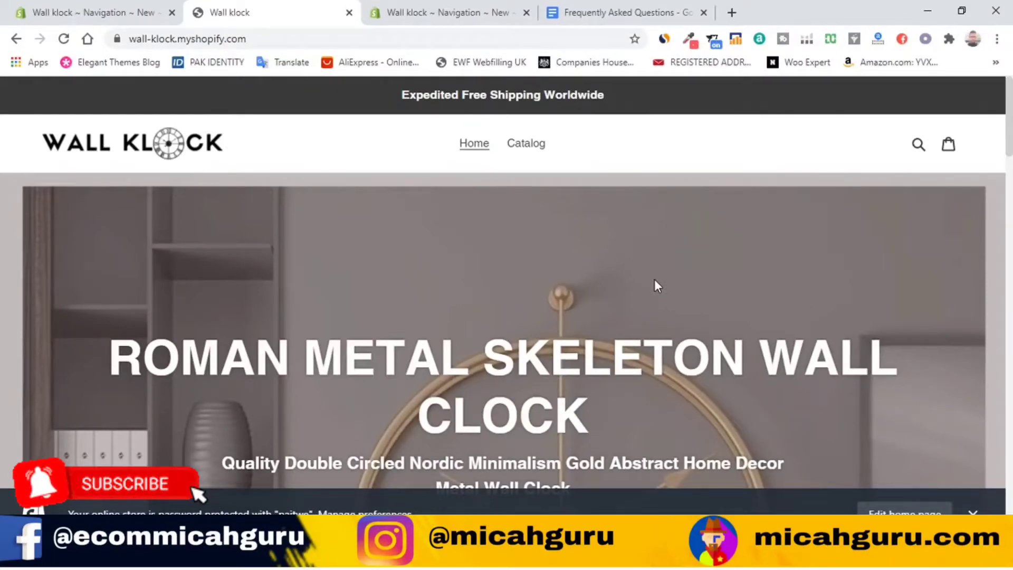
Step: Scroll the storefront to bring the Nordic Large Modern Design Gold Wall Clock's product section into view
{"action": "scroll", "coordinate": [648, 277], "scroll_direction": "down", "scroll_amount": 5}
{"action": "scroll", "coordinate": [621, 170], "scroll_direction": "down", "scroll_amount": 6}
{"action": "scroll", "coordinate": [621, 169], "scroll_direction": "up", "scroll_amount": 10}
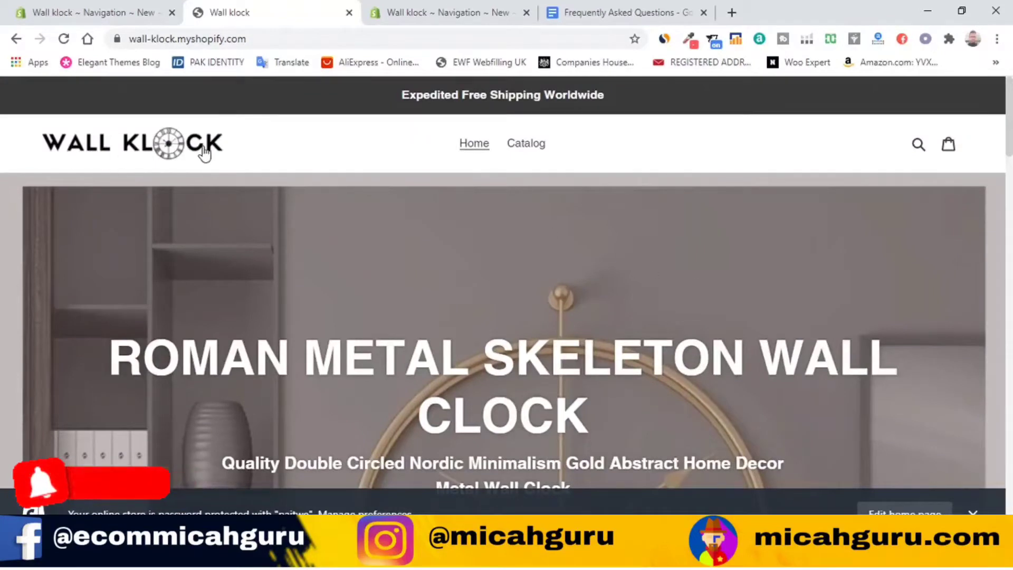
{"action": "scroll", "coordinate": [455, 266], "scroll_direction": "down", "scroll_amount": 3}
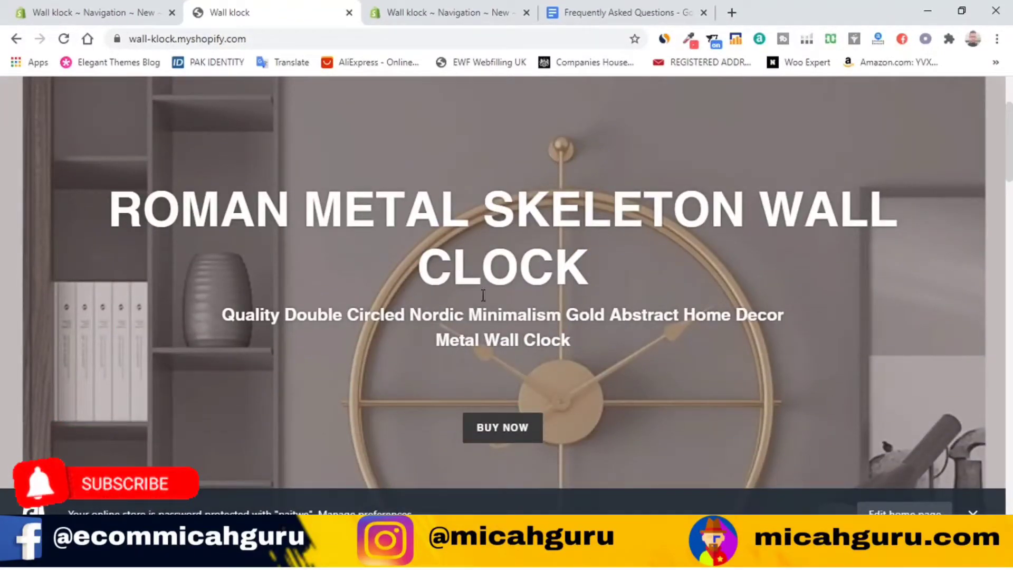
{"action": "scroll", "coordinate": [481, 298], "scroll_direction": "up", "scroll_amount": 3}
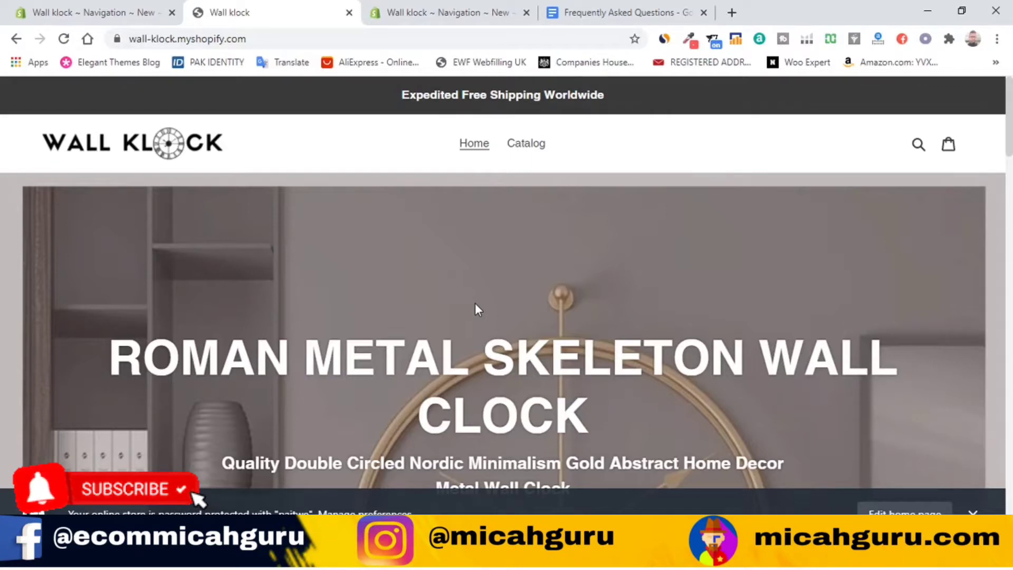
{"action": "scroll", "coordinate": [480, 304], "scroll_direction": "down", "scroll_amount": 3}
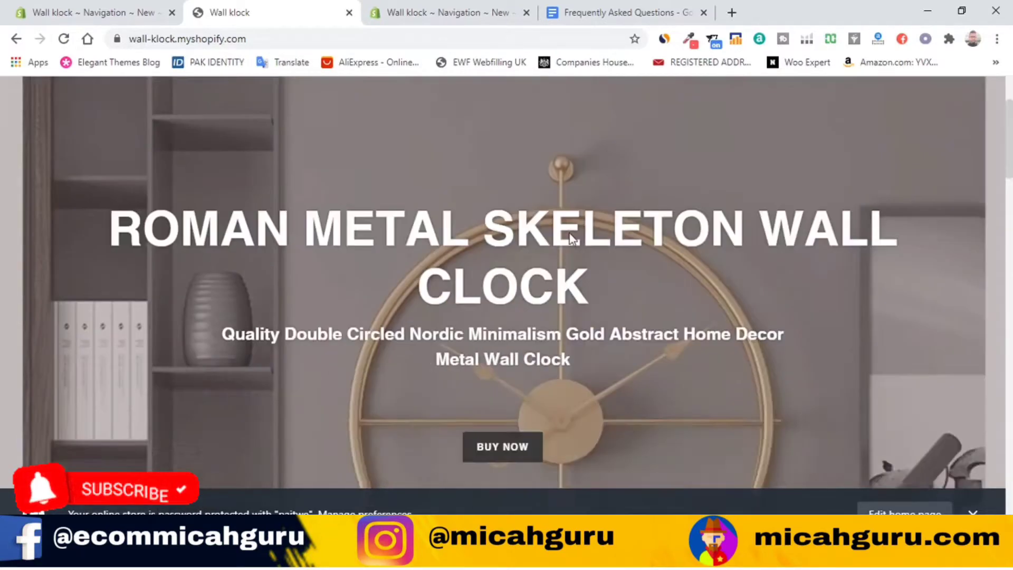
{"action": "scroll", "coordinate": [569, 233], "scroll_direction": "up", "scroll_amount": 3}
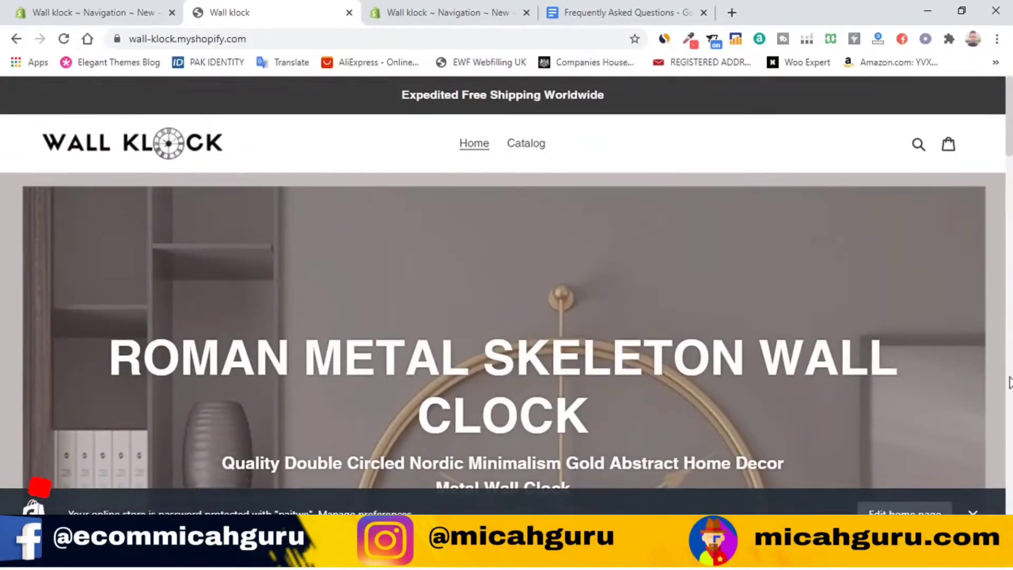
{"action": "scroll", "coordinate": [770, 269], "scroll_direction": "down", "scroll_amount": 10}
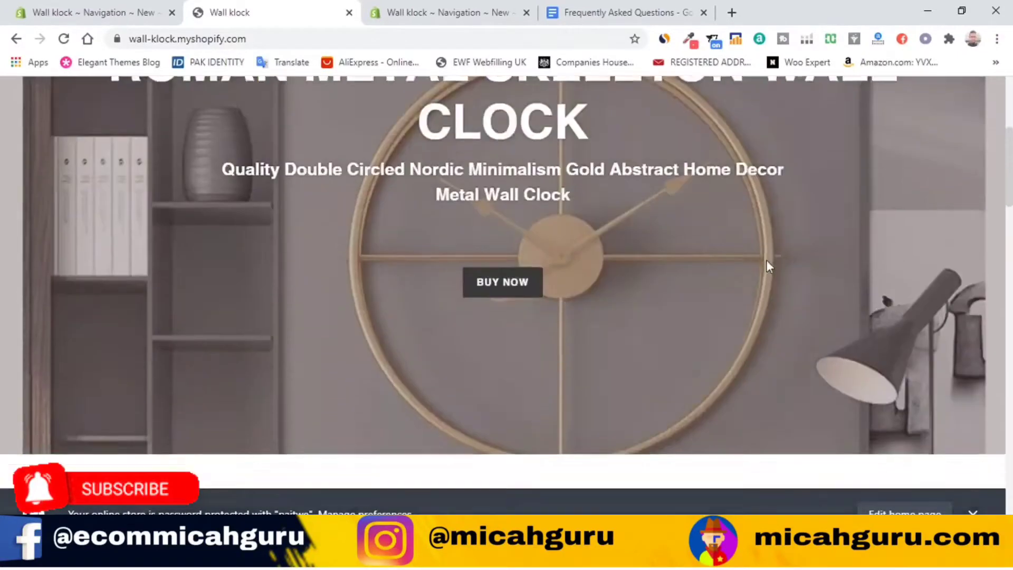
{"action": "scroll", "coordinate": [701, 271], "scroll_direction": "up", "scroll_amount": 1}
{"action": "scroll", "coordinate": [633, 311], "scroll_direction": "down", "scroll_amount": 7}
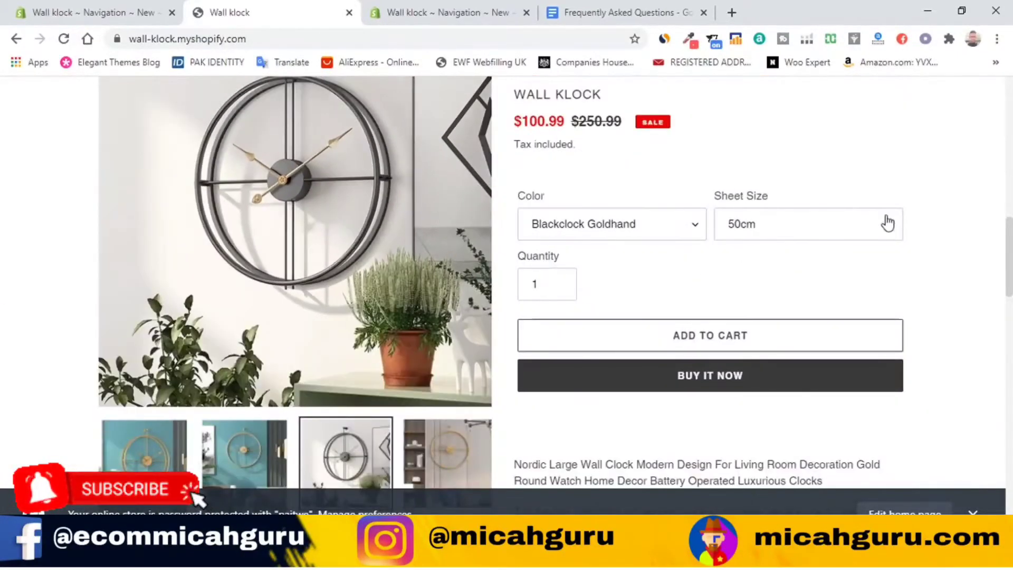
{"action": "scroll", "coordinate": [708, 276], "scroll_direction": "down", "scroll_amount": 4}
{"action": "scroll", "coordinate": [341, 258], "scroll_direction": "up", "scroll_amount": 4}
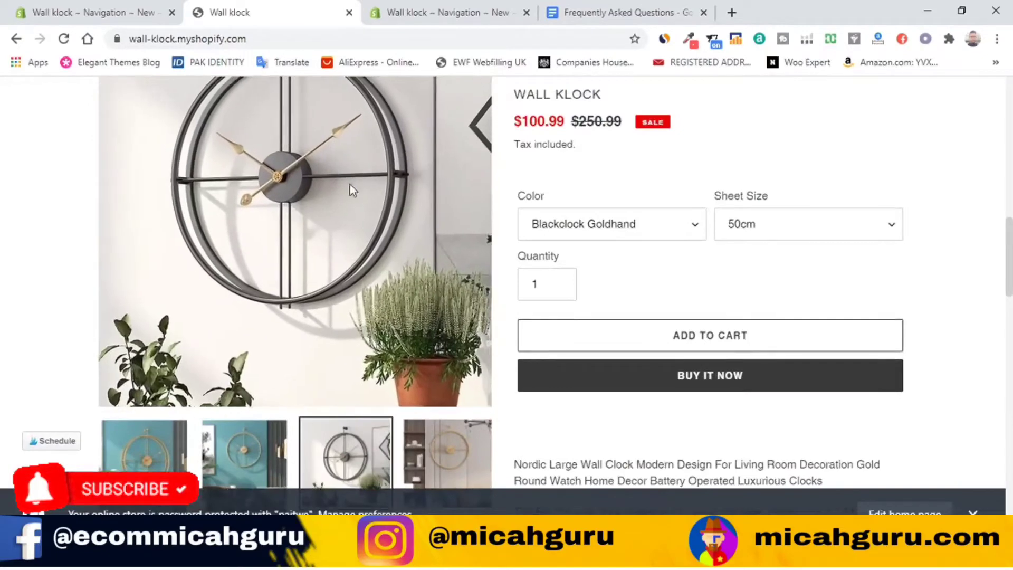
Step: Show each of the clock's four gallery photos as the main image in turn
{"action": "left_click", "coordinate": [145, 448]}
{"action": "left_click", "coordinate": [207, 455]}
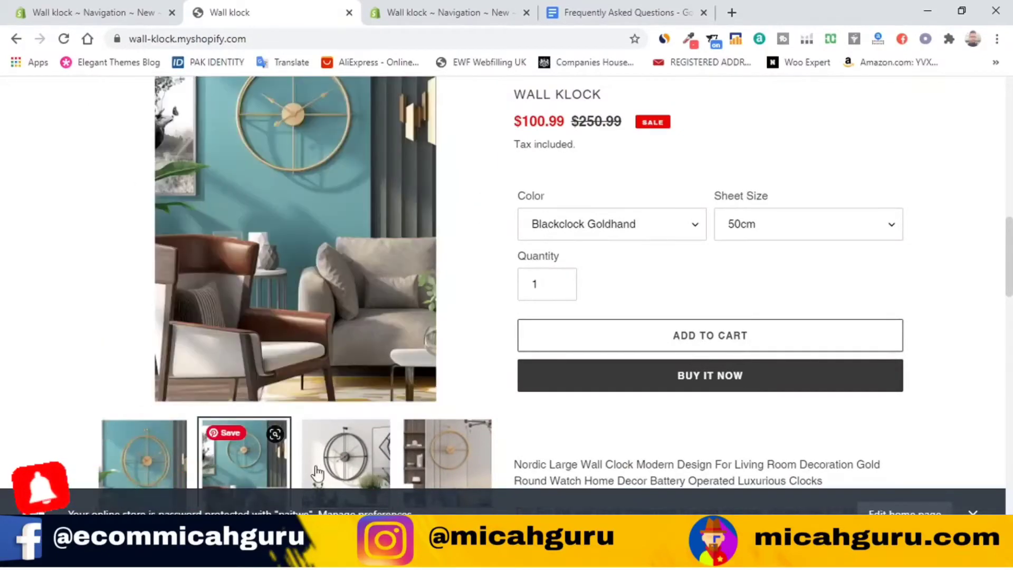
{"action": "left_click", "coordinate": [346, 453]}
{"action": "left_click", "coordinate": [443, 459]}
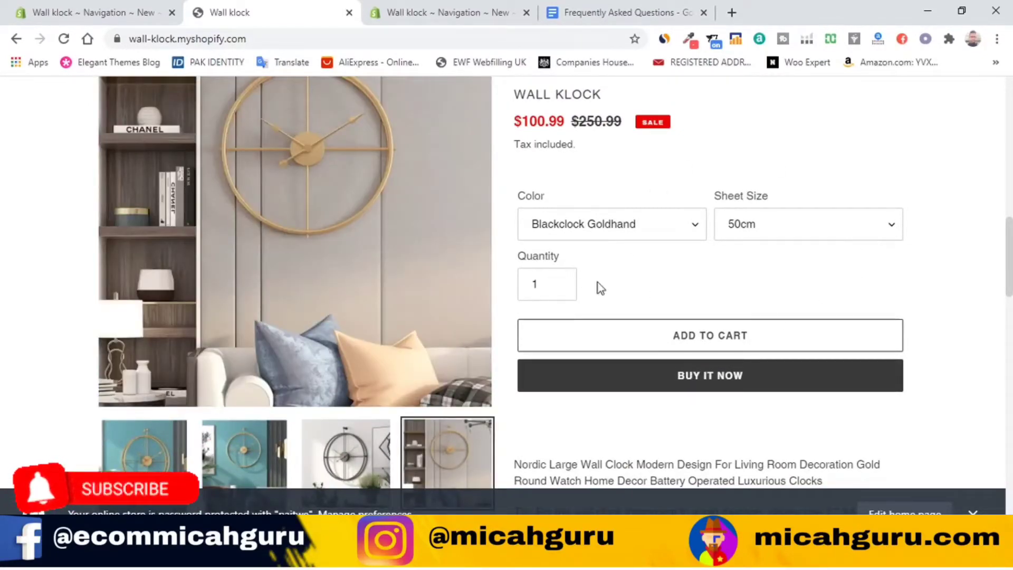
Step: Scroll through the clock's details and price, ending back at the product title
{"action": "scroll", "coordinate": [773, 301], "scroll_direction": "down", "scroll_amount": 3}
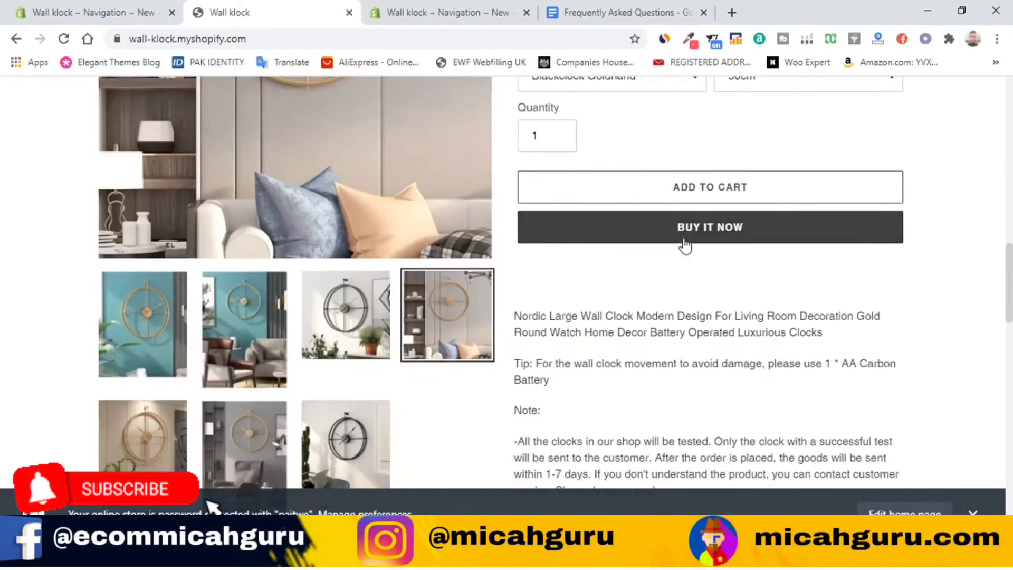
{"action": "scroll", "coordinate": [737, 276], "scroll_direction": "down", "scroll_amount": 10}
{"action": "scroll", "coordinate": [581, 237], "scroll_direction": "down", "scroll_amount": 4}
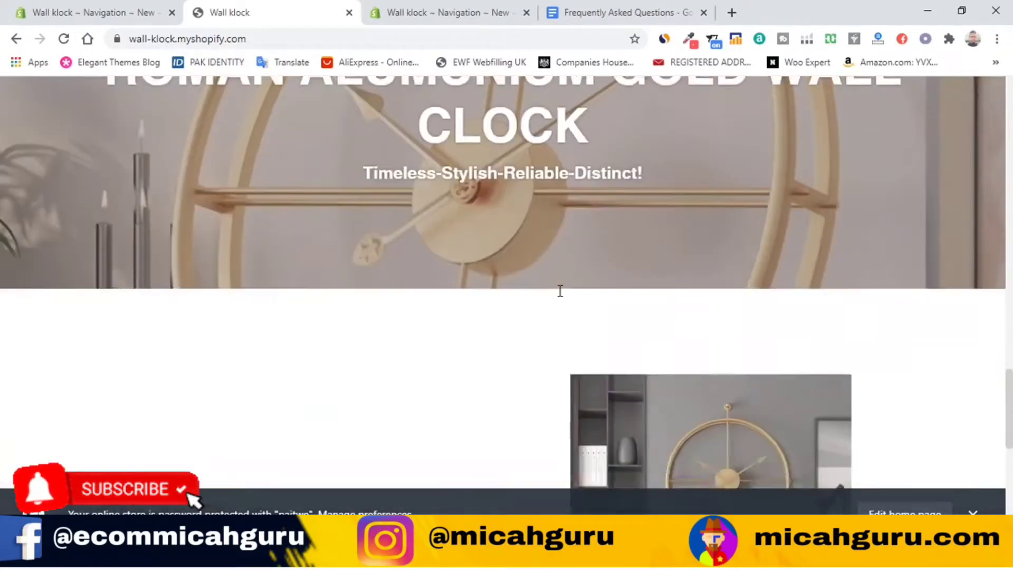
{"action": "scroll", "coordinate": [560, 290], "scroll_direction": "up", "scroll_amount": 3}
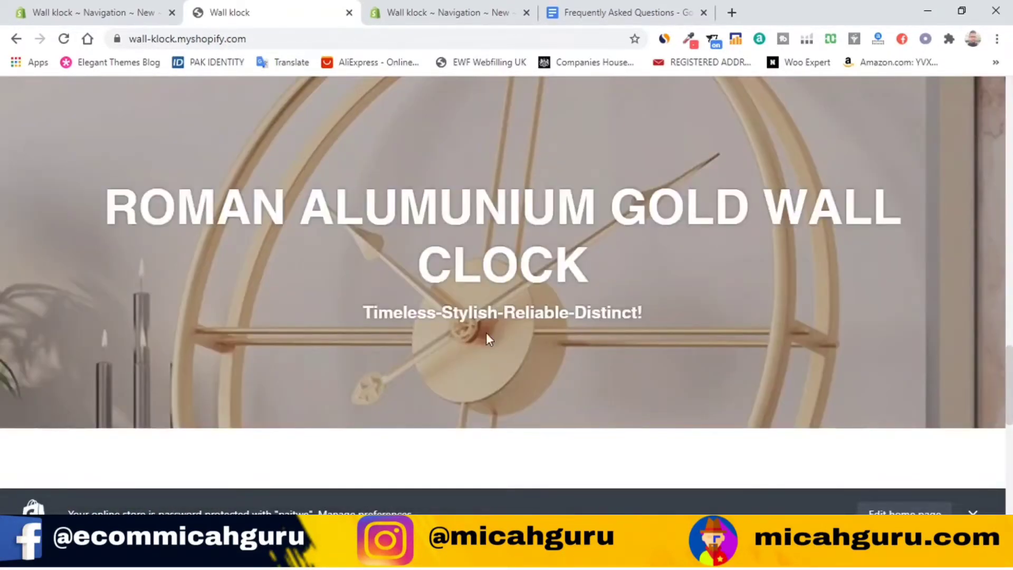
{"action": "scroll", "coordinate": [483, 331], "scroll_direction": "up", "scroll_amount": 1}
{"action": "scroll", "coordinate": [482, 330], "scroll_direction": "down", "scroll_amount": 8}
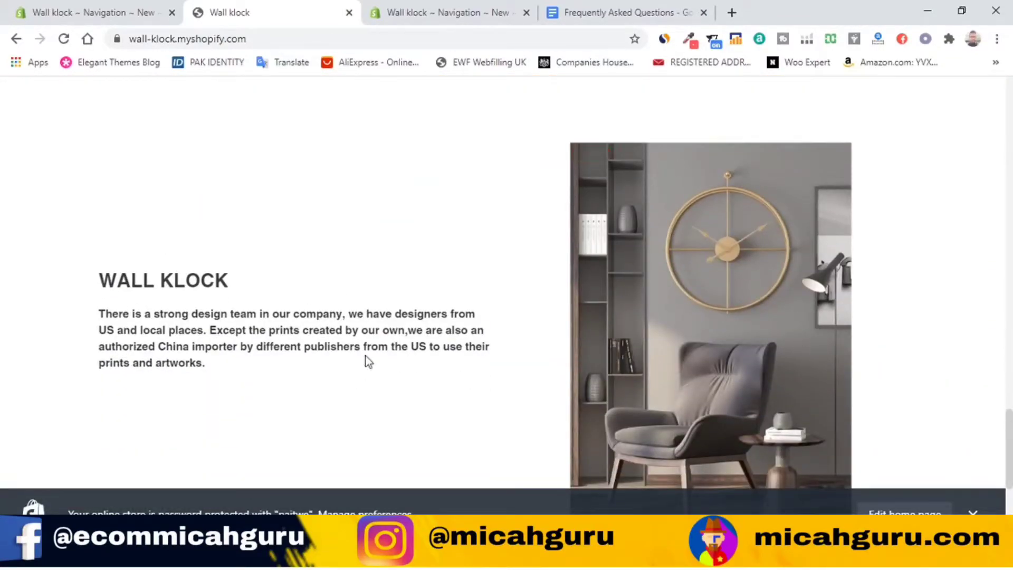
{"action": "scroll", "coordinate": [289, 312], "scroll_direction": "up", "scroll_amount": 3}
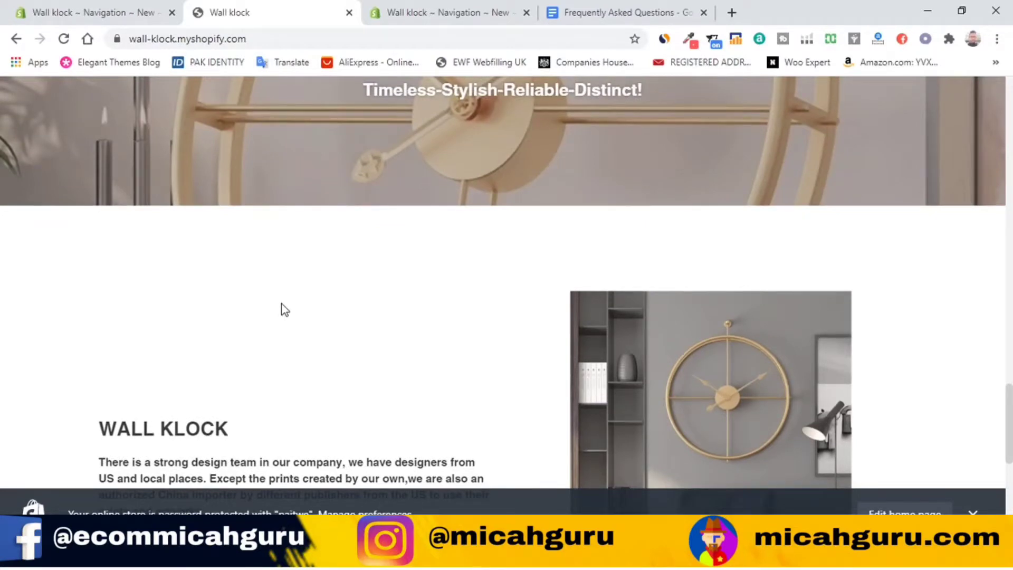
{"action": "scroll", "coordinate": [400, 409], "scroll_direction": "down", "scroll_amount": 4}
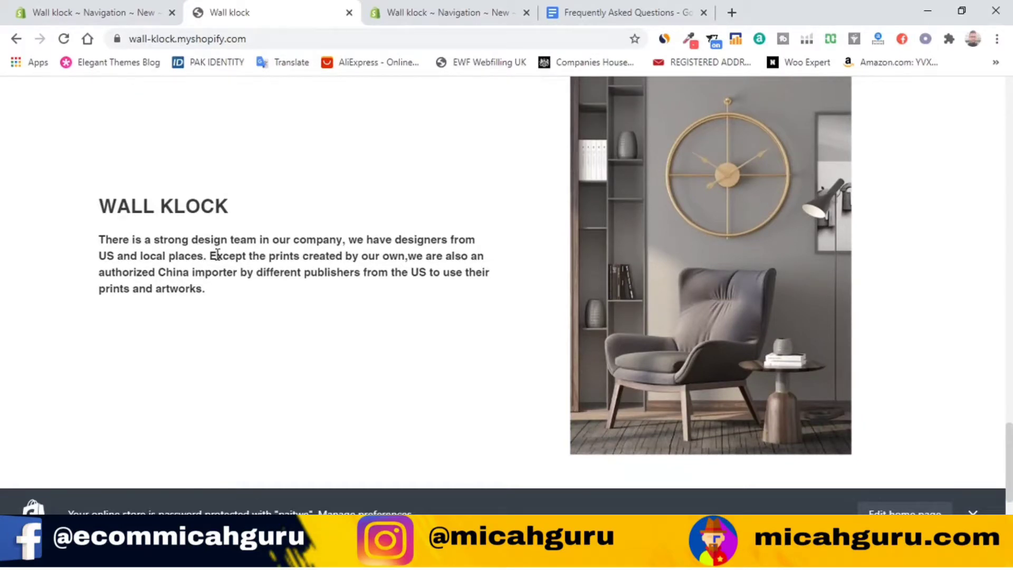
{"action": "scroll", "coordinate": [303, 193], "scroll_direction": "up", "scroll_amount": 20}
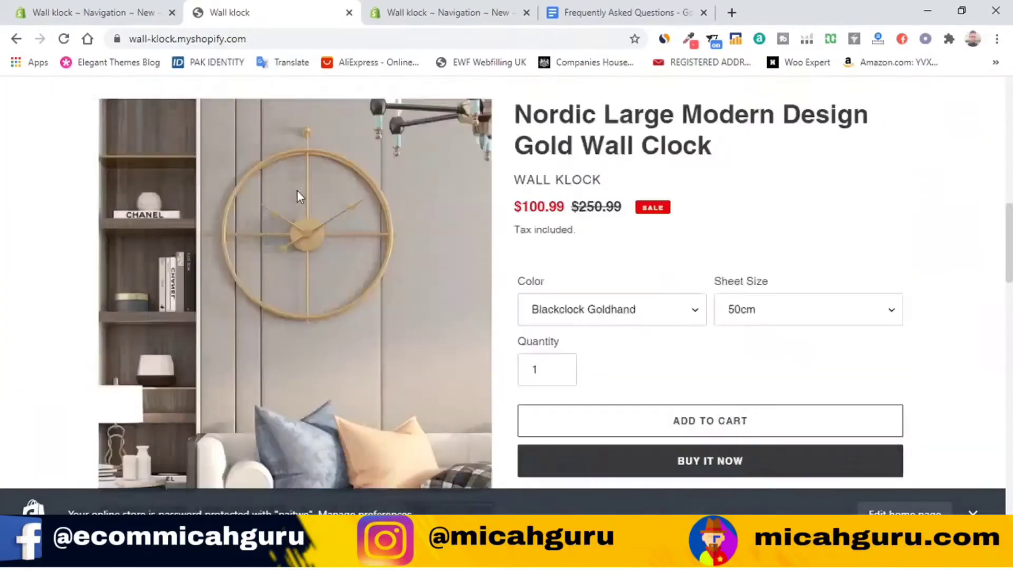
{"action": "scroll", "coordinate": [293, 196], "scroll_direction": "down", "scroll_amount": 20}
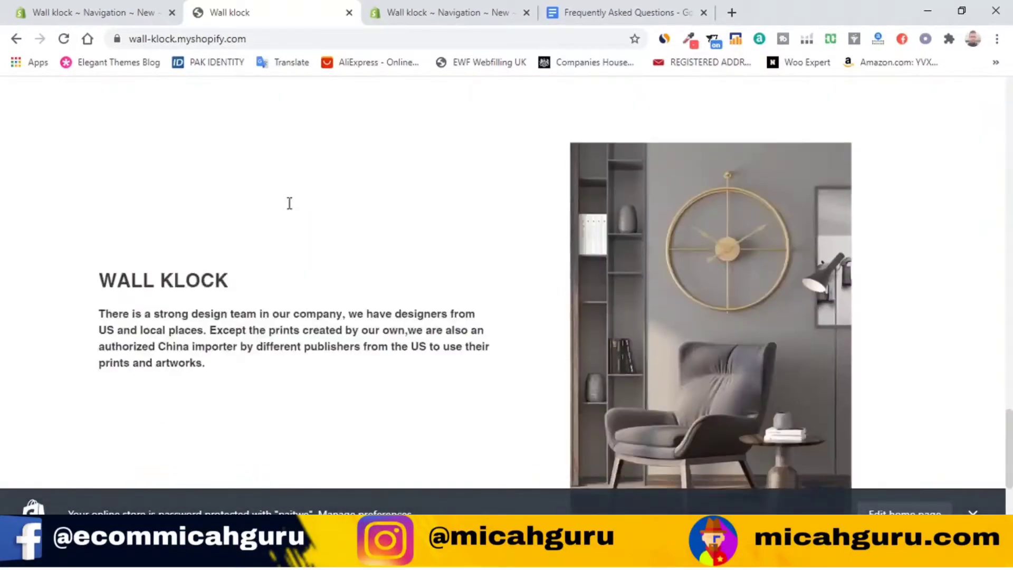
{"action": "scroll", "coordinate": [289, 204], "scroll_direction": "up", "scroll_amount": 10}
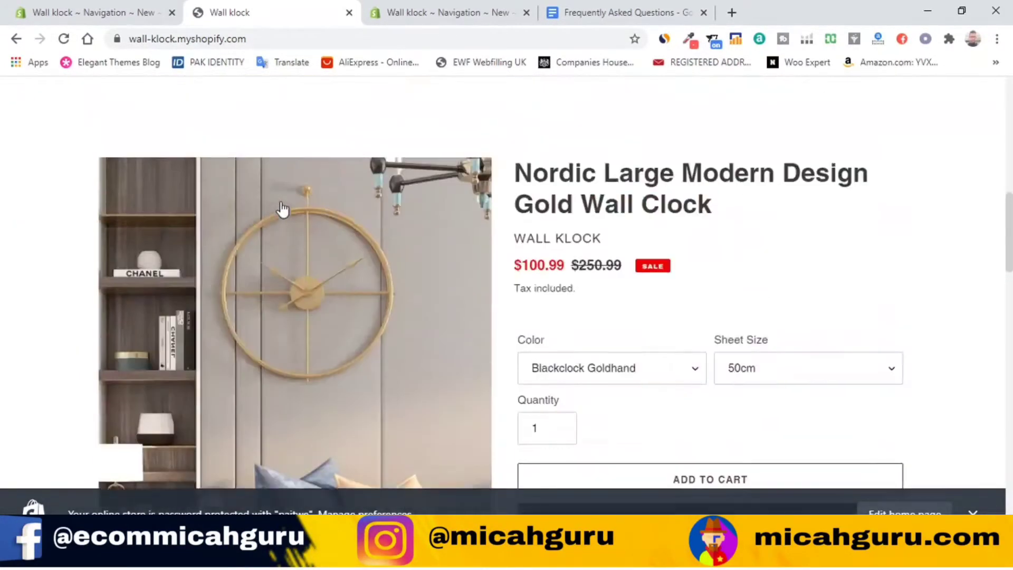
{"action": "scroll", "coordinate": [688, 187], "scroll_direction": "down", "scroll_amount": 5}
{"action": "left_click", "coordinate": [683, 164]}
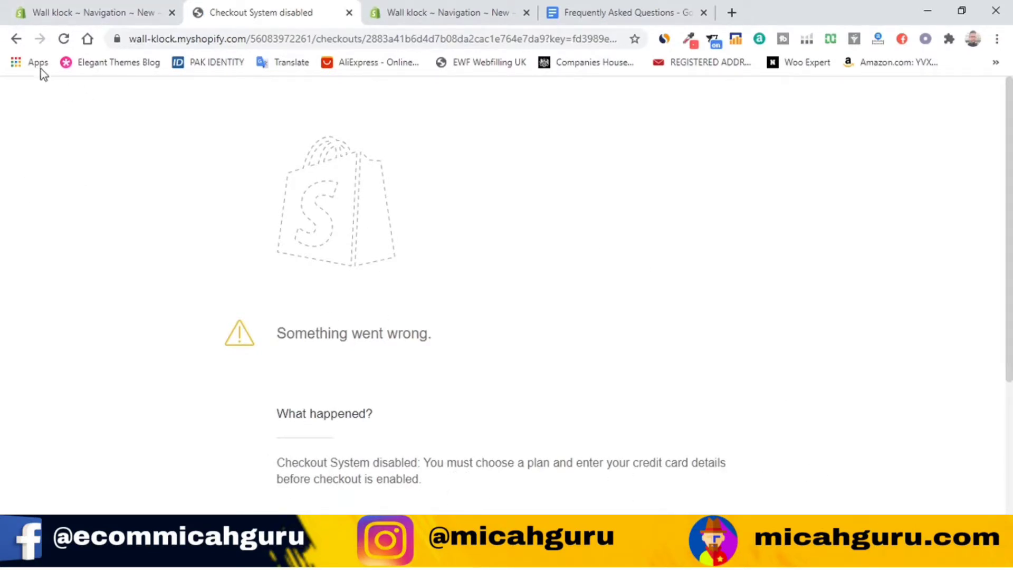
{"action": "left_click", "coordinate": [19, 42]}
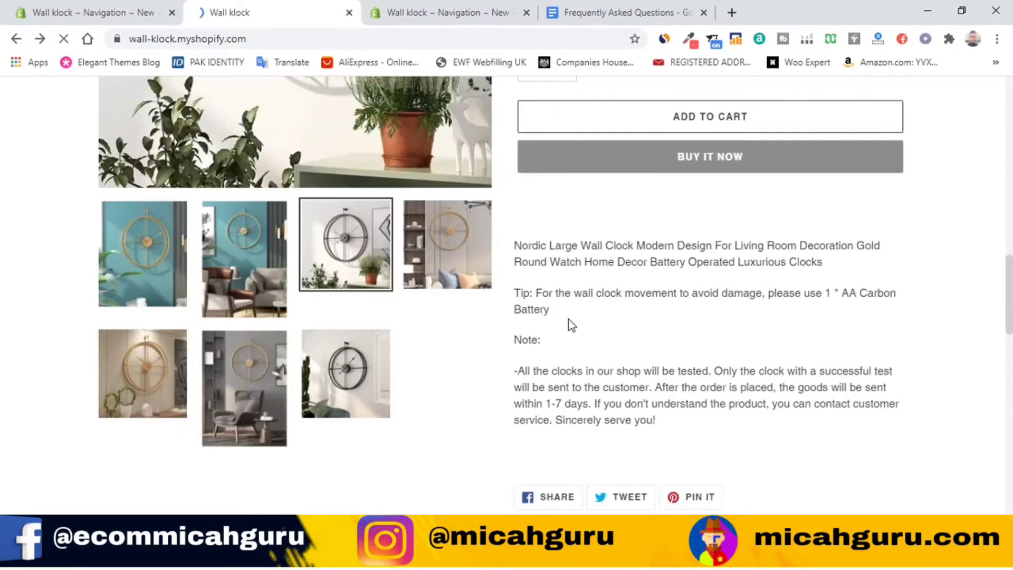
{"action": "scroll", "coordinate": [565, 318], "scroll_direction": "up", "scroll_amount": 3}
{"action": "scroll", "coordinate": [566, 318], "scroll_direction": "up", "scroll_amount": 5}
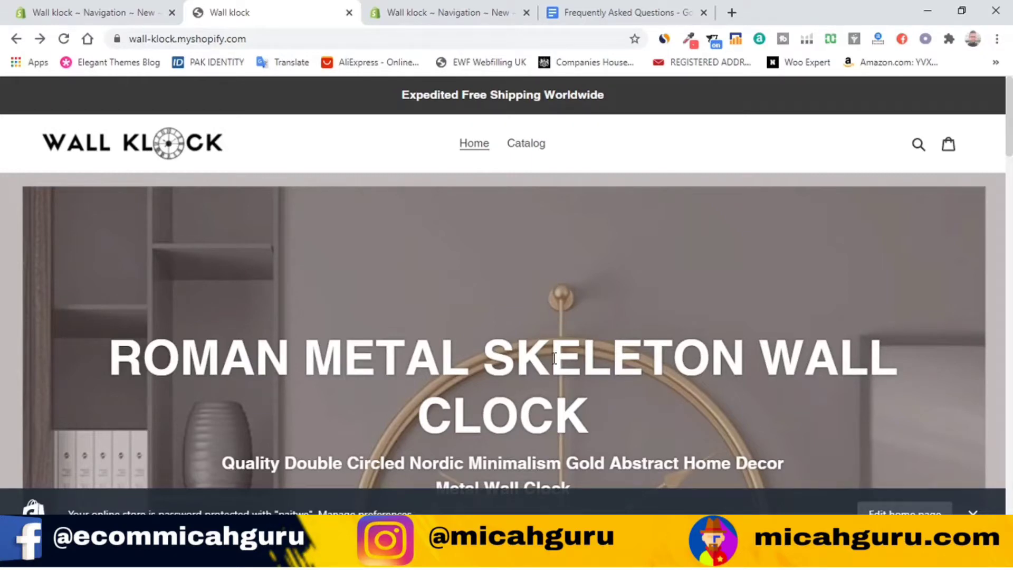
{"action": "scroll", "coordinate": [546, 393], "scroll_direction": "down", "scroll_amount": 4}
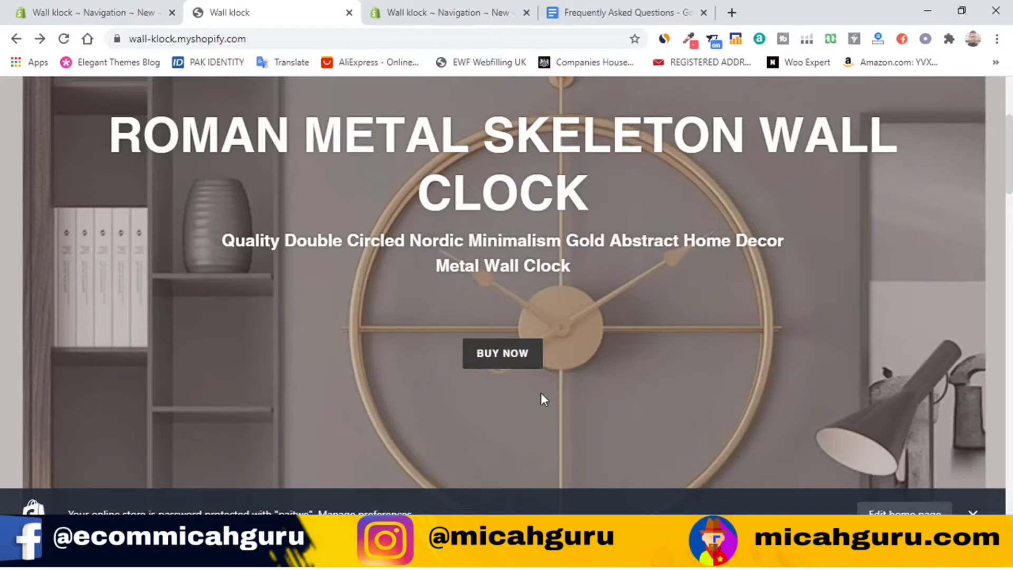
{"action": "scroll", "coordinate": [539, 390], "scroll_direction": "up", "scroll_amount": 4}
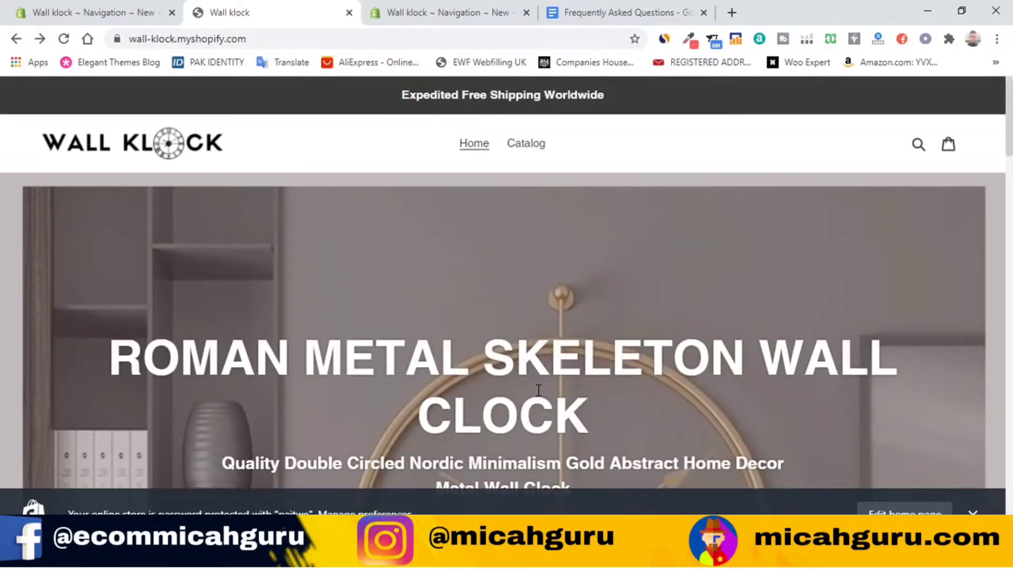
{"action": "scroll", "coordinate": [537, 391], "scroll_direction": "down", "scroll_amount": 6}
{"action": "scroll", "coordinate": [537, 390], "scroll_direction": "down", "scroll_amount": 20}
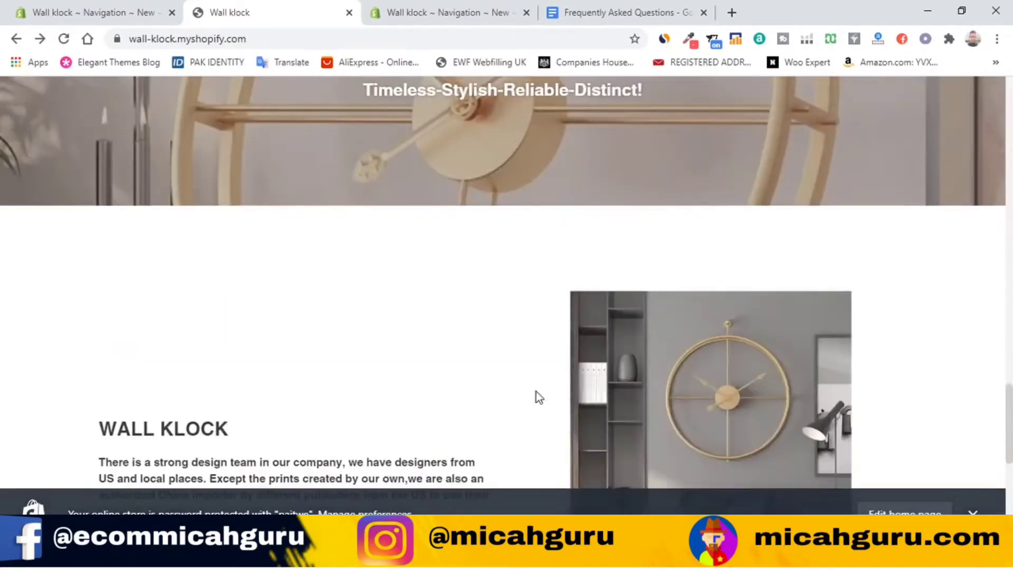
{"action": "scroll", "coordinate": [536, 392], "scroll_direction": "down", "scroll_amount": 10}
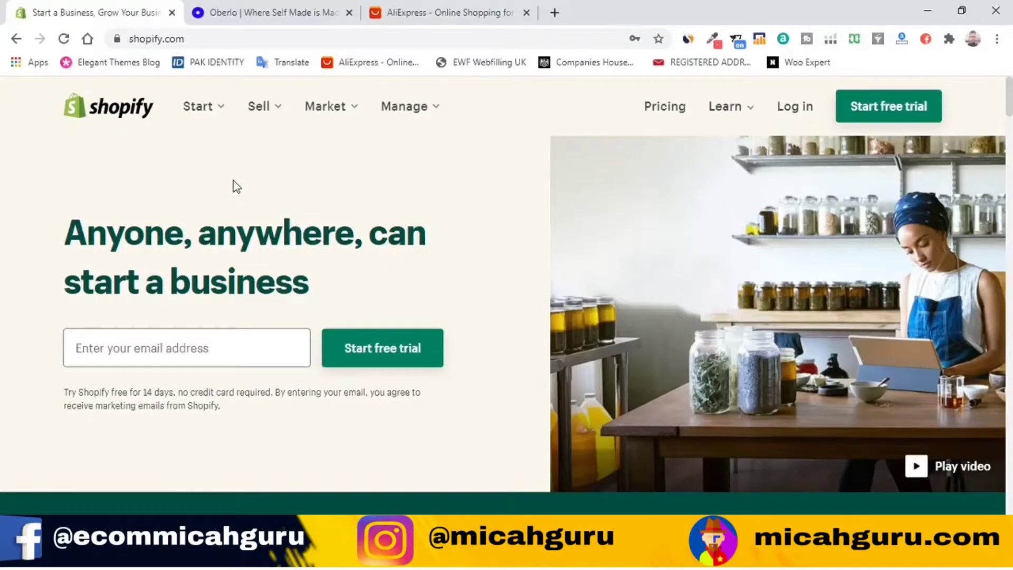
Step: Switch to the Oberlo browser tab showing its homepage
{"action": "left_click", "coordinate": [283, 12]}
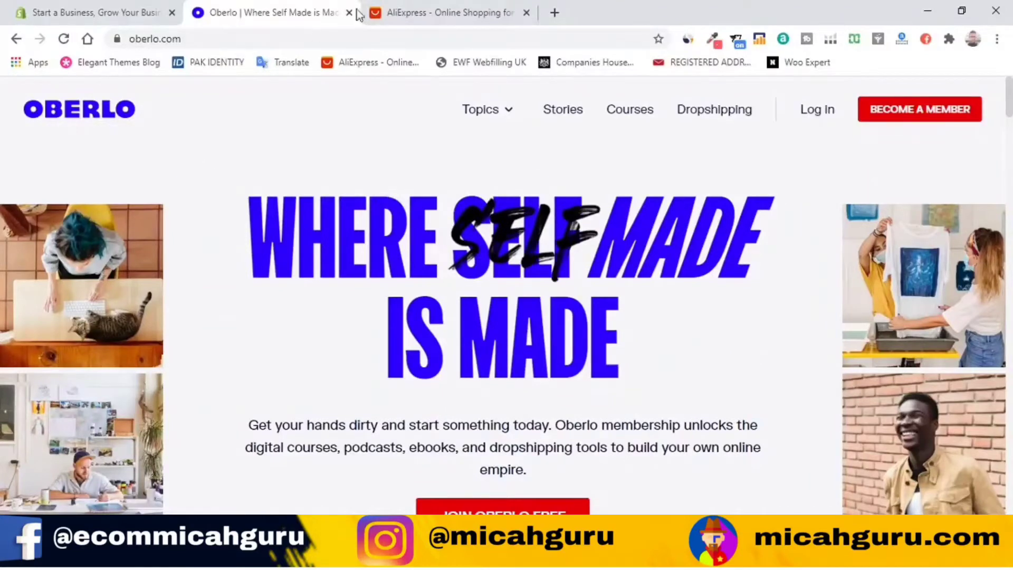
Step: Switch to the AliExpress browser tab showing its homepage
{"action": "left_click", "coordinate": [399, 7]}
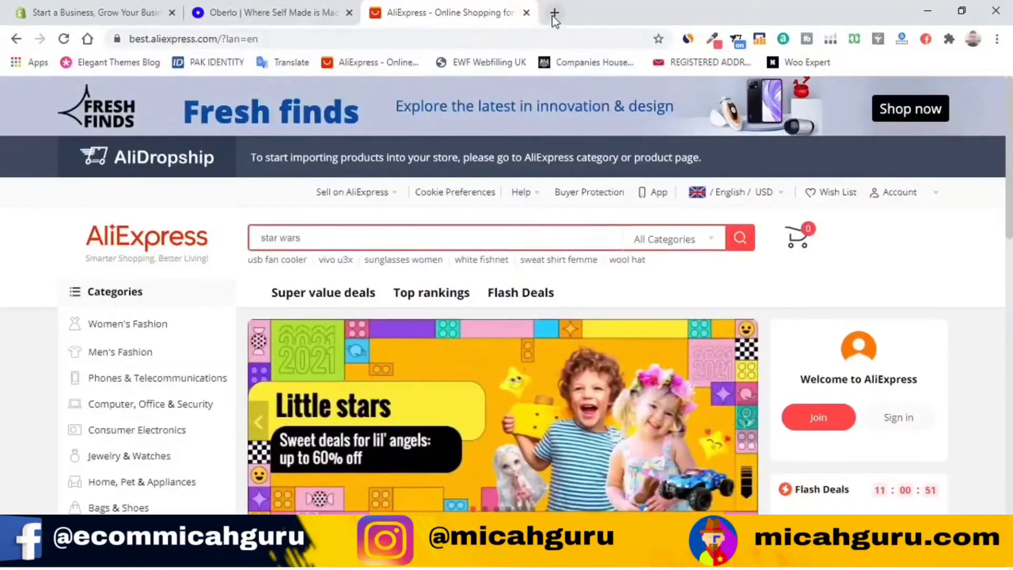
Step: Open a new Google start-page tab beside the AliExpress store tab
{"action": "left_click", "coordinate": [554, 12]}
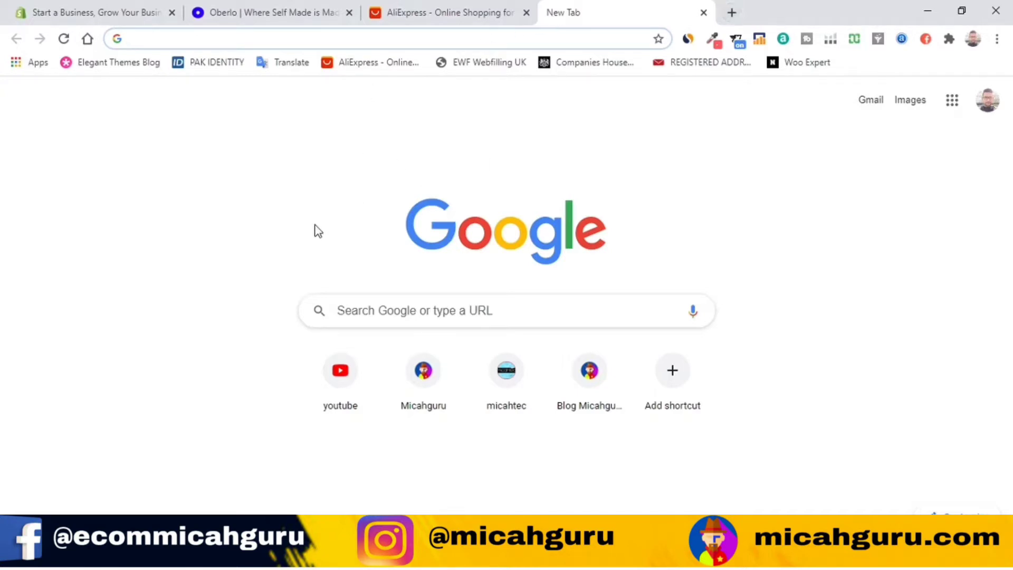
Step: Search Google for 'gmail' in a new incognito window
{"action": "left_click", "coordinate": [996, 40]}
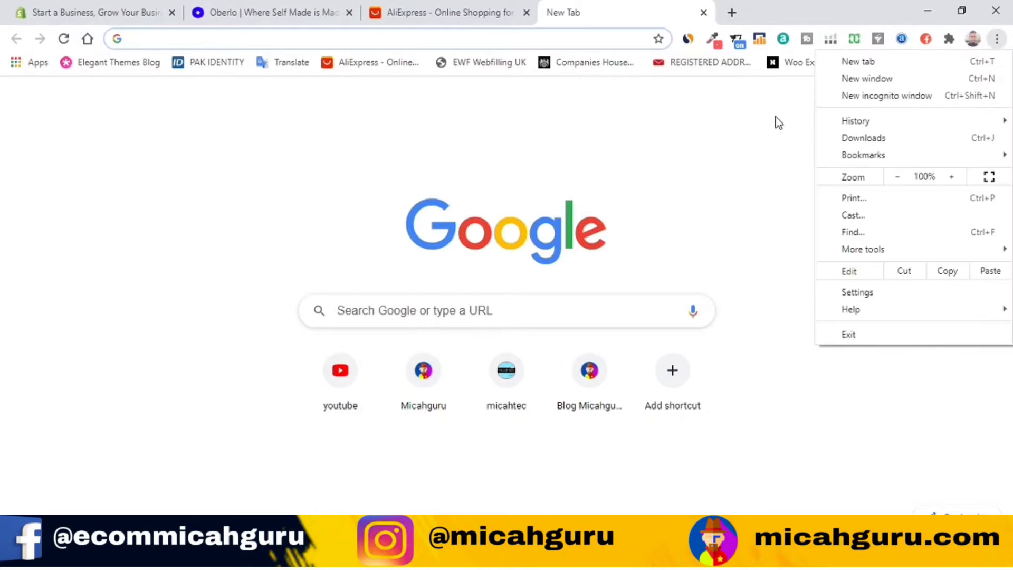
{"action": "left_click", "coordinate": [904, 95]}
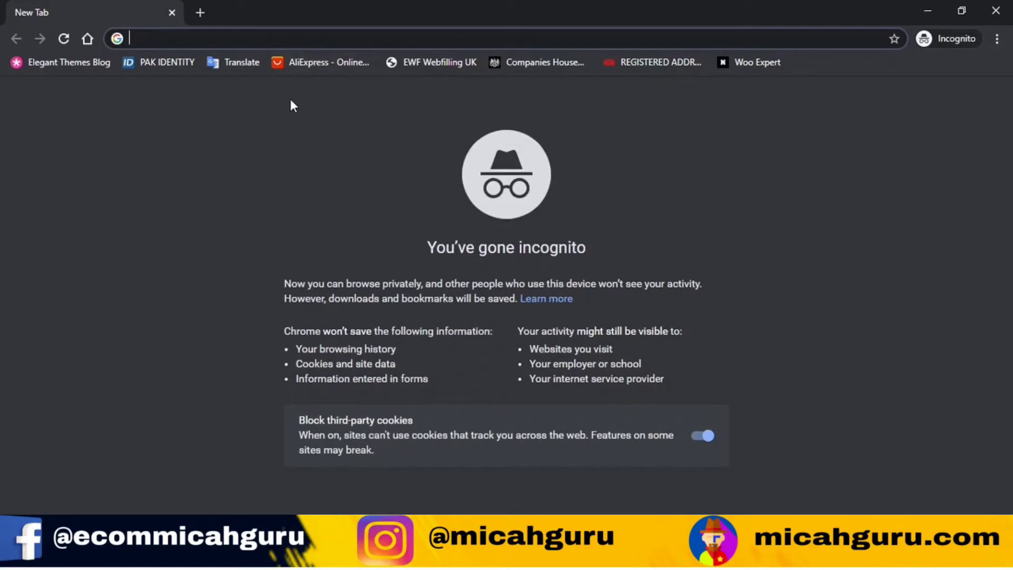
{"action": "type", "text": "gmial"}
{"action": "key", "text": "BackSpace"}
{"action": "key", "text": "BackSpace"}
{"action": "key", "text": "BackSpace"}
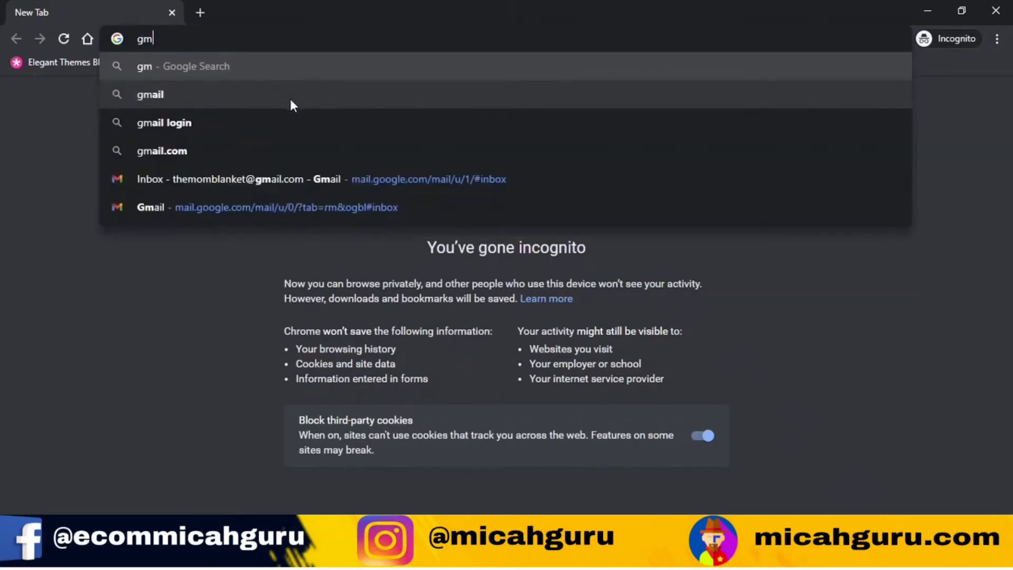
{"action": "type", "text": "as"}
{"action": "key", "text": "BackSpace"}
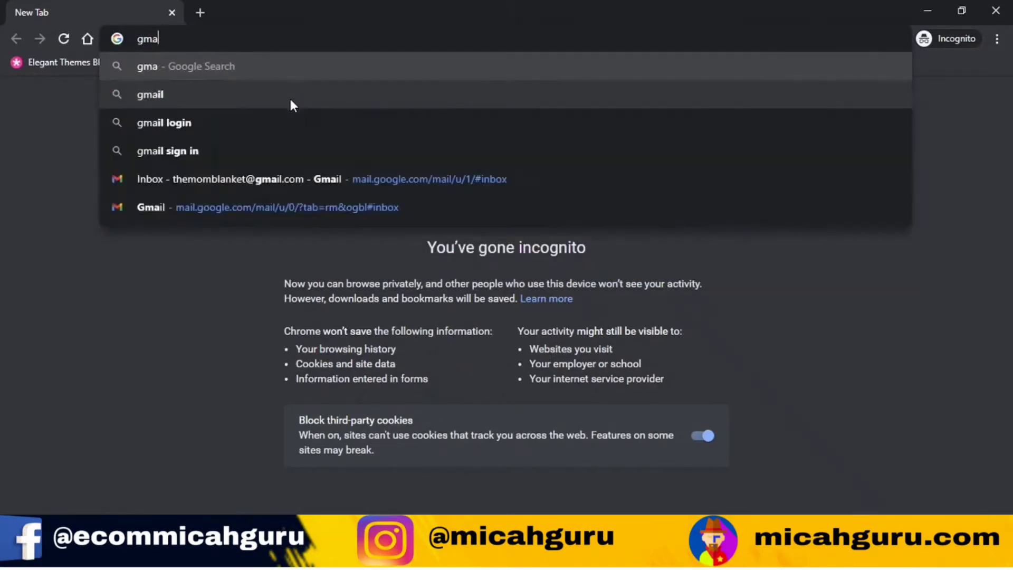
{"action": "type", "text": "il"}
{"action": "key", "text": "Return"}
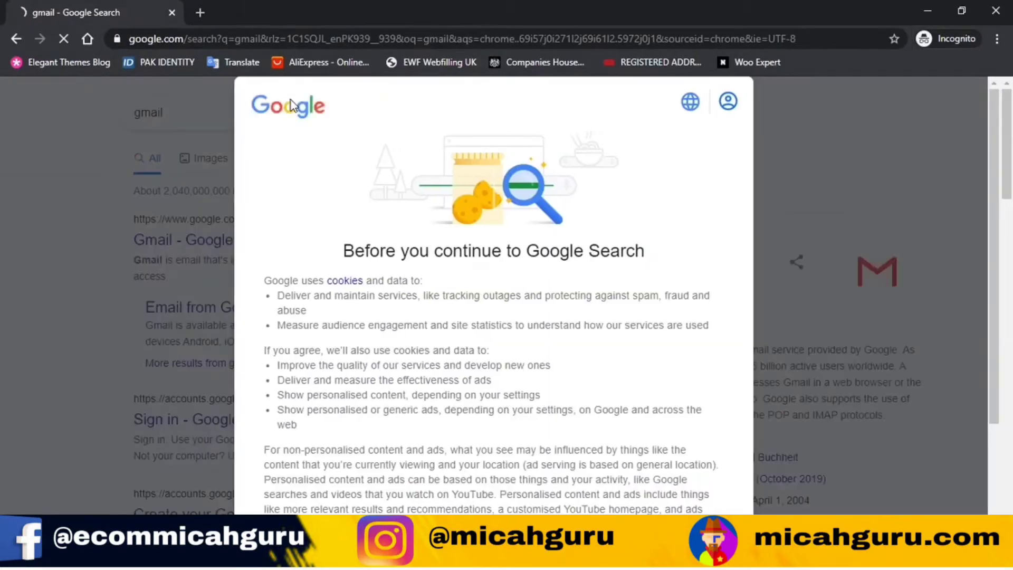
Step: Accept Google's cookie notice to reveal the gmail search results
{"action": "scroll", "coordinate": [443, 207], "scroll_direction": "down", "scroll_amount": 5}
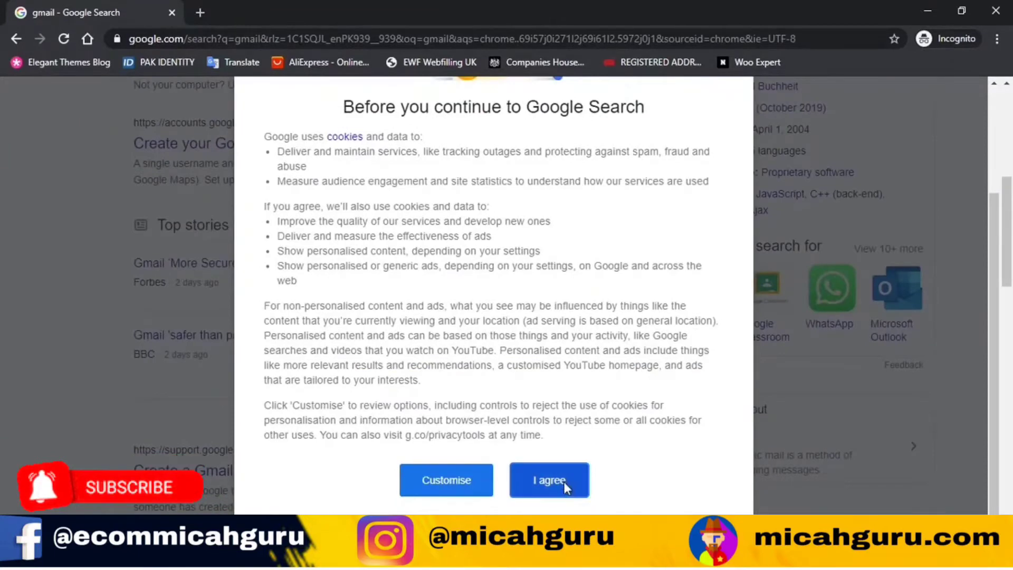
{"action": "left_click", "coordinate": [549, 480]}
{"action": "scroll", "coordinate": [575, 330], "scroll_direction": "up", "scroll_amount": 6}
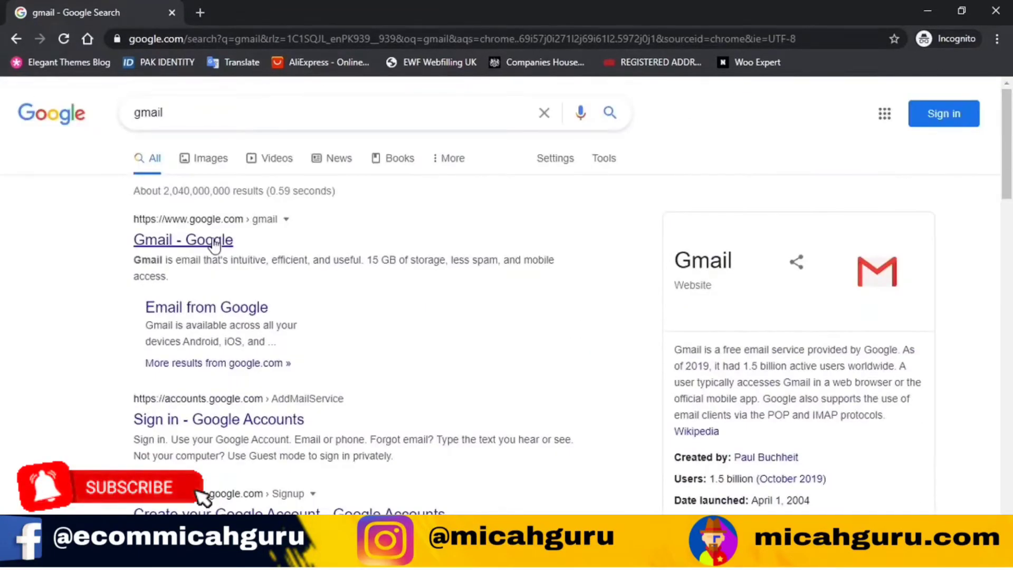
Step: Open the Gmail - Google result, translate the Greek page to English, and start Create Account
{"action": "left_click", "coordinate": [214, 244]}
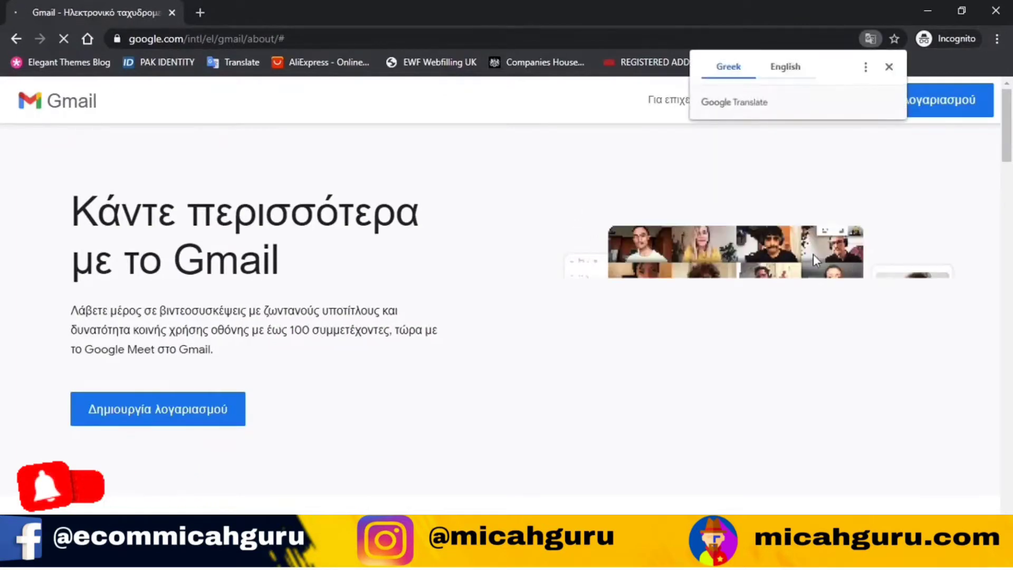
{"action": "left_click", "coordinate": [784, 68]}
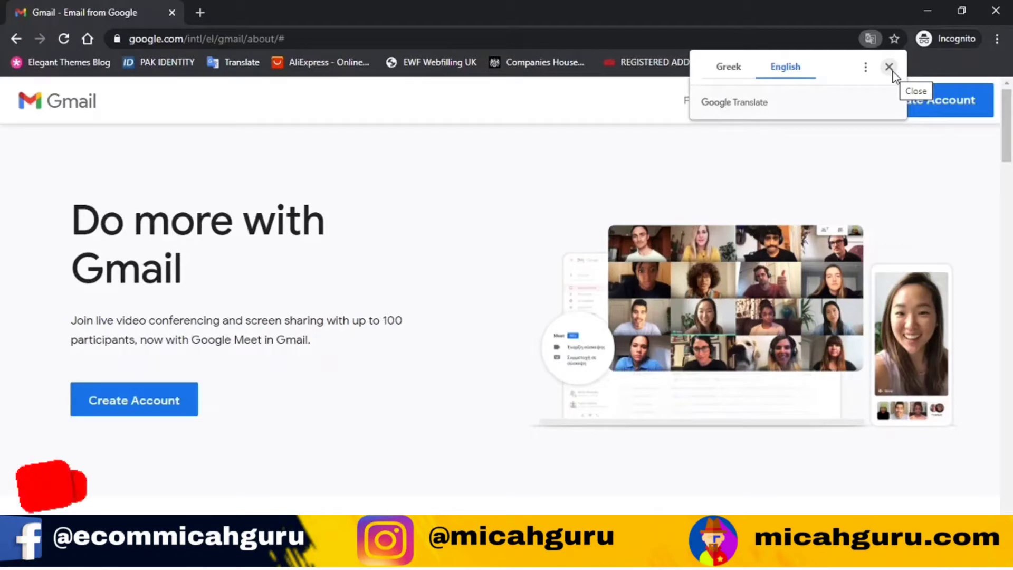
{"action": "left_click", "coordinate": [892, 71]}
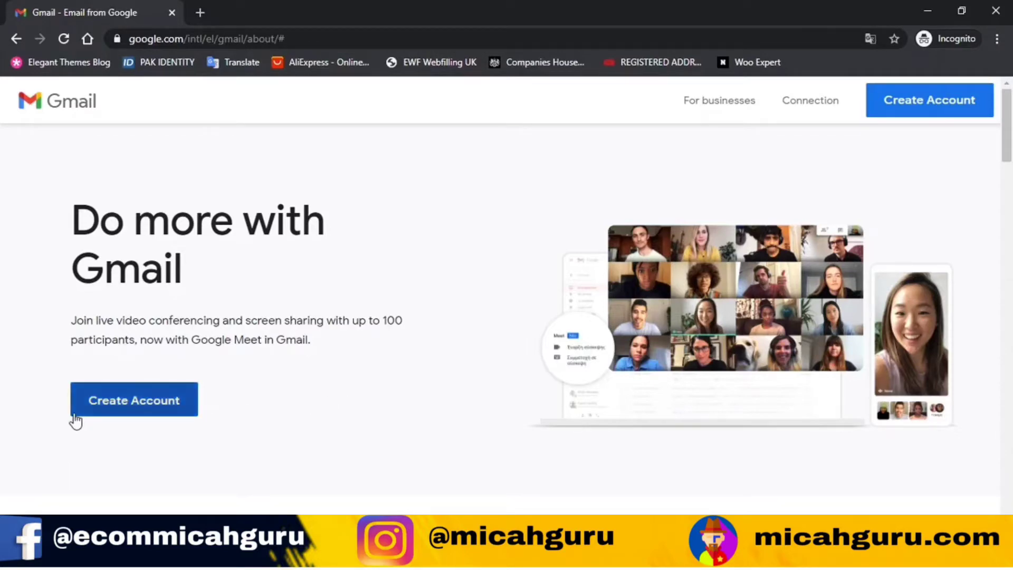
{"action": "left_click", "coordinate": [73, 414]}
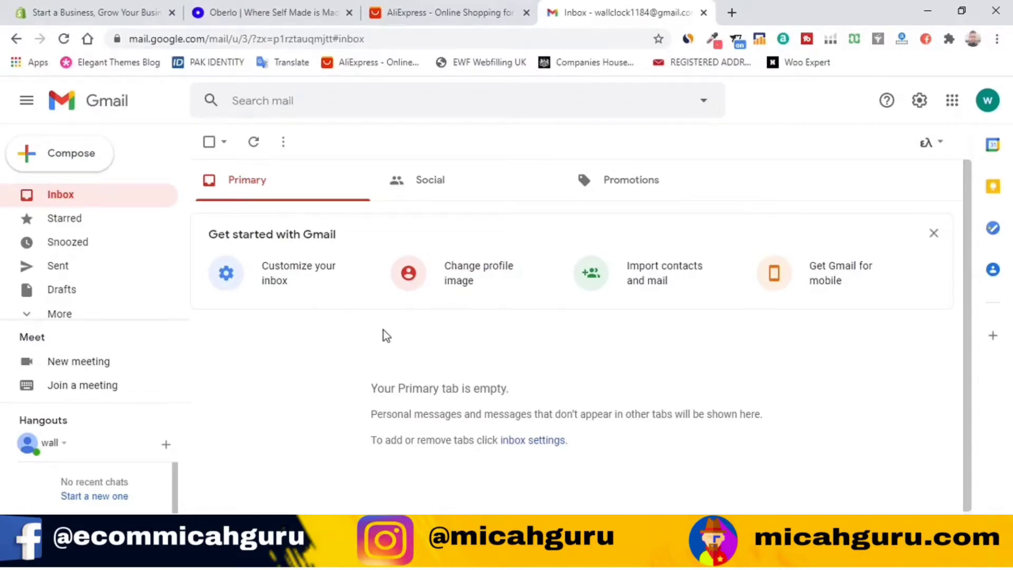
Step: Return to the Shopify homepage in the first browser tab
{"action": "left_click", "coordinate": [118, 4]}
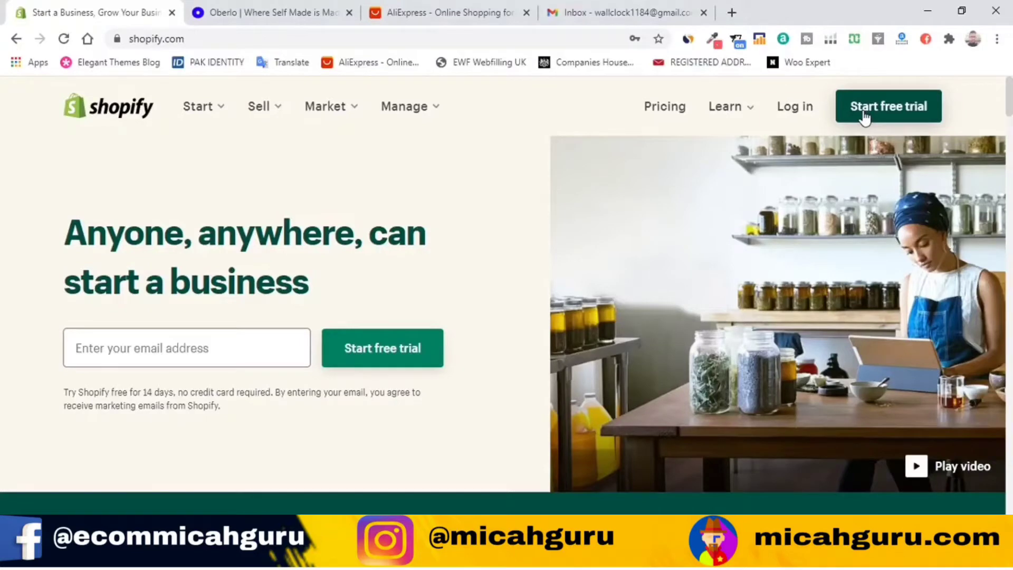
Step: Start Shopify's free trial, entering the new Gmail address and a password
{"action": "left_click", "coordinate": [864, 115]}
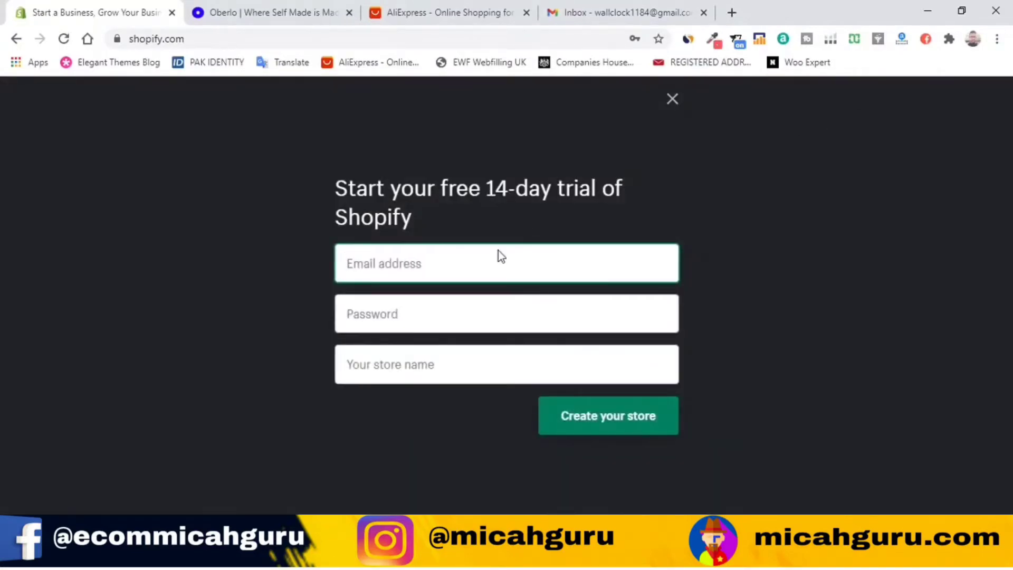
{"action": "left_click", "coordinate": [539, 272]}
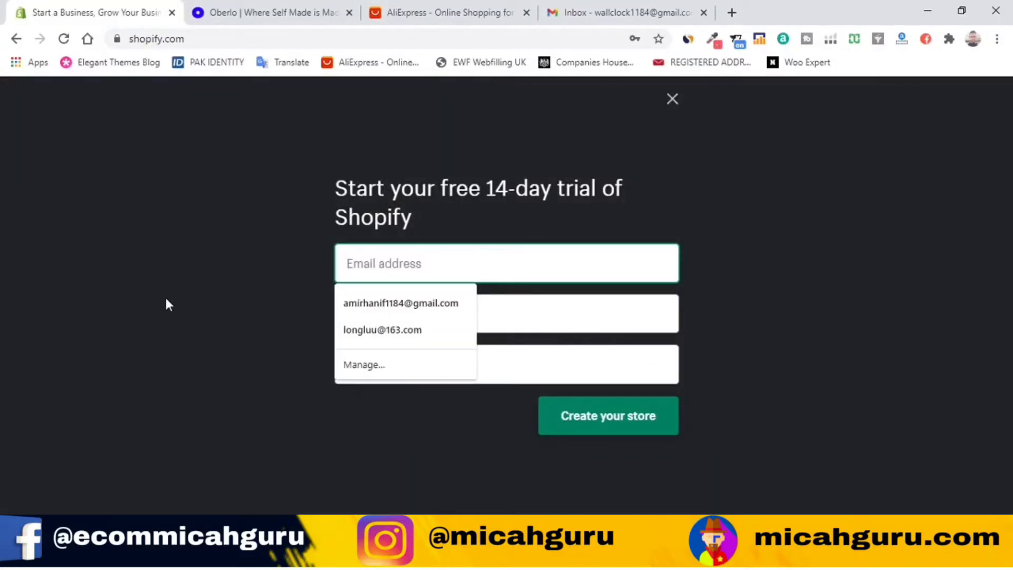
{"action": "key", "text": "Tab"}
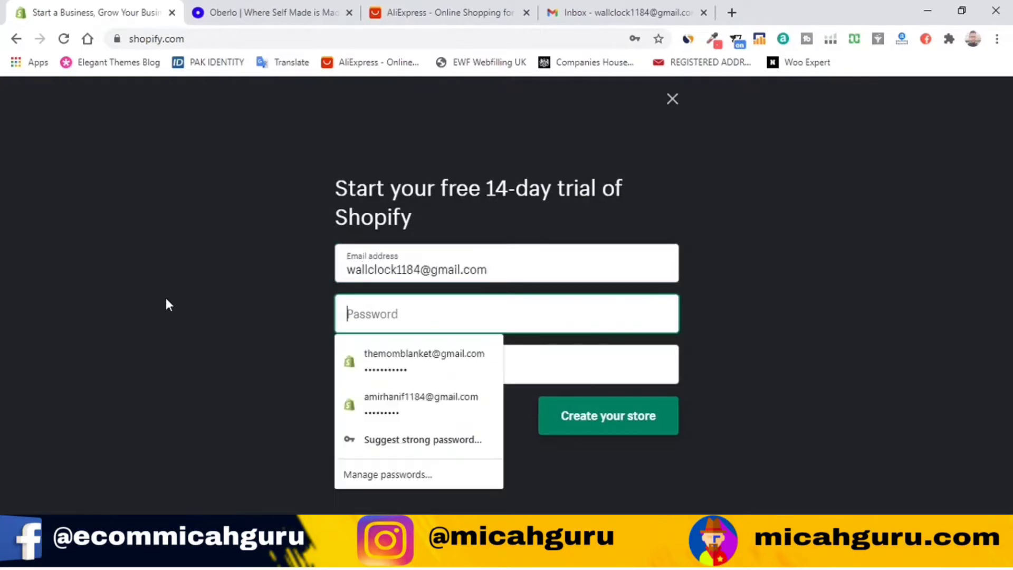
{"action": "type", "text": "••••"}
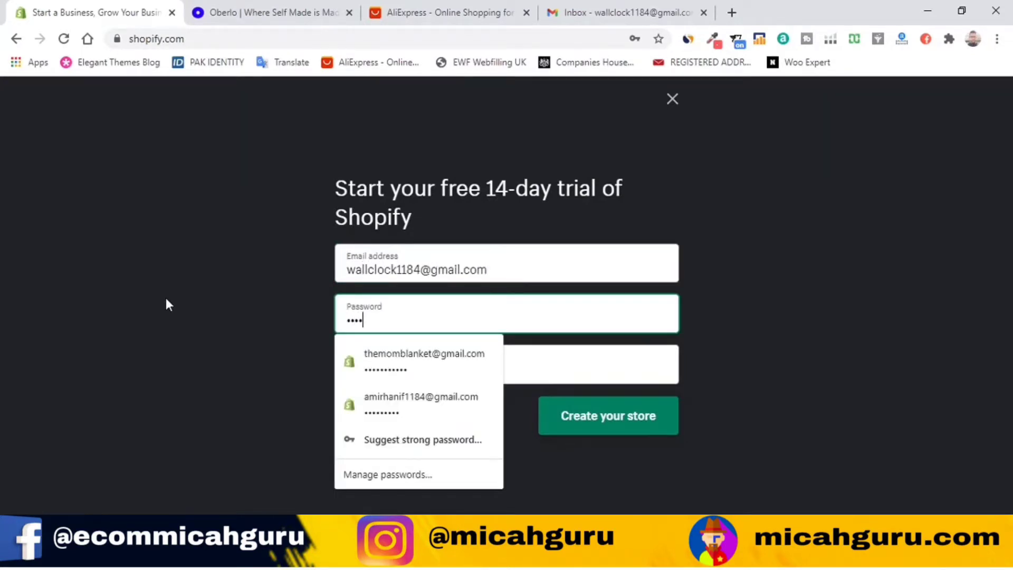
{"action": "type", "text": "•••••"}
{"action": "key", "text": "Tab"}
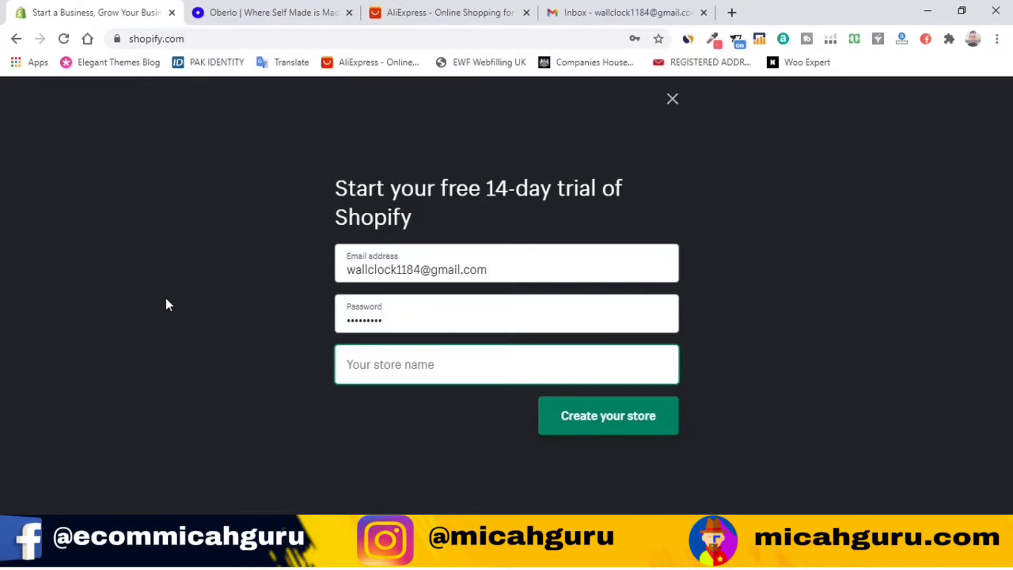
Step: Enter 'Wall klock' as the store name after 'Clock' and 'Wall klocks' are rejected
{"action": "type", "text": "Clock"}
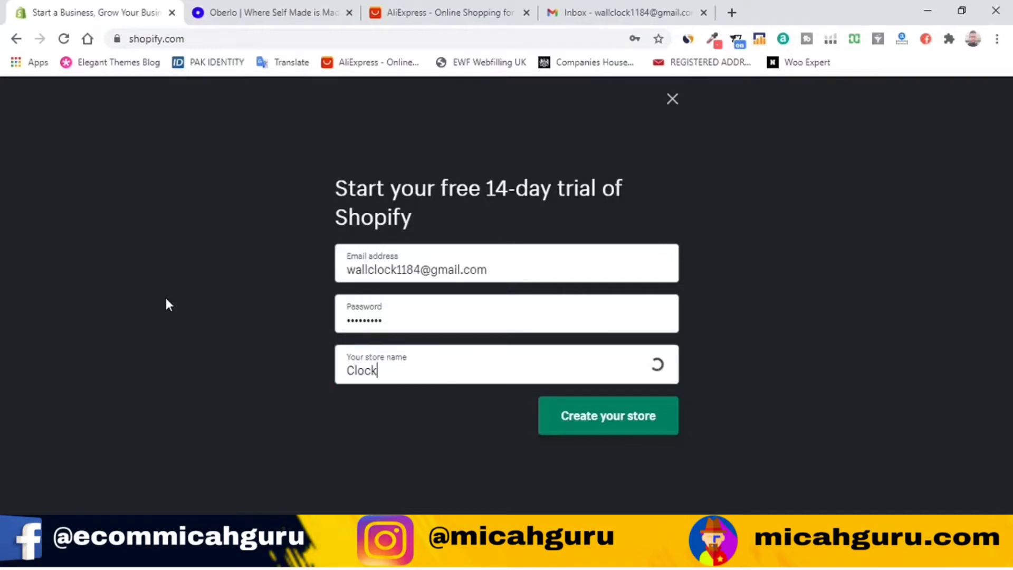
{"action": "key", "text": "BackSpace"}
{"action": "key", "text": "BackSpace"}
{"action": "key", "text": "BackSpace"}
{"action": "key", "text": "BackSpace"}
{"action": "key", "text": "BackSpace"}
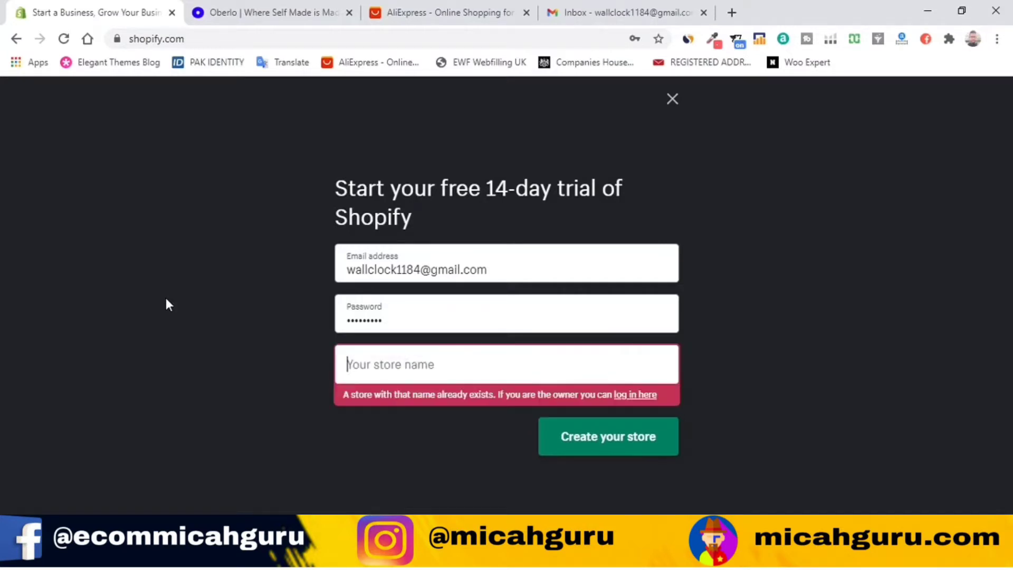
{"action": "type", "text": "W"}
{"action": "type", "text": "ll "}
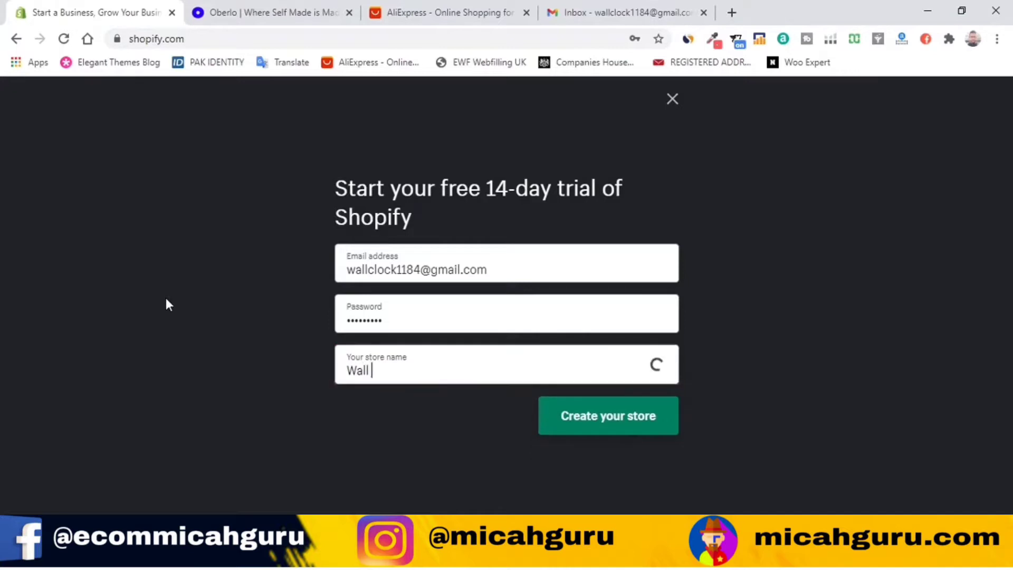
{"action": "type", "text": "C"}
{"action": "key", "text": "BackSpace"}
{"action": "type", "text": "klick"}
{"action": "key", "text": "BackSpace"}
{"action": "key", "text": "BackSpace"}
{"action": "type", "text": "ocks"}
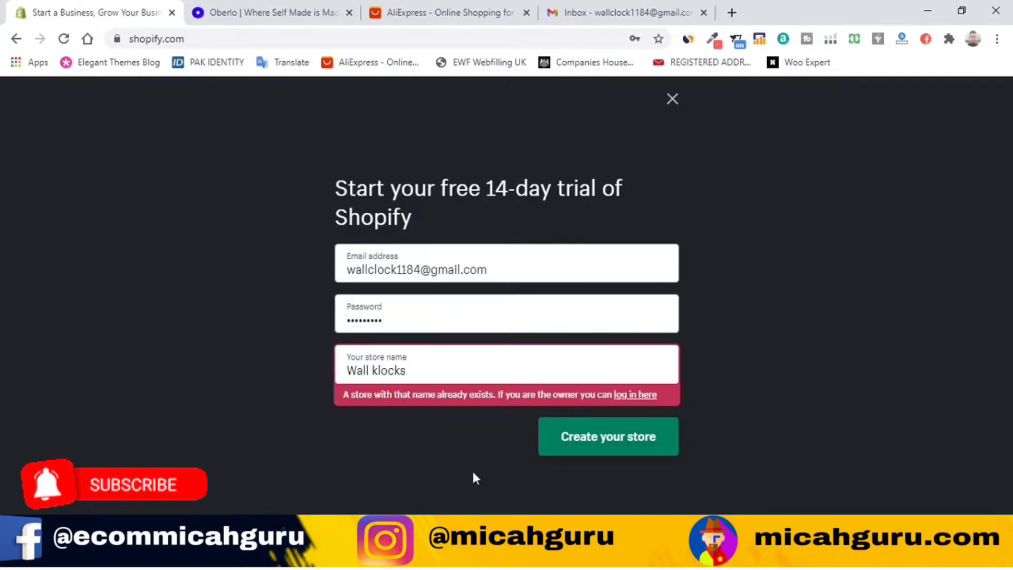
{"action": "key", "text": "BackSpace"}
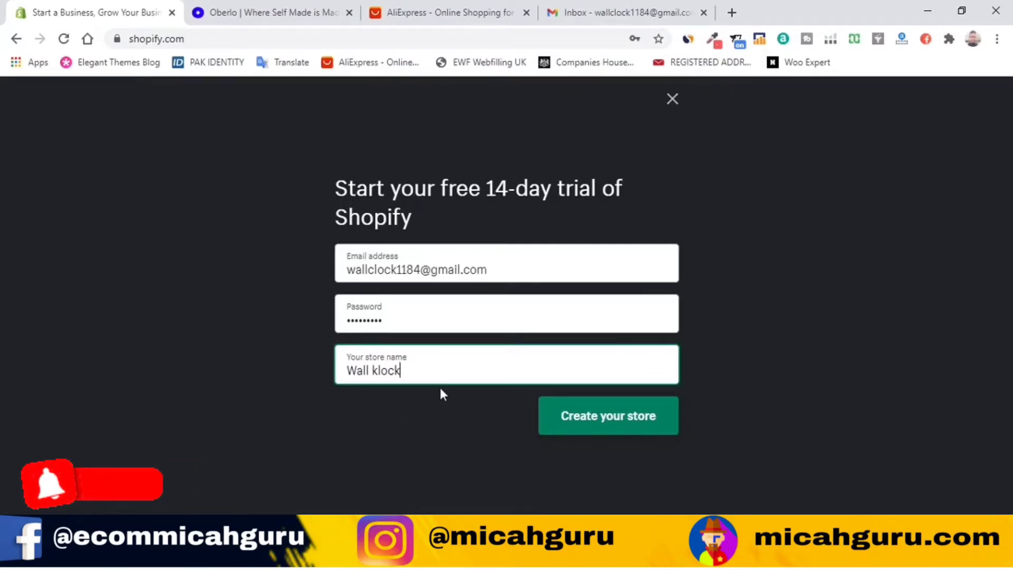
Step: Create the Wall klock store and dismiss Chrome's save-password and compromised-password prompts
{"action": "left_click", "coordinate": [565, 426]}
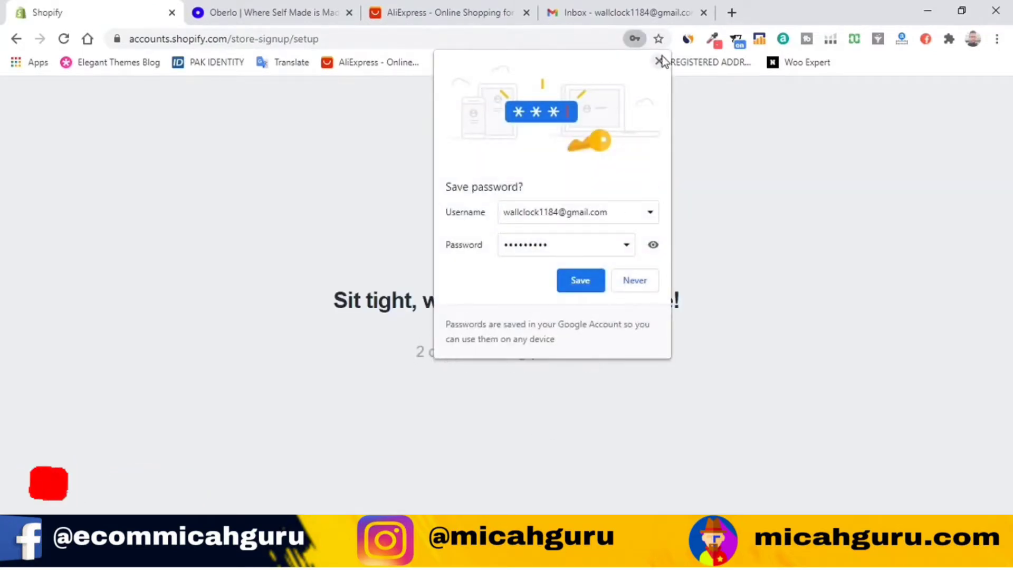
{"action": "left_click", "coordinate": [568, 283]}
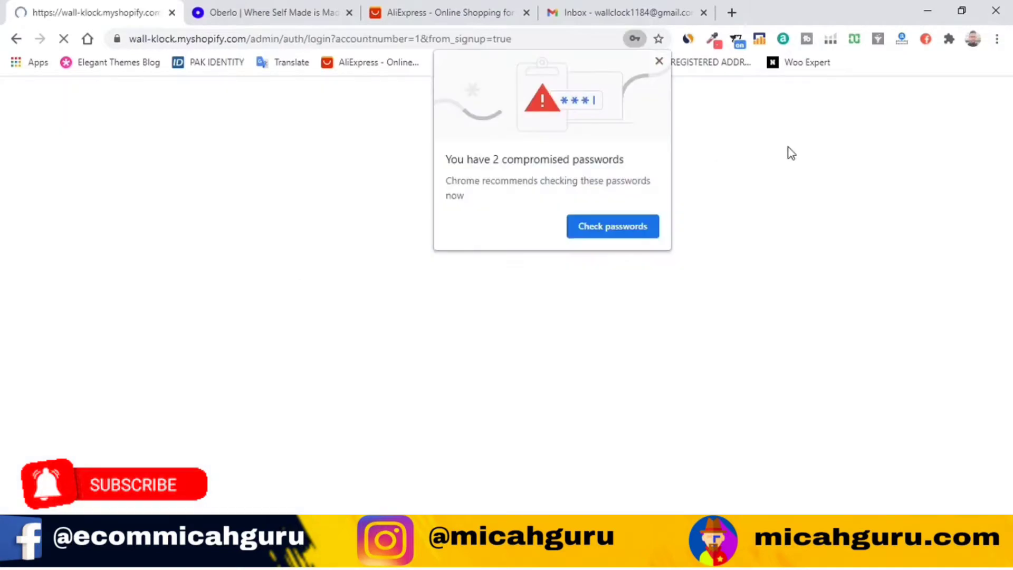
{"action": "left_click", "coordinate": [662, 69]}
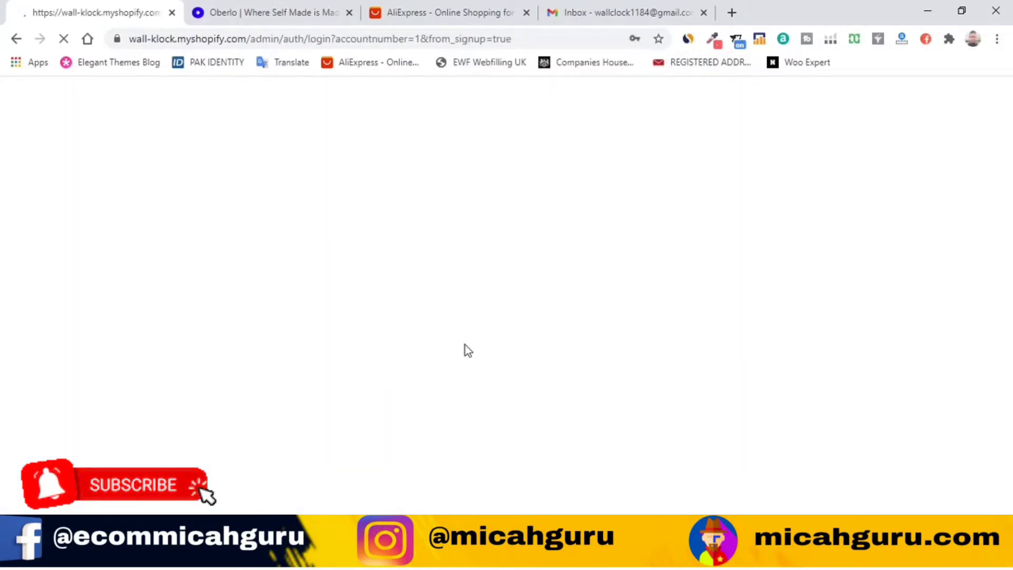
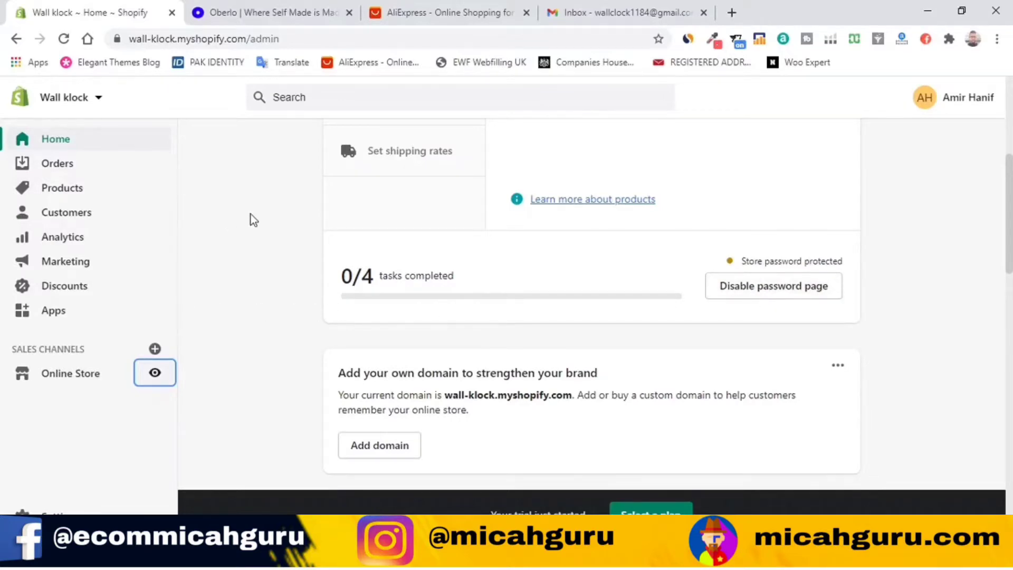
Step: Scroll the Wall klock admin home past the domain card to the Verify email and international traffic cards
{"action": "scroll", "coordinate": [289, 286], "scroll_direction": "down", "scroll_amount": 4}
{"action": "scroll", "coordinate": [289, 286], "scroll_direction": "up", "scroll_amount": 4}
{"action": "scroll", "coordinate": [289, 286], "scroll_direction": "down", "scroll_amount": 3}
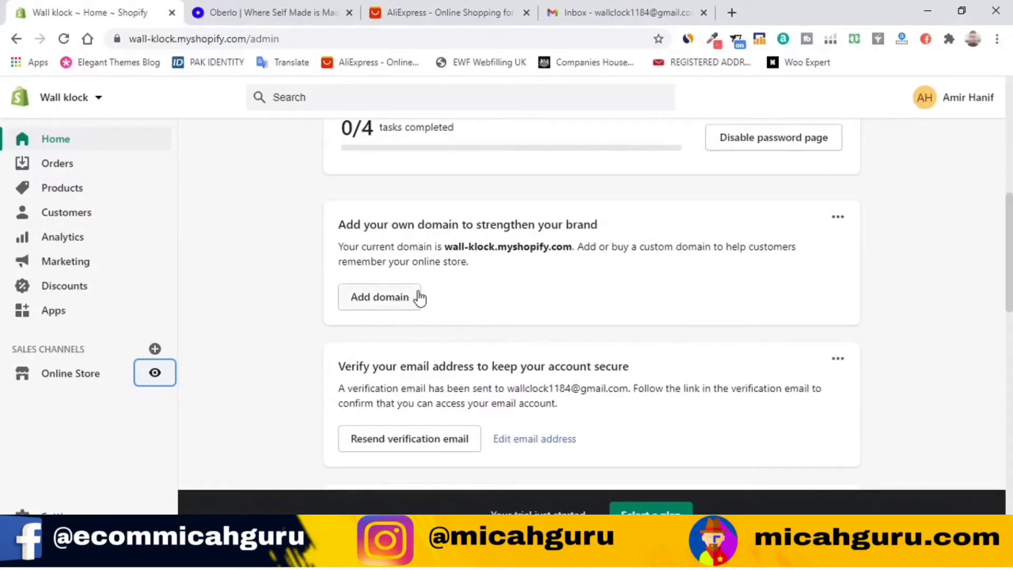
{"action": "scroll", "coordinate": [369, 291], "scroll_direction": "down", "scroll_amount": 4}
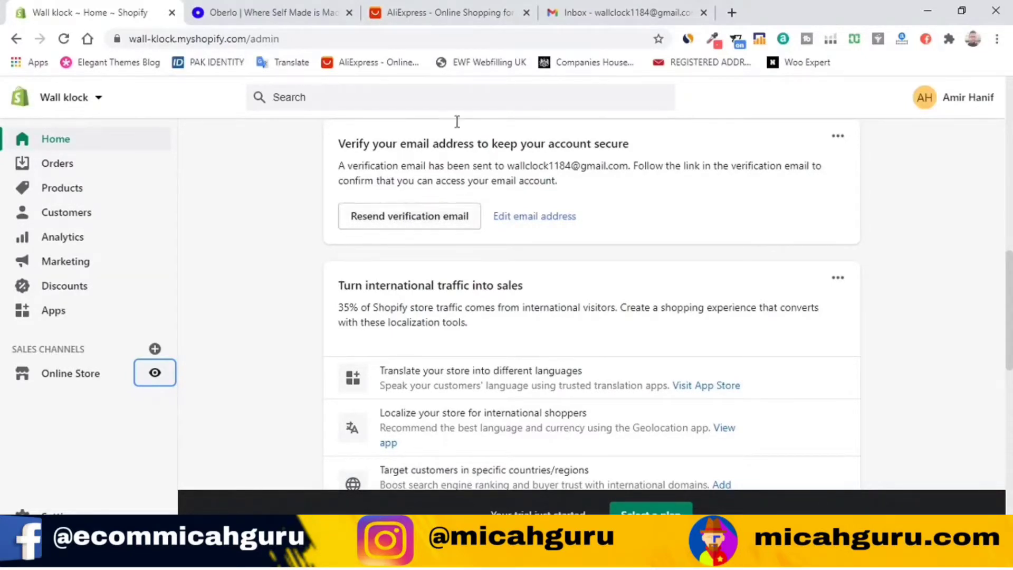
{"action": "scroll", "coordinate": [607, 217], "scroll_direction": "up", "scroll_amount": 5}
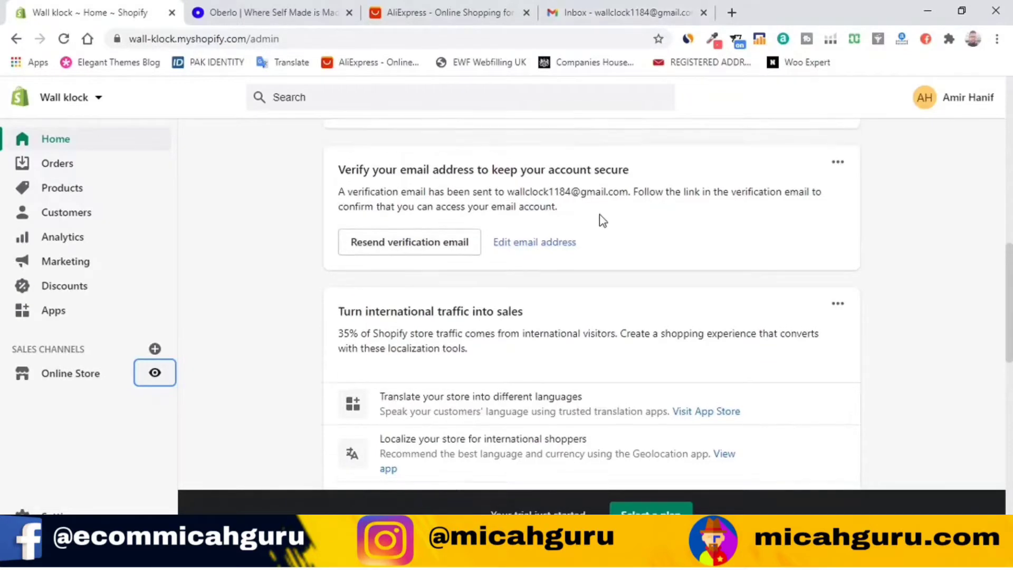
Step: Check the reloaded Gmail inbox for Shopify's verification mail, then return to the Wall klock admin
{"action": "left_click", "coordinate": [623, 12]}
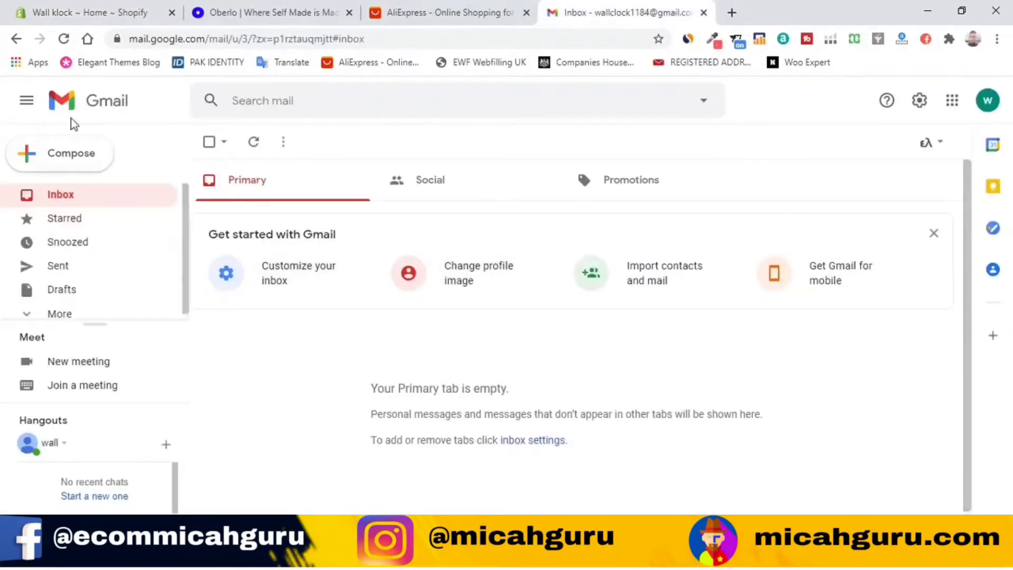
{"action": "left_click", "coordinate": [63, 39]}
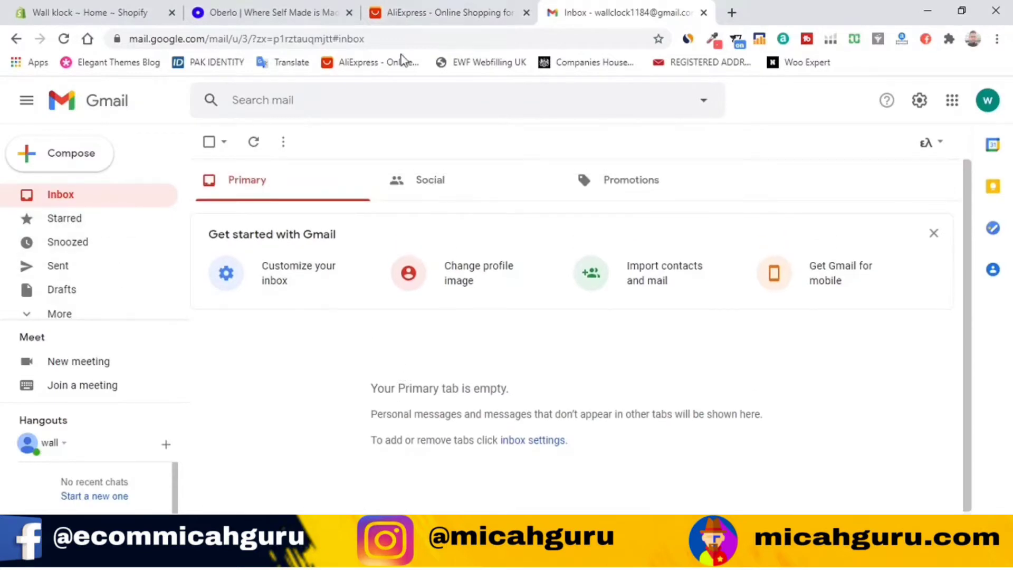
{"action": "left_click", "coordinate": [438, 5]}
{"action": "left_click", "coordinate": [264, 12]}
{"action": "left_click", "coordinate": [153, 11]}
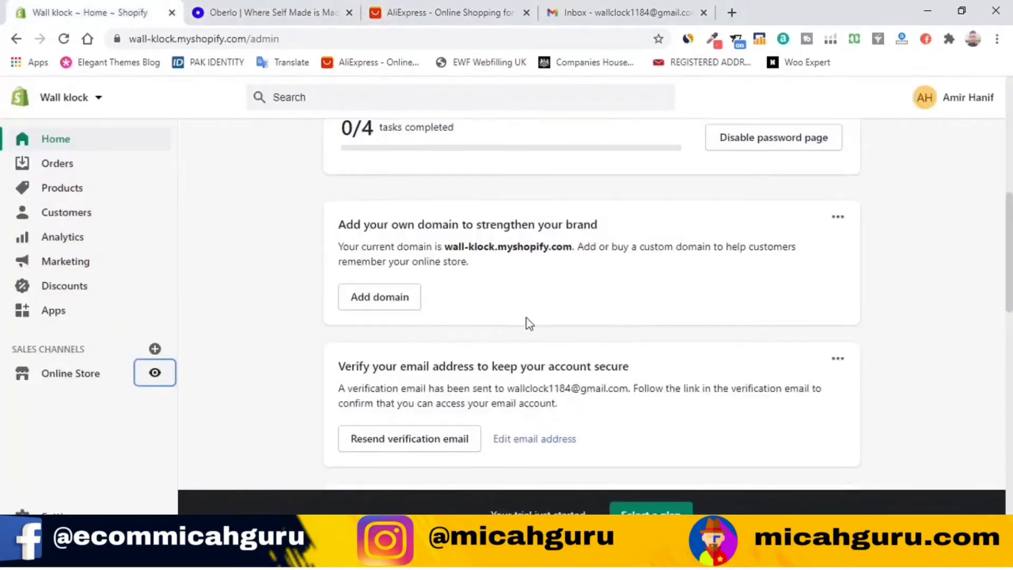
{"action": "scroll", "coordinate": [396, 314], "scroll_direction": "down", "scroll_amount": 3}
Step: Resend Shopify's verification email and go back to the Gmail inbox
{"action": "left_click", "coordinate": [452, 298]}
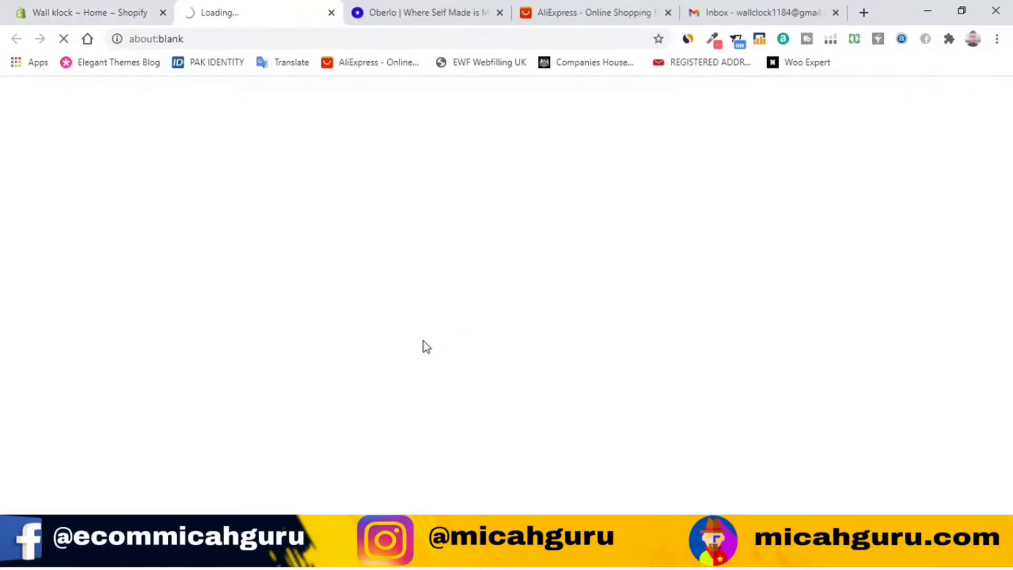
{"action": "left_click", "coordinate": [763, 12]}
{"action": "left_click", "coordinate": [253, 12]}
{"action": "left_click", "coordinate": [385, 285]}
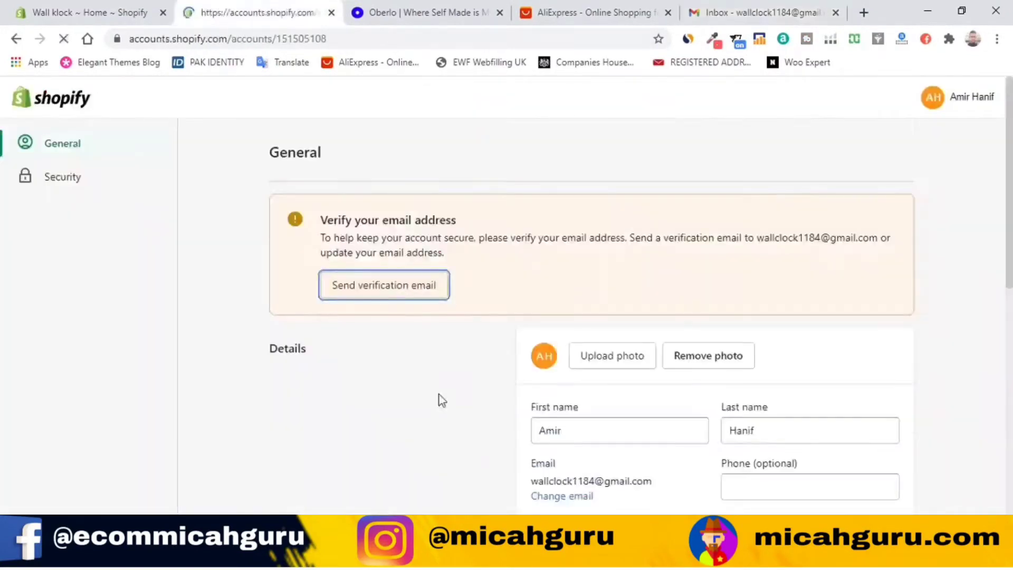
{"action": "left_click", "coordinate": [764, 12]}
Step: Confirm the email address from Shopify's 'Confirm your email address' message
{"action": "left_click", "coordinate": [316, 340]}
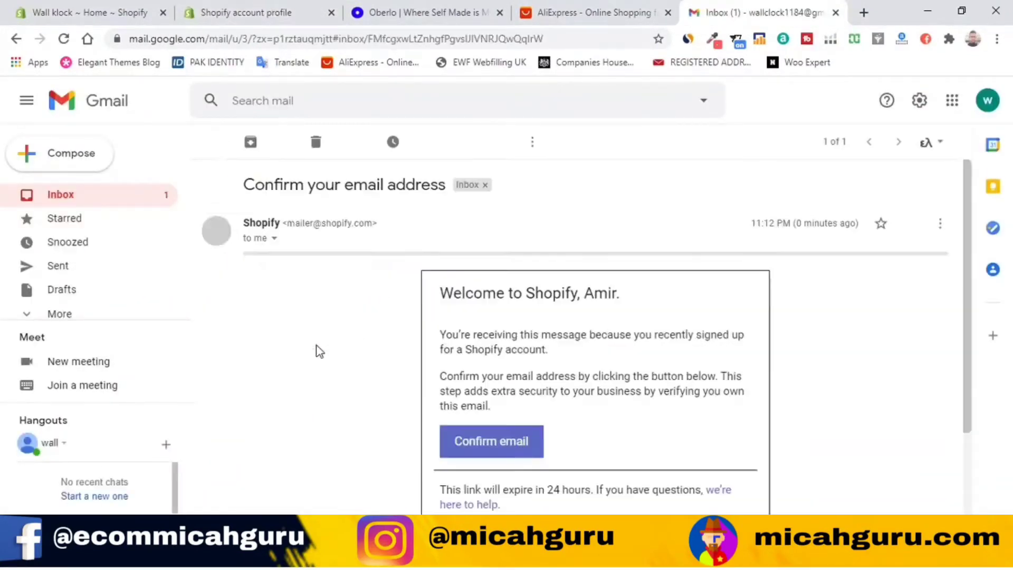
{"action": "scroll", "coordinate": [696, 411], "scroll_direction": "down", "scroll_amount": 3}
{"action": "left_click", "coordinate": [481, 305]}
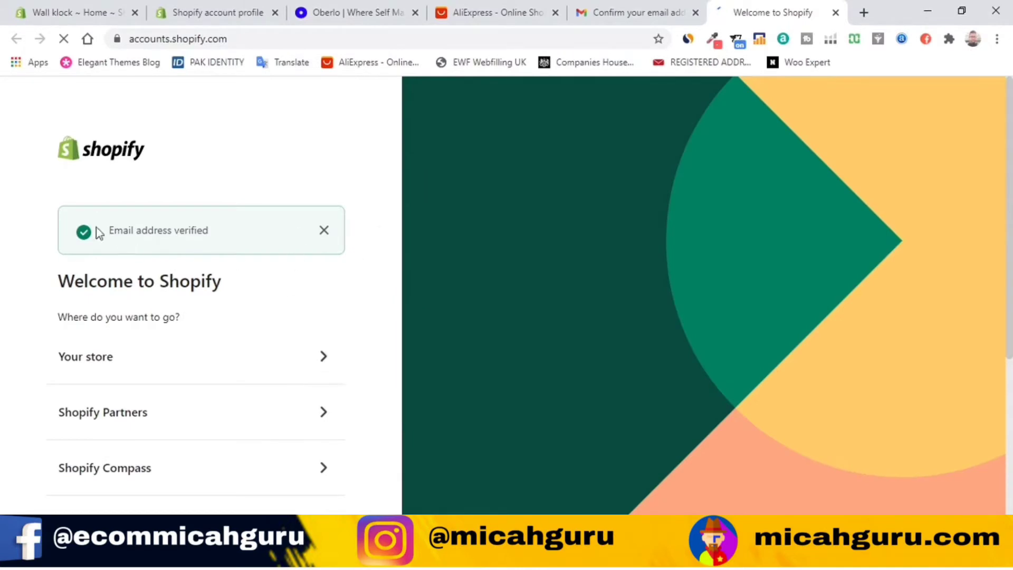
Step: Reload the Shopify account profile to update its verification status, then return to the Wall klock Home tab
{"action": "scroll", "coordinate": [346, 334], "scroll_direction": "down", "scroll_amount": 5}
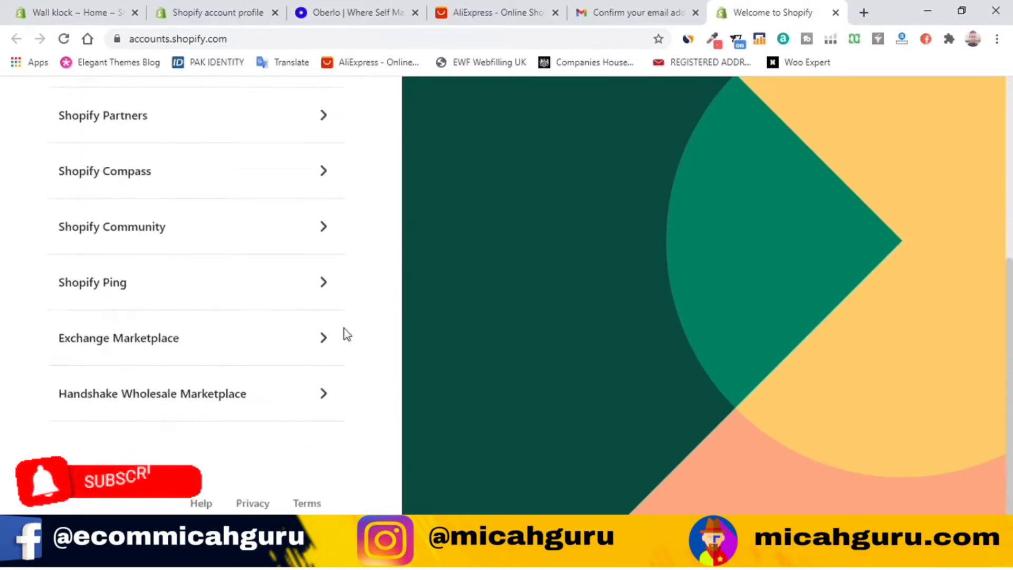
{"action": "scroll", "coordinate": [338, 335], "scroll_direction": "up", "scroll_amount": 2}
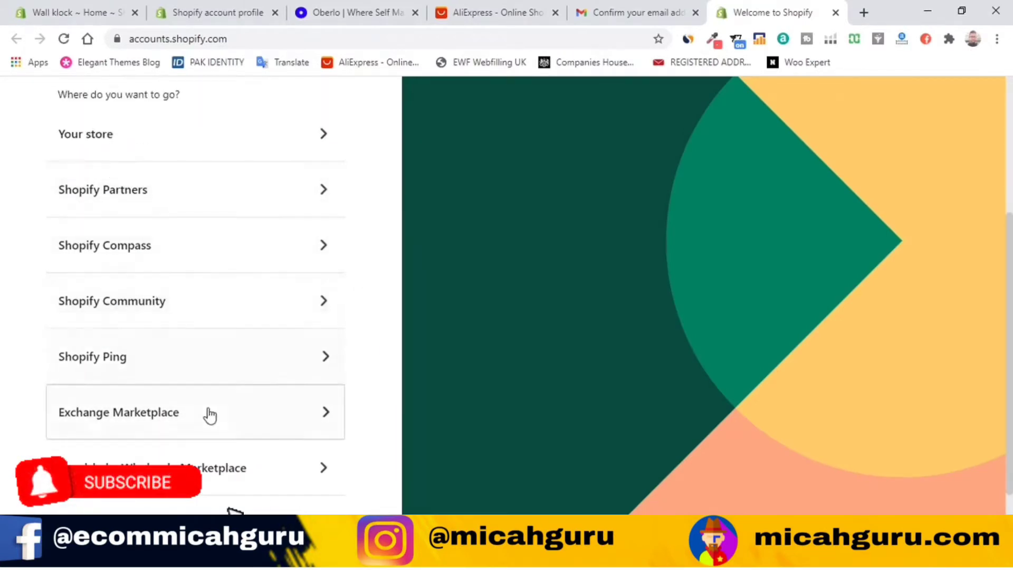
{"action": "scroll", "coordinate": [264, 394], "scroll_direction": "down", "scroll_amount": 2}
{"action": "scroll", "coordinate": [264, 407], "scroll_direction": "up", "scroll_amount": 5}
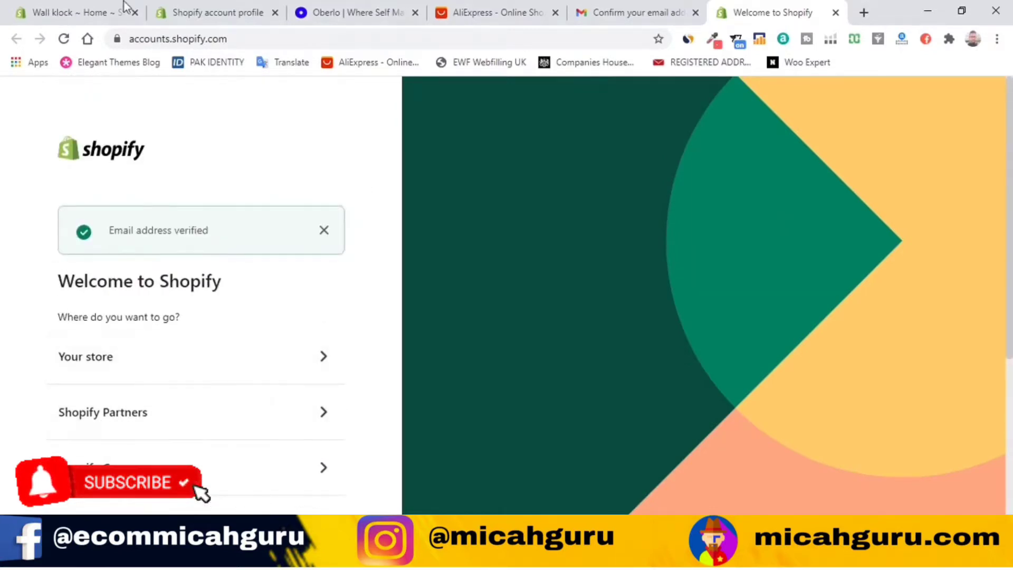
{"action": "left_click", "coordinate": [217, 7]}
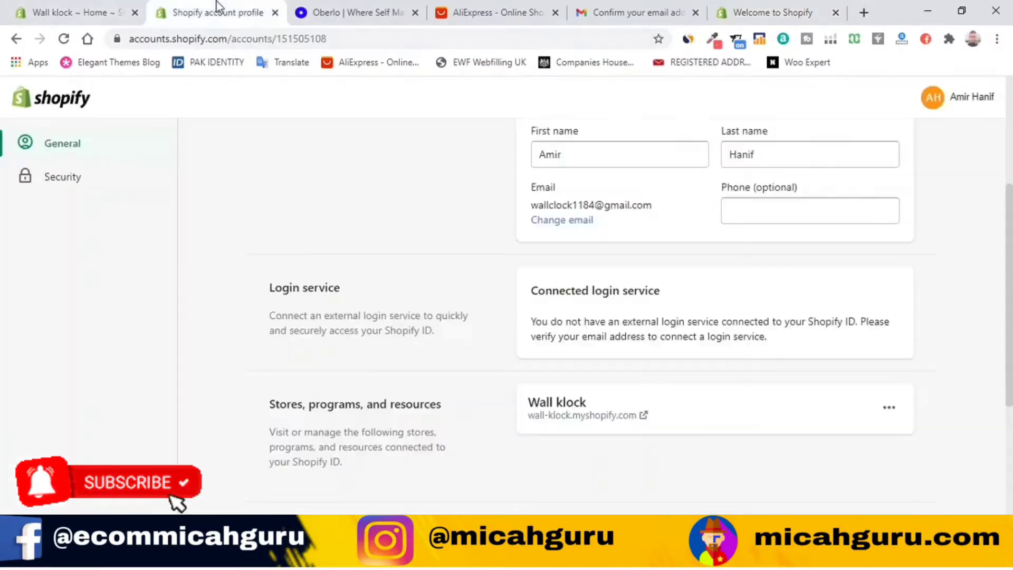
{"action": "left_click", "coordinate": [63, 42]}
{"action": "scroll", "coordinate": [317, 235], "scroll_direction": "up", "scroll_amount": 4}
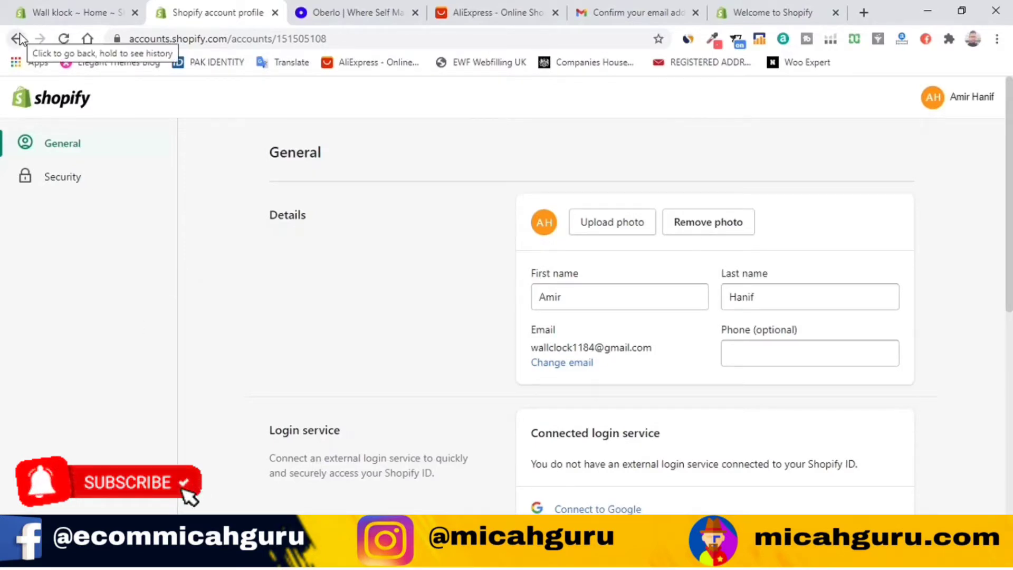
{"action": "left_click", "coordinate": [99, 7]}
{"action": "scroll", "coordinate": [213, 325], "scroll_direction": "up", "scroll_amount": 10}
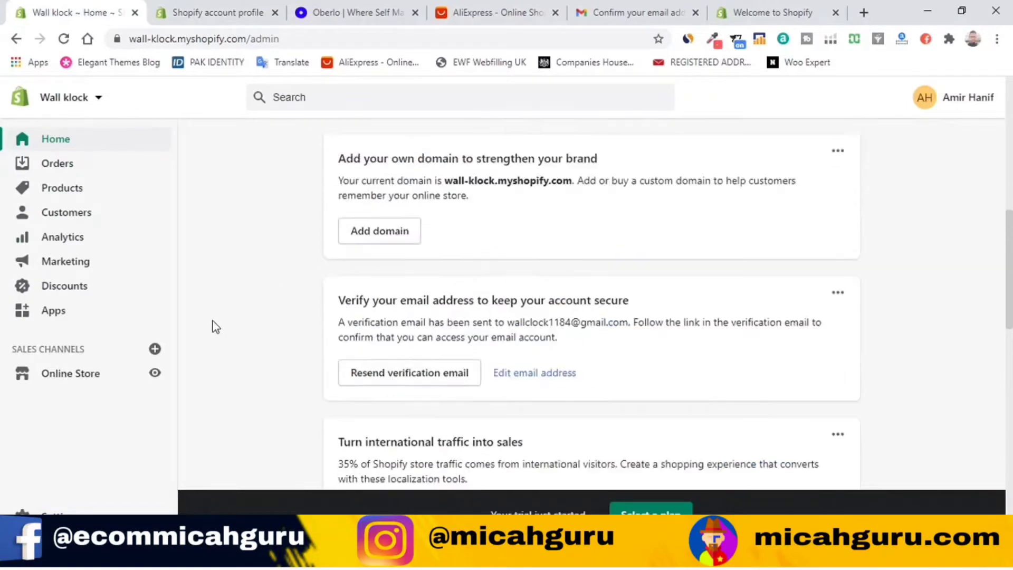
Step: Reload the admin home, then view the empty Orders list and the empty Abandoned checkouts page
{"action": "left_click", "coordinate": [64, 39]}
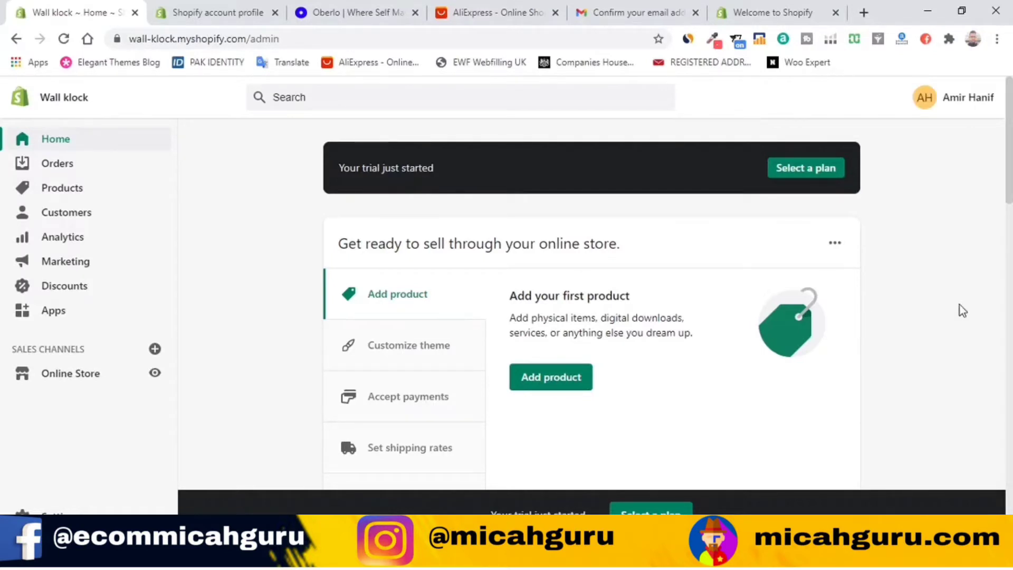
{"action": "left_click", "coordinate": [52, 165]}
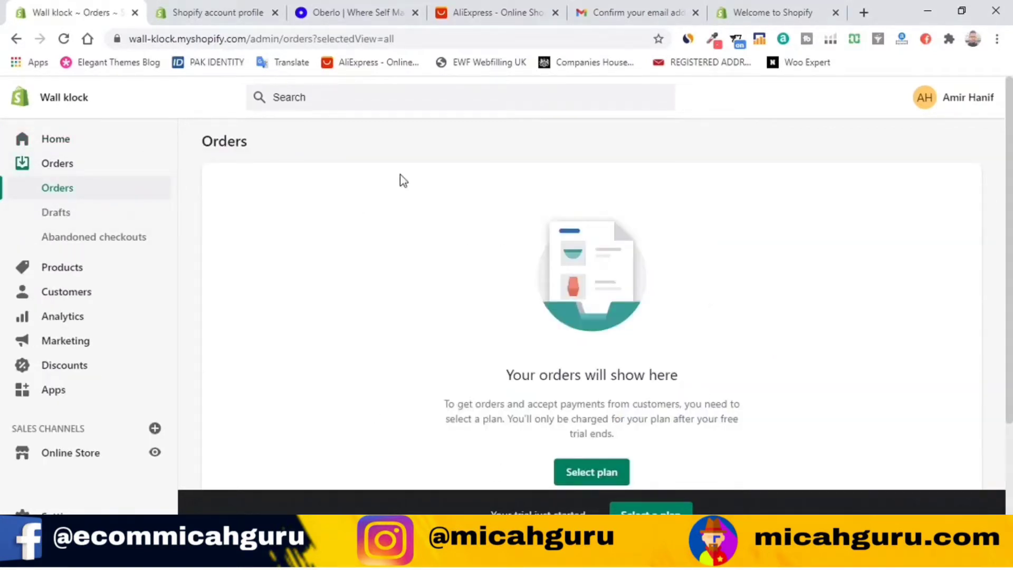
{"action": "scroll", "coordinate": [642, 308], "scroll_direction": "down", "scroll_amount": 3}
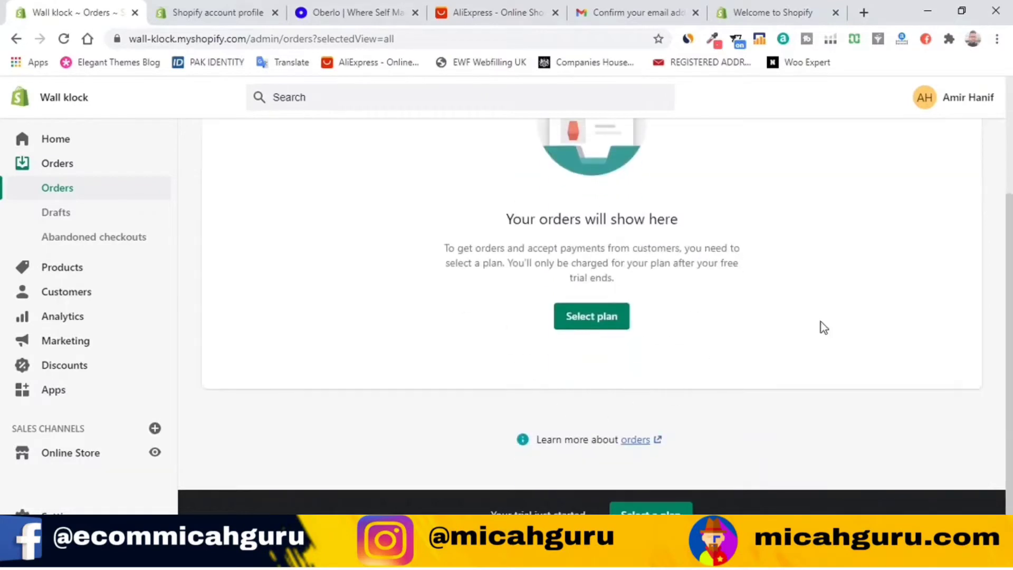
{"action": "left_click", "coordinate": [71, 243]}
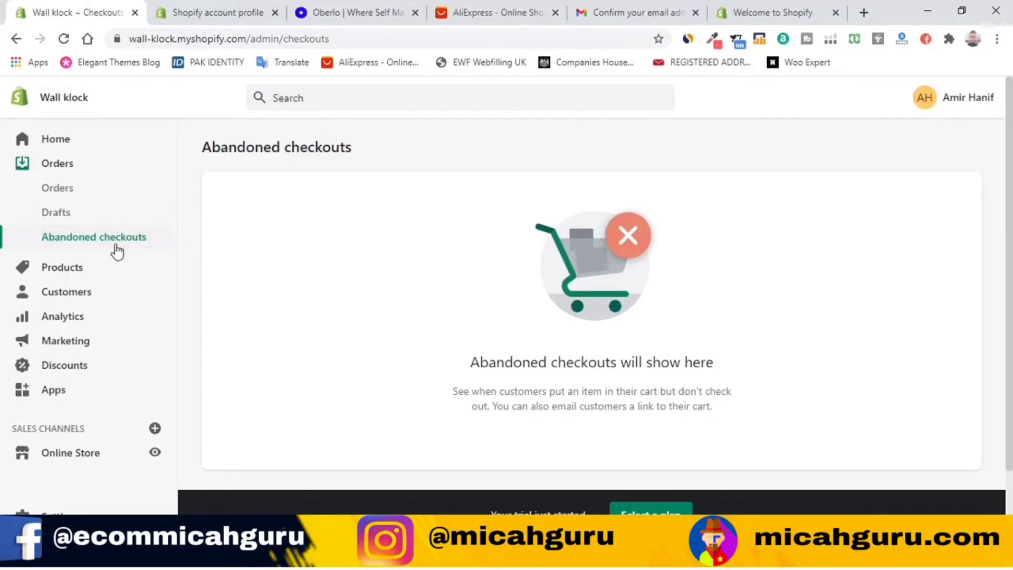
Step: Browse the empty Products, Inventory, Transfers, Collections and Gift cards pages, then open Customers
{"action": "left_click", "coordinate": [87, 270]}
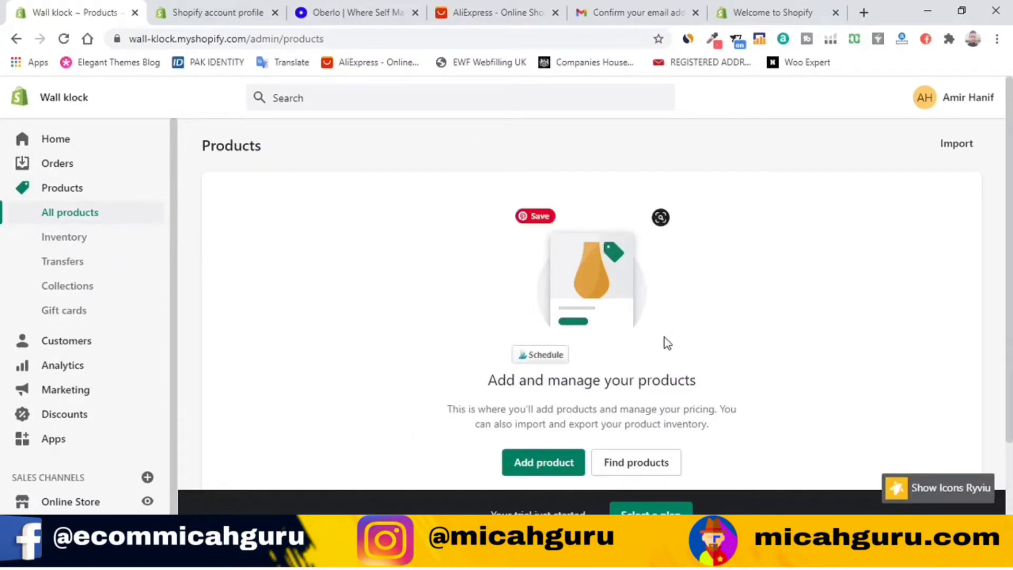
{"action": "left_click", "coordinate": [79, 243]}
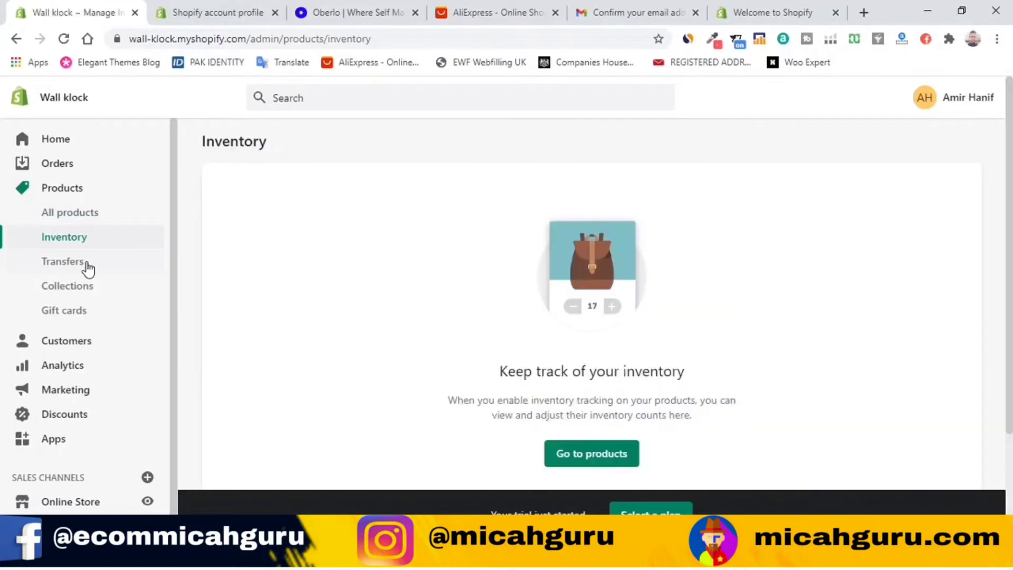
{"action": "left_click", "coordinate": [85, 263]}
{"action": "left_click", "coordinate": [66, 288]}
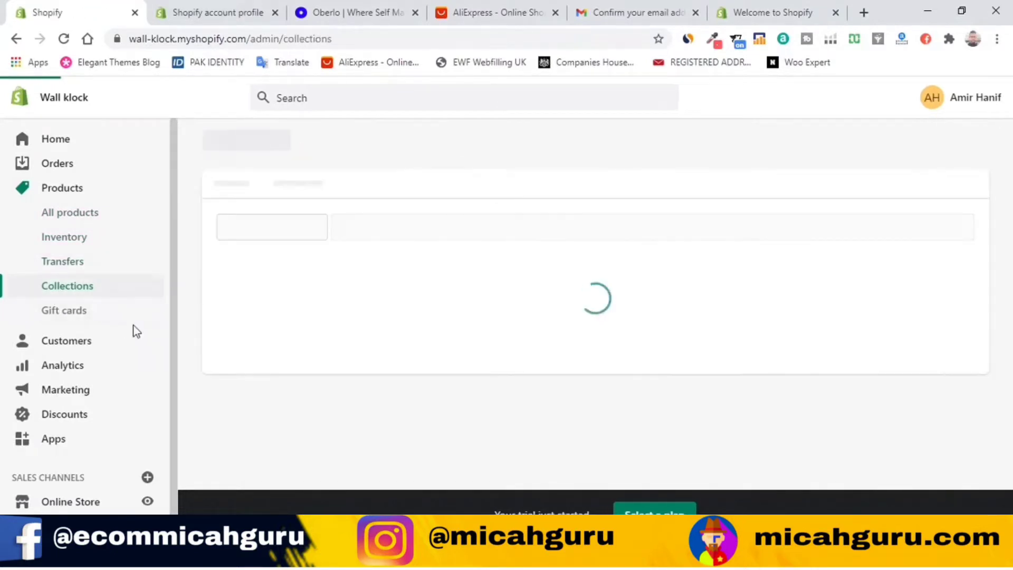
{"action": "left_click", "coordinate": [70, 313]}
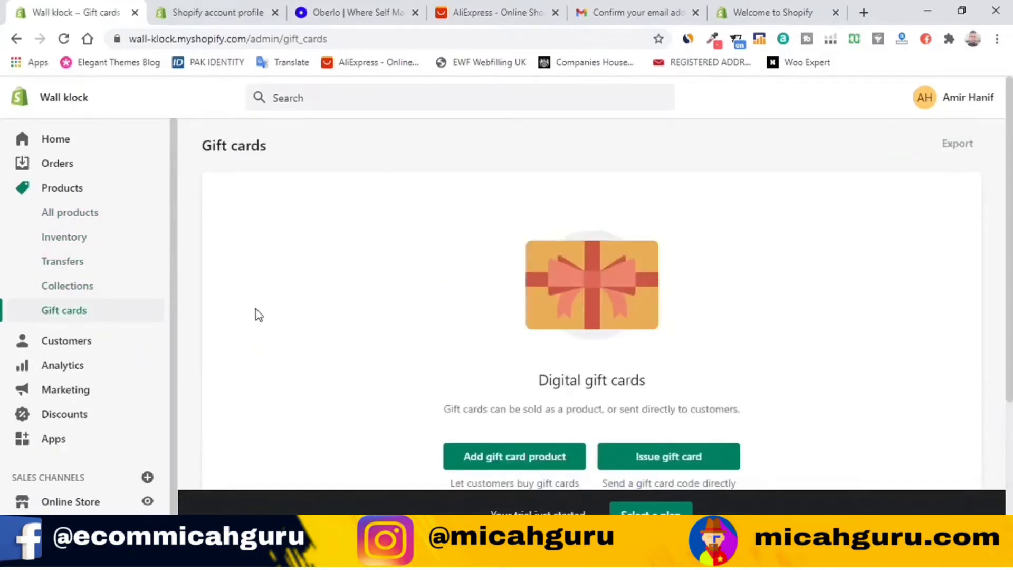
{"action": "scroll", "coordinate": [445, 343], "scroll_direction": "down", "scroll_amount": 3}
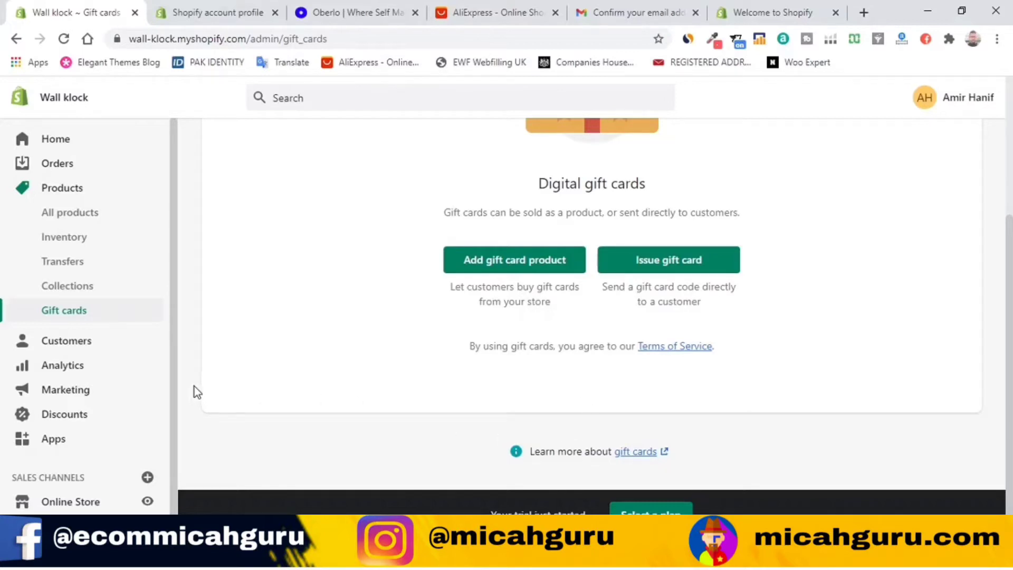
{"action": "left_click", "coordinate": [99, 342]}
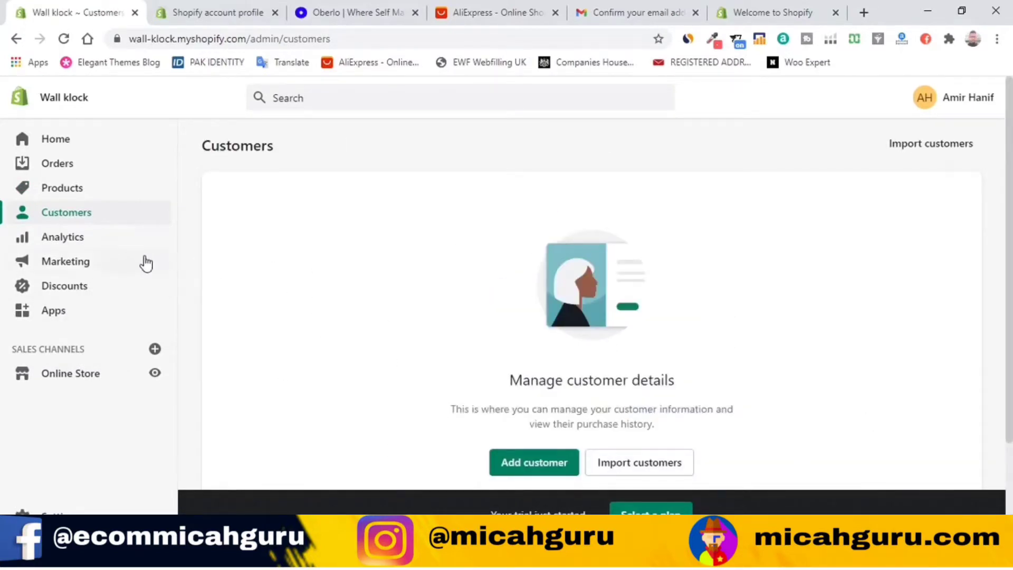
Step: Open the Analytics dashboard and scroll through its metrics
{"action": "left_click", "coordinate": [96, 244]}
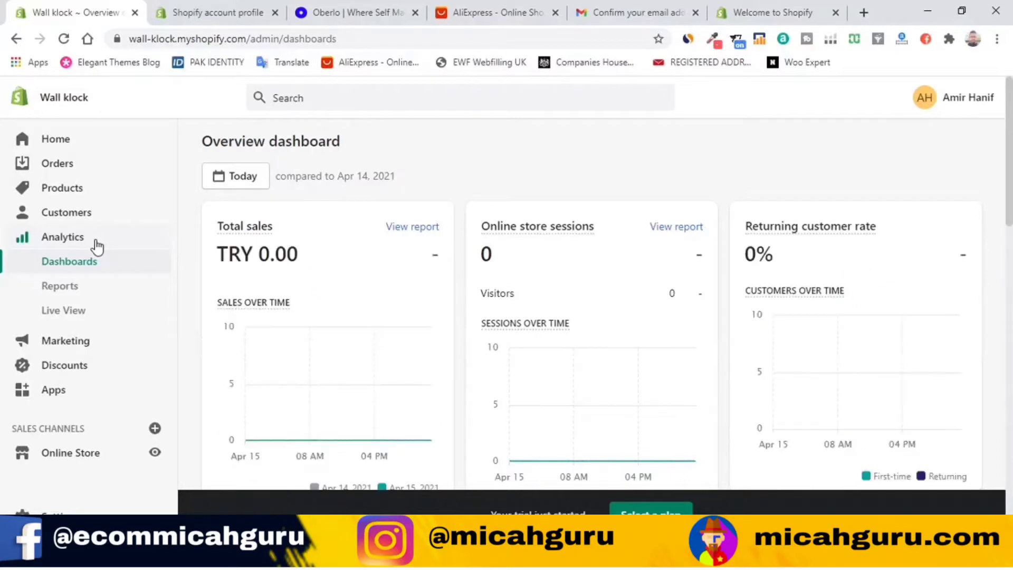
{"action": "scroll", "coordinate": [502, 287], "scroll_direction": "down", "scroll_amount": 8}
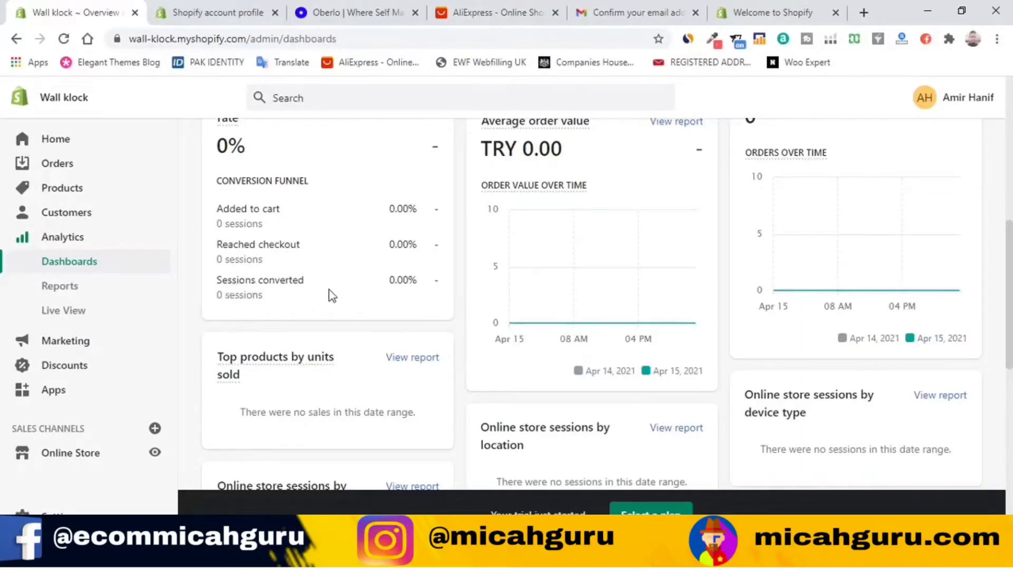
{"action": "scroll", "coordinate": [438, 305], "scroll_direction": "up", "scroll_amount": 3}
{"action": "scroll", "coordinate": [439, 309], "scroll_direction": "down", "scroll_amount": 3}
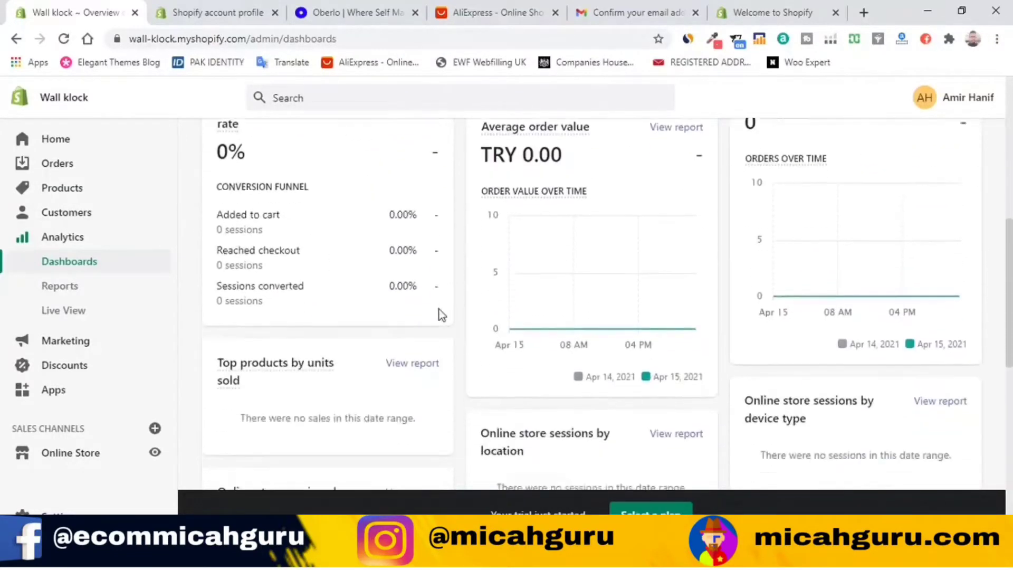
{"action": "scroll", "coordinate": [644, 343], "scroll_direction": "up", "scroll_amount": 3}
{"action": "scroll", "coordinate": [492, 382], "scroll_direction": "down", "scroll_amount": 3}
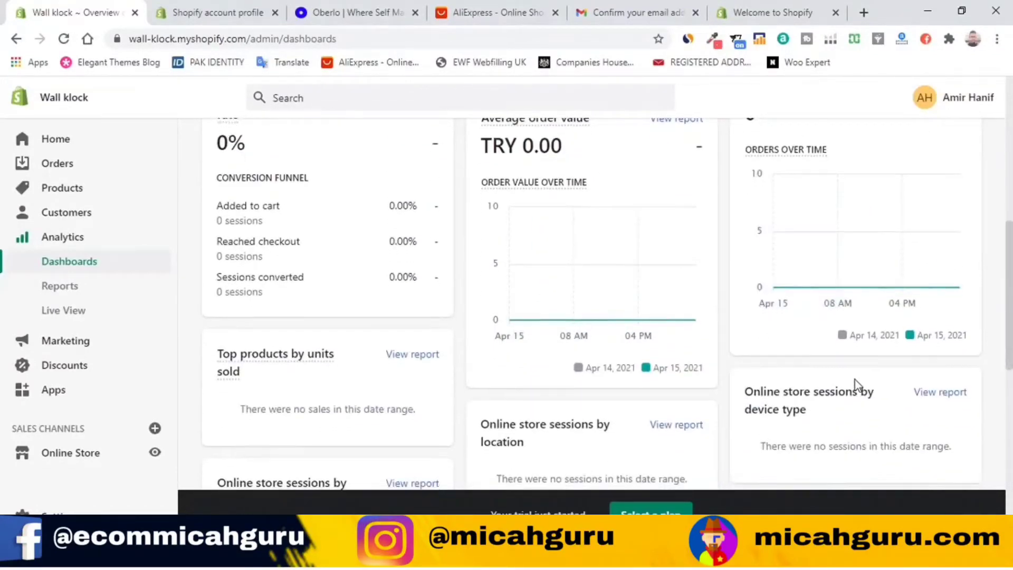
{"action": "scroll", "coordinate": [855, 388], "scroll_direction": "down", "scroll_amount": 3}
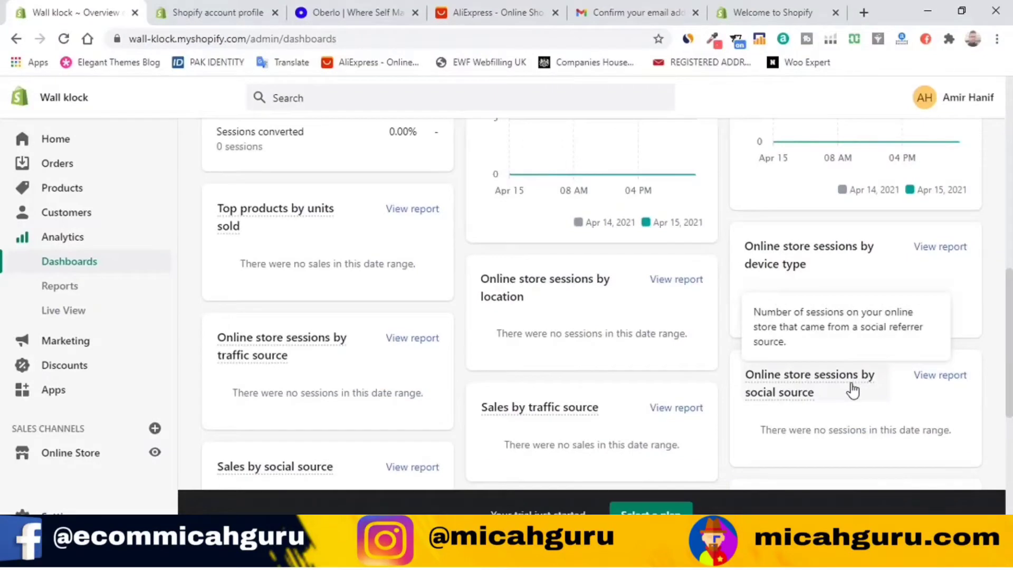
Step: Look at Analytics Reports and Live View, then open the Marketing overview
{"action": "left_click", "coordinate": [94, 293]}
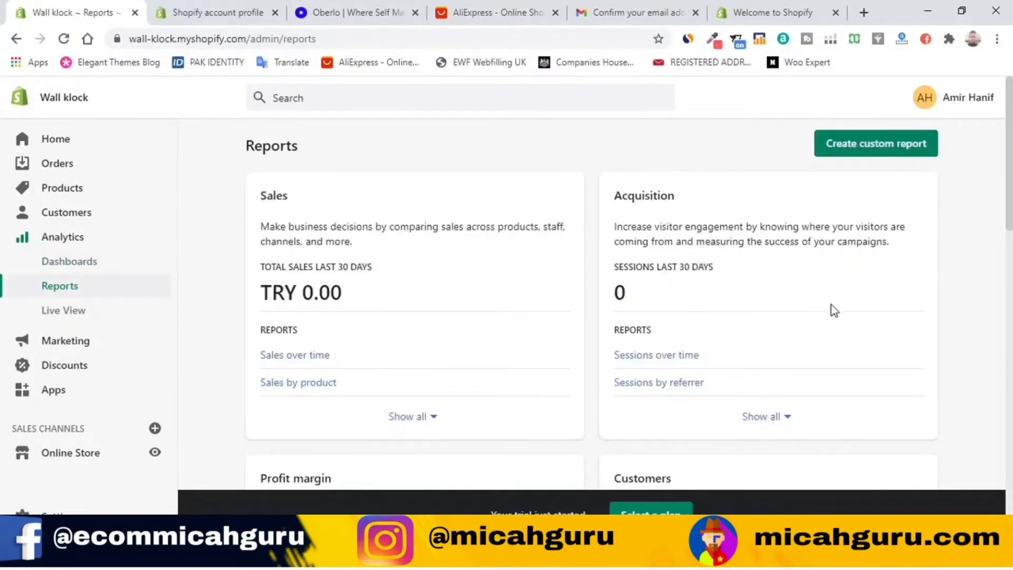
{"action": "scroll", "coordinate": [832, 308], "scroll_direction": "down", "scroll_amount": 1}
{"action": "scroll", "coordinate": [832, 310], "scroll_direction": "down", "scroll_amount": 6}
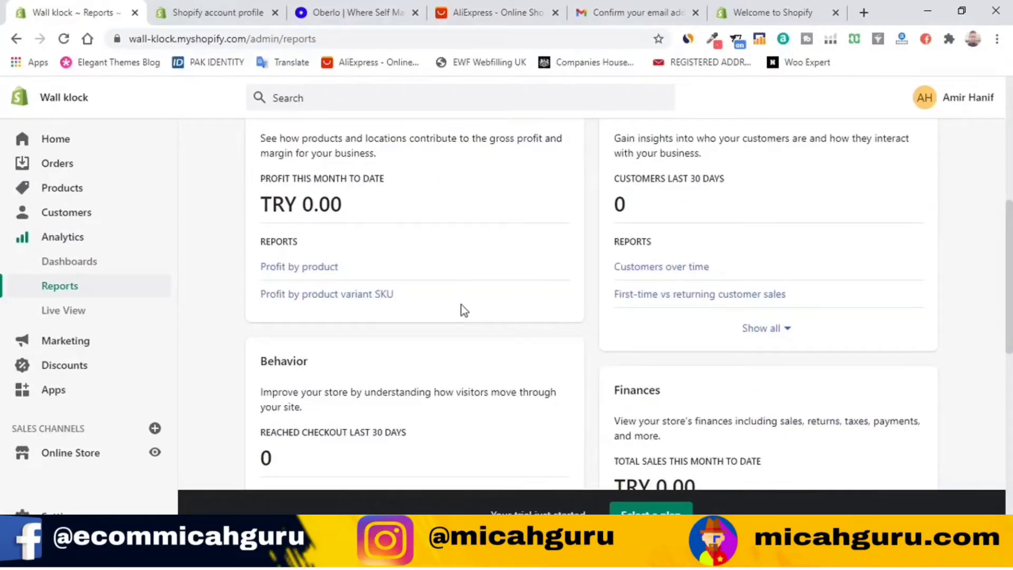
{"action": "left_click", "coordinate": [63, 314]}
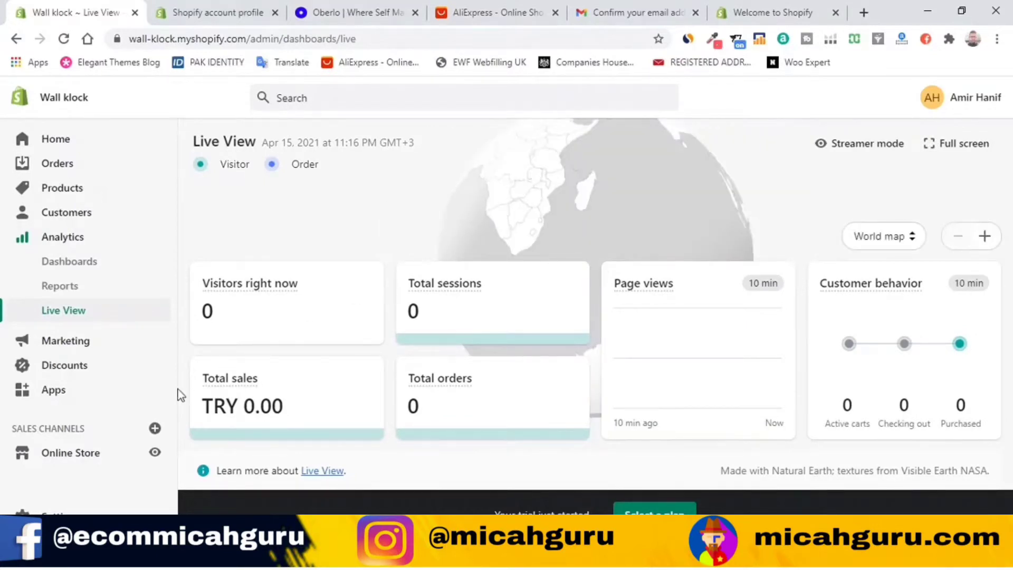
{"action": "left_click", "coordinate": [113, 349]}
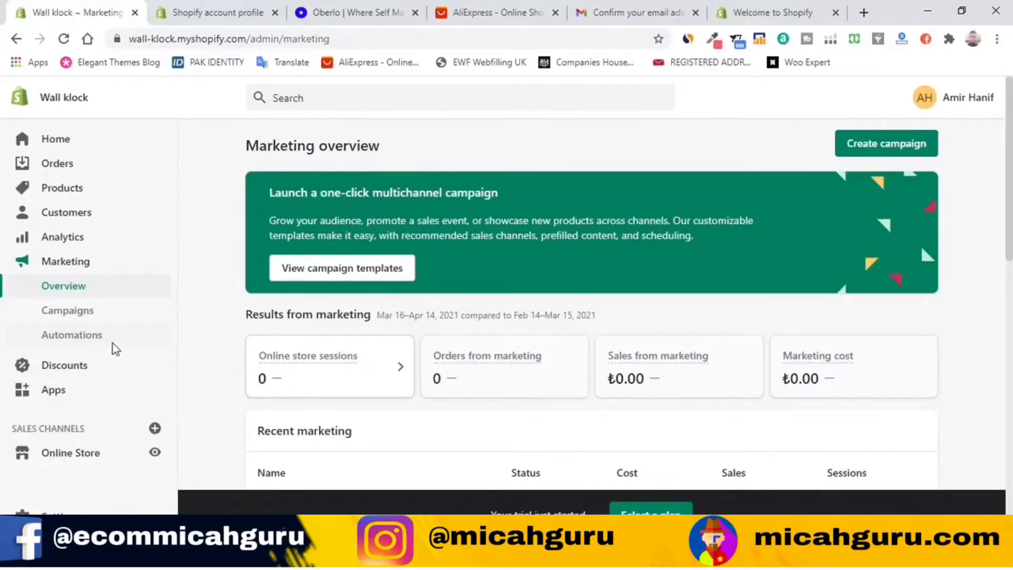
Step: Check the empty Marketing Campaigns and Automations pages, then go to Discounts
{"action": "scroll", "coordinate": [378, 285], "scroll_direction": "down", "scroll_amount": 5}
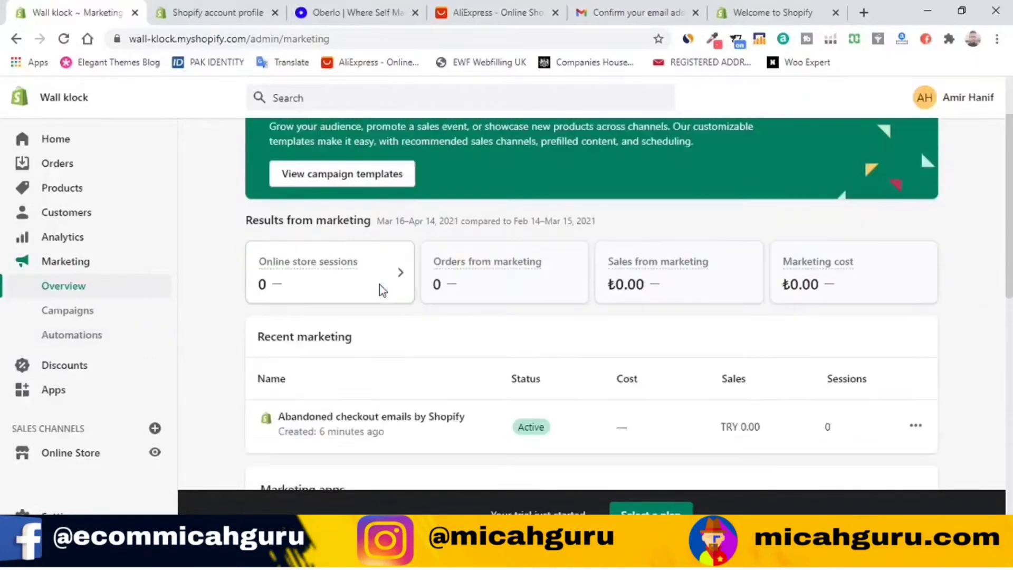
{"action": "left_click", "coordinate": [54, 315]}
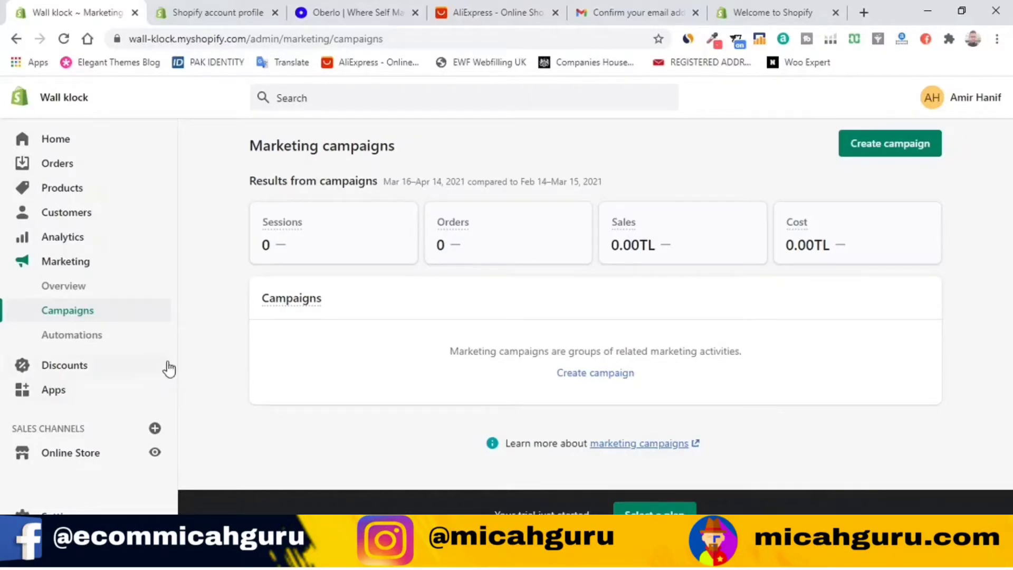
{"action": "left_click", "coordinate": [100, 339]}
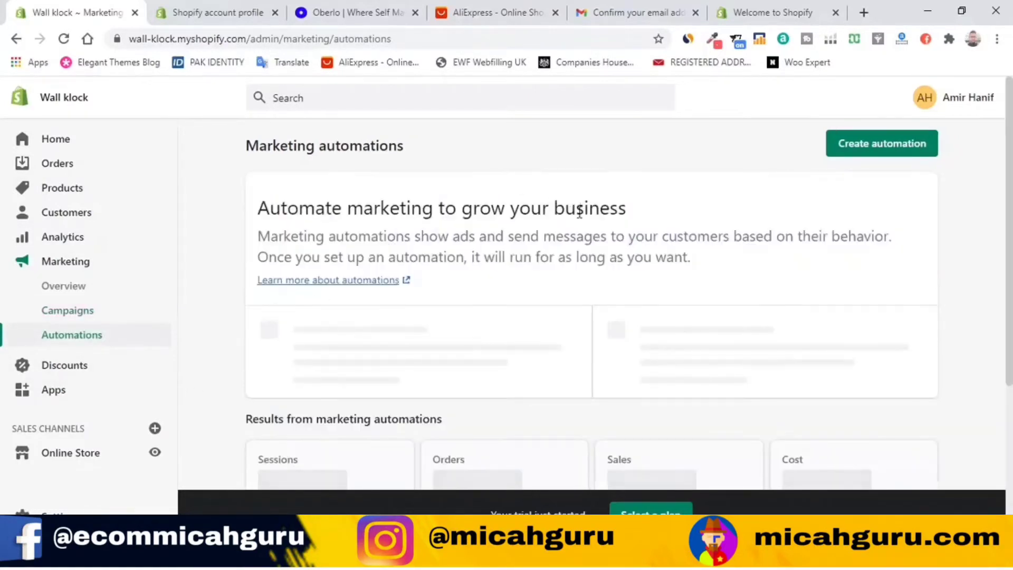
{"action": "scroll", "coordinate": [365, 284], "scroll_direction": "down", "scroll_amount": 4}
{"action": "left_click", "coordinate": [102, 367]}
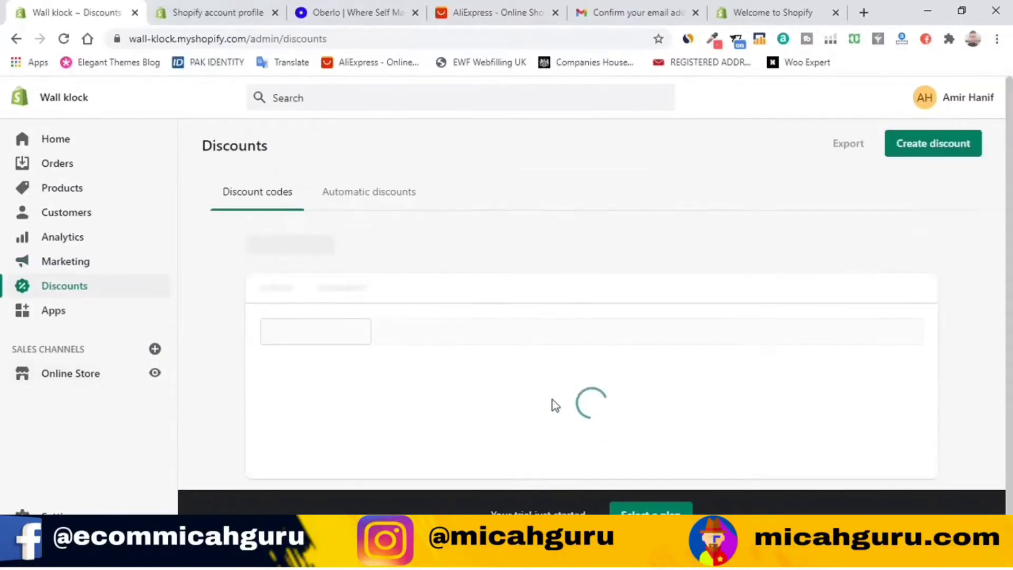
Step: Scroll the empty Discounts list, then open the Apps page with its recommended apps
{"action": "scroll", "coordinate": [560, 284], "scroll_direction": "down", "scroll_amount": 3}
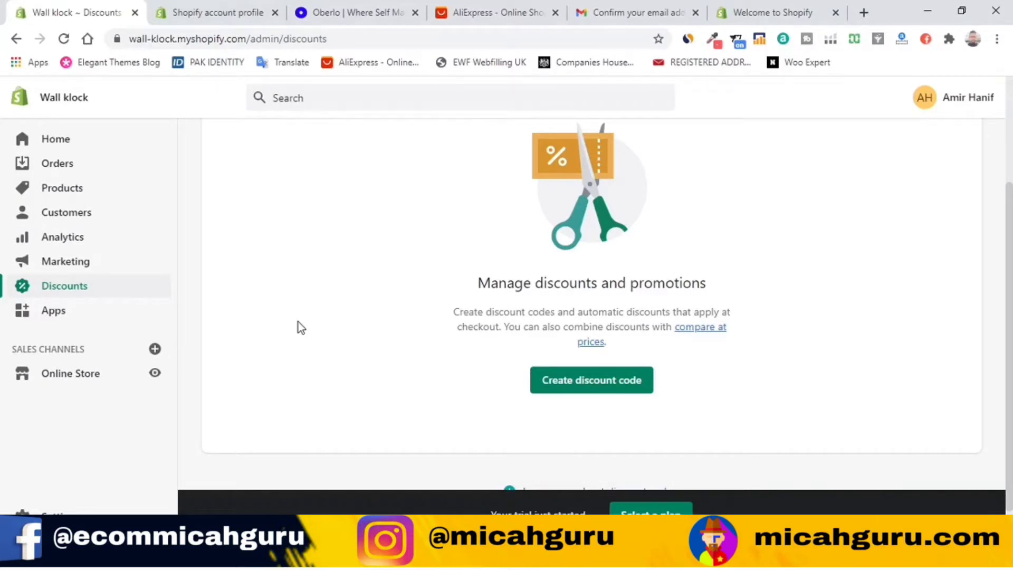
{"action": "left_click", "coordinate": [62, 318]}
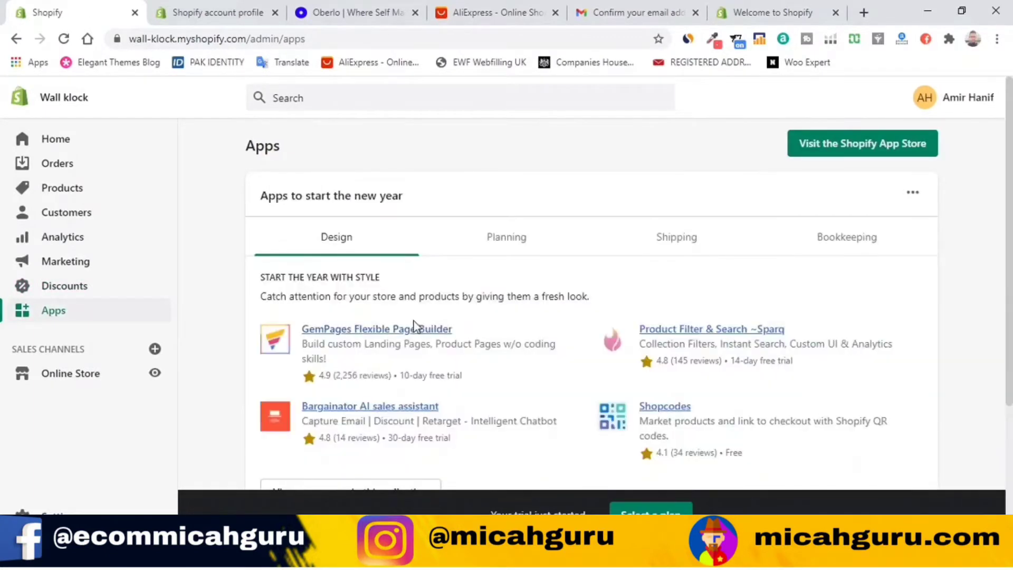
{"action": "scroll", "coordinate": [414, 320], "scroll_direction": "down", "scroll_amount": 2}
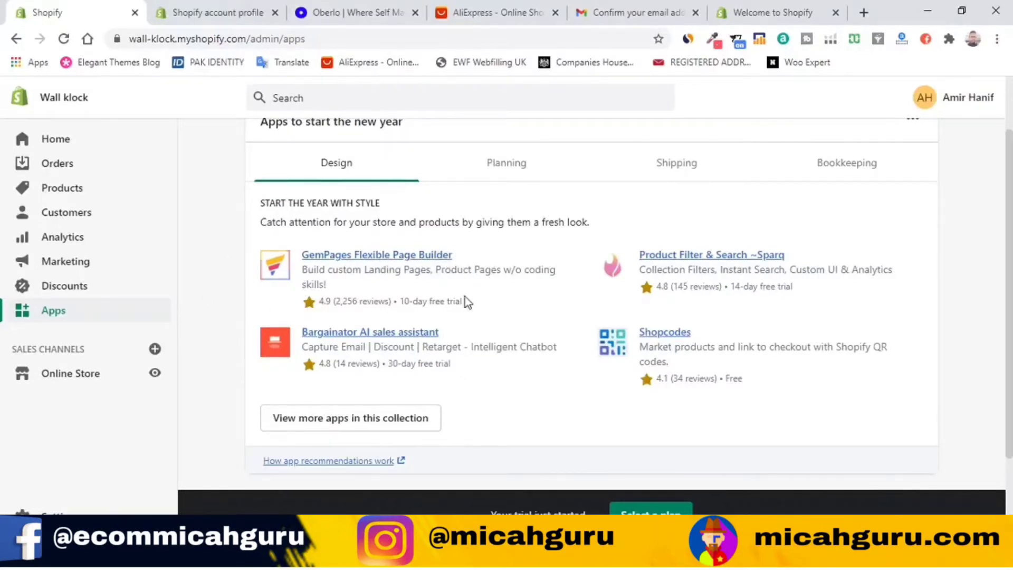
{"action": "scroll", "coordinate": [580, 317], "scroll_direction": "down", "scroll_amount": 2}
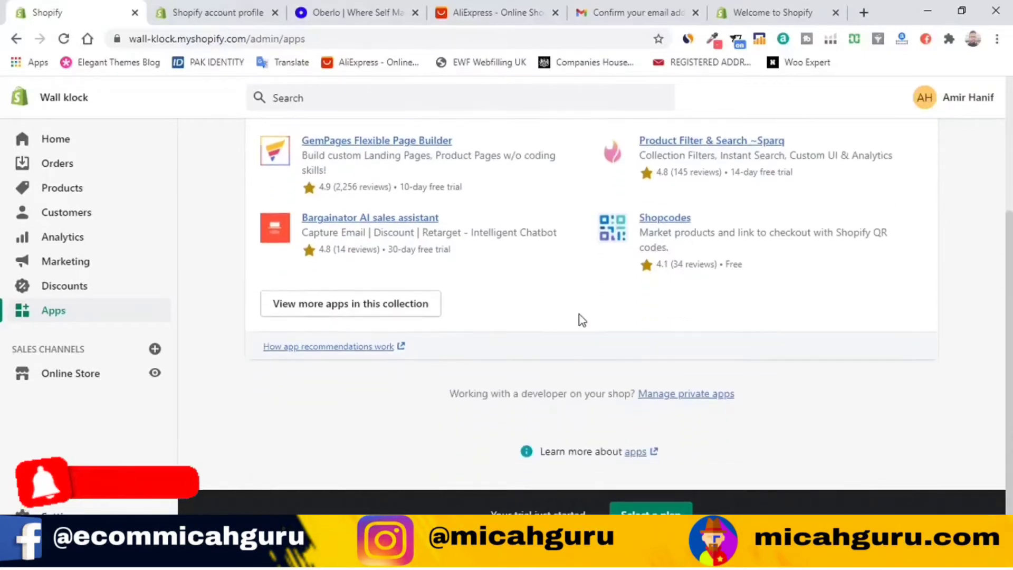
{"action": "scroll", "coordinate": [578, 309], "scroll_direction": "up", "scroll_amount": 4}
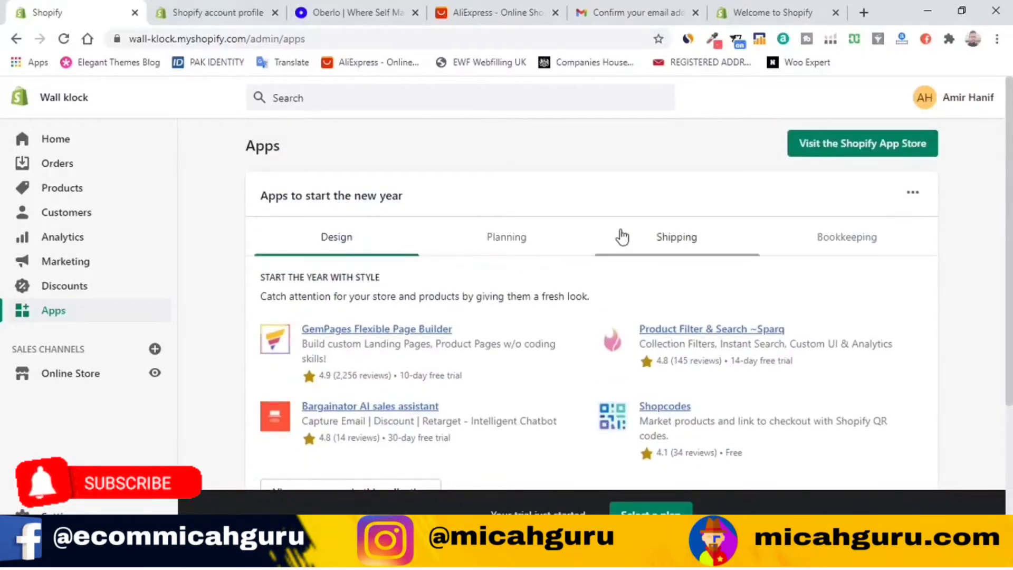
{"action": "scroll", "coordinate": [486, 241], "scroll_direction": "down", "scroll_amount": 3}
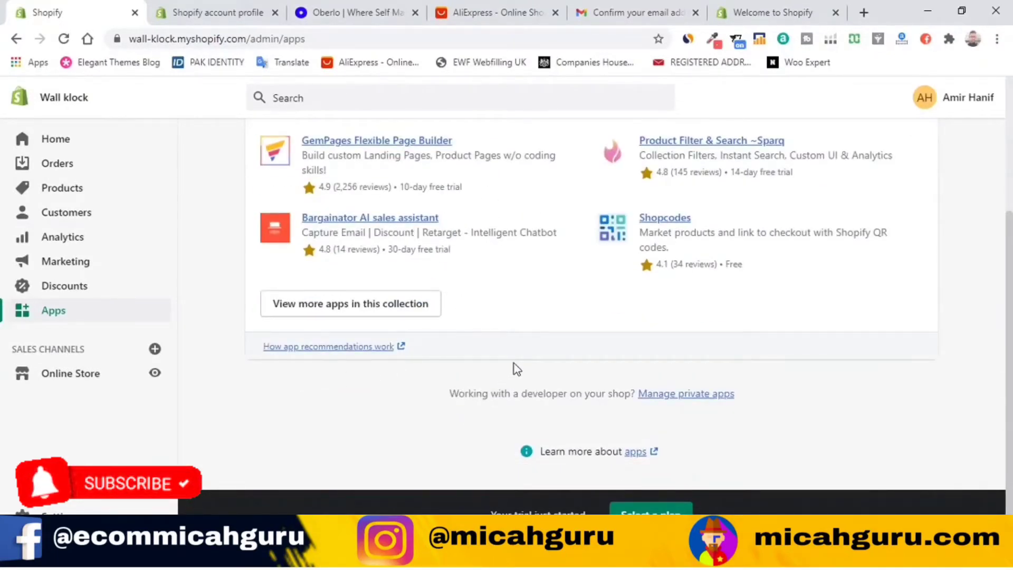
{"action": "scroll", "coordinate": [514, 367], "scroll_direction": "up", "scroll_amount": 1}
{"action": "scroll", "coordinate": [516, 367], "scroll_direction": "down", "scroll_amount": 1}
Step: Open the full app collection and close the stray Shopify account profile tab
{"action": "left_click", "coordinate": [337, 315]}
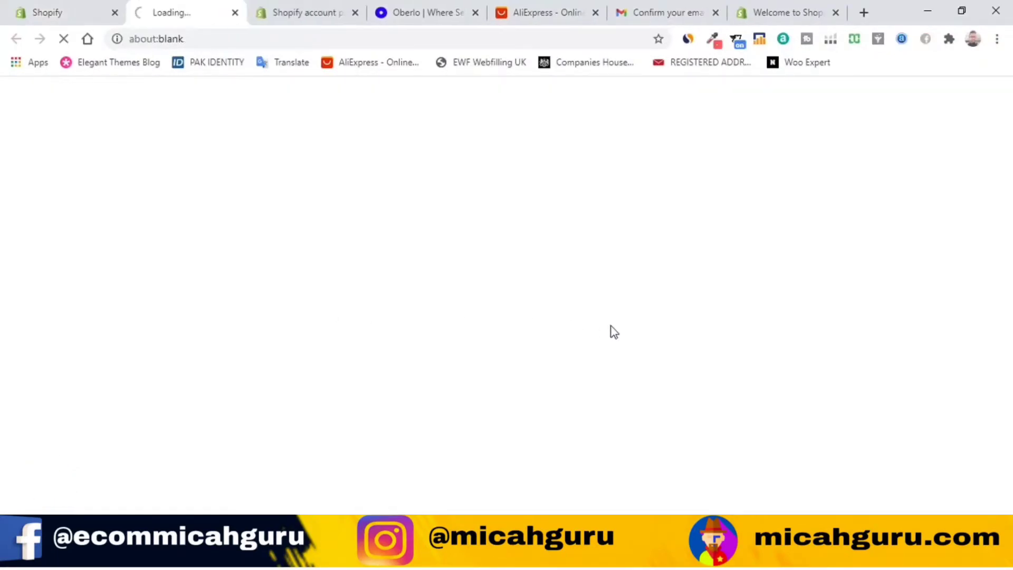
{"action": "left_click", "coordinate": [310, 10]}
{"action": "left_click", "coordinate": [355, 12]}
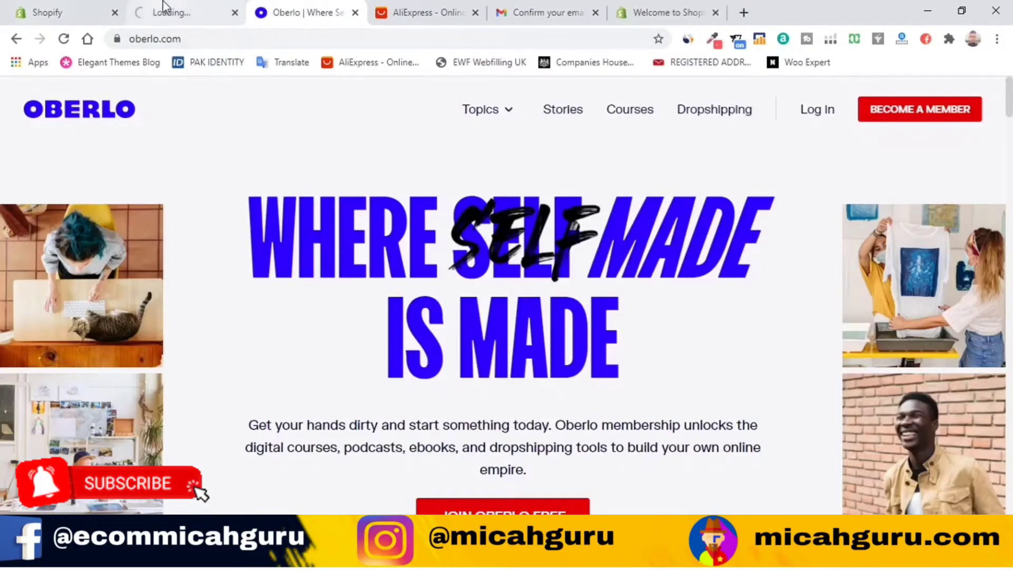
{"action": "left_click", "coordinate": [170, 11]}
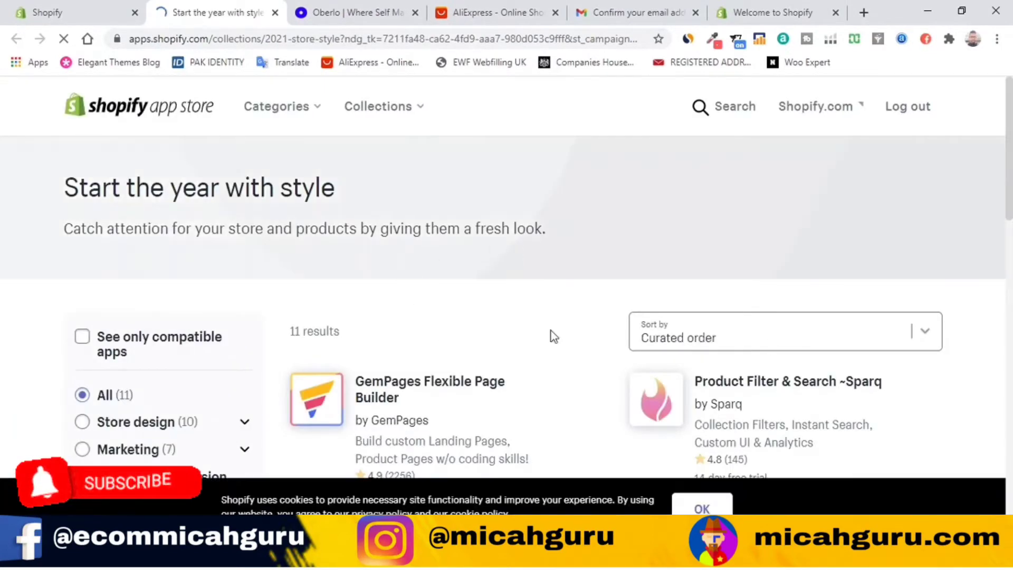
{"action": "scroll", "coordinate": [675, 316], "scroll_direction": "down", "scroll_amount": 1}
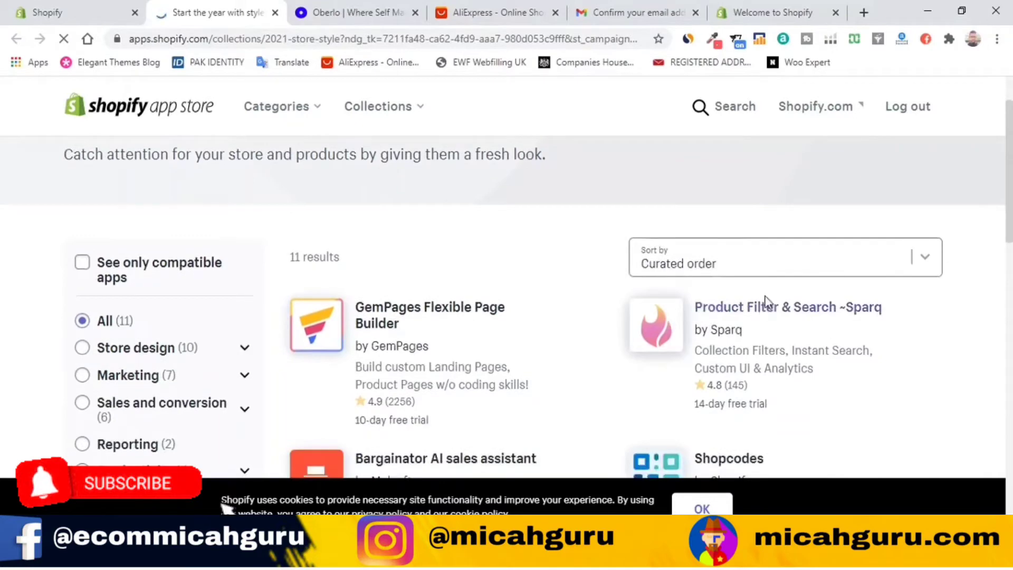
Step: Search the Shopify App Store for 'oberlo'
{"action": "left_click", "coordinate": [718, 106]}
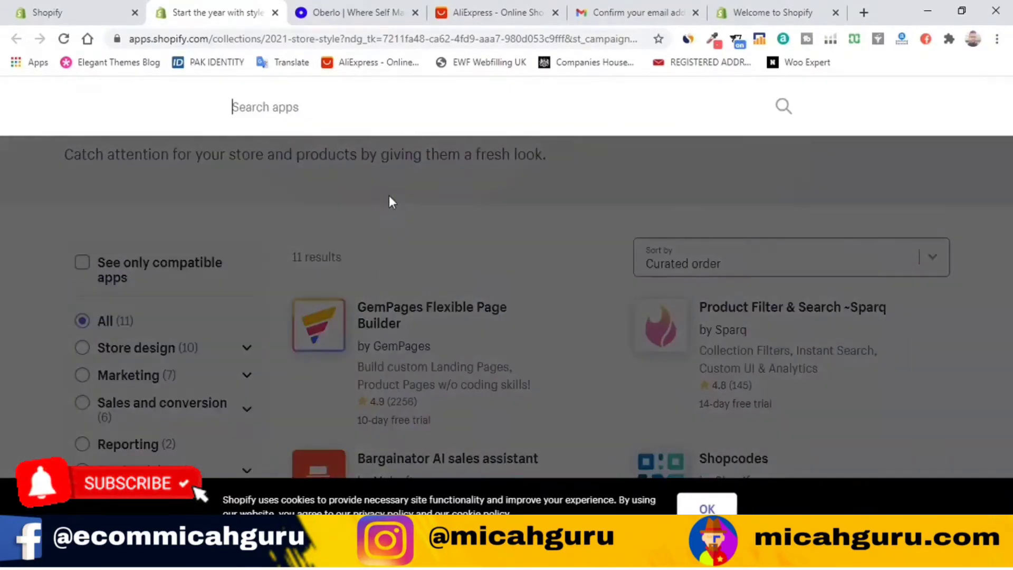
{"action": "type", "text": "oberlo"}
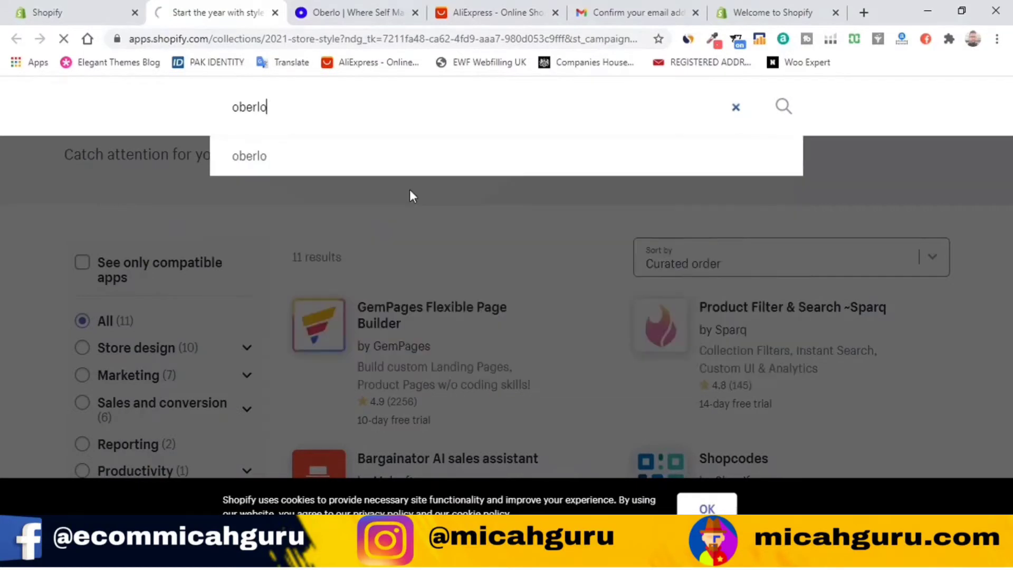
{"action": "key", "text": "Return"}
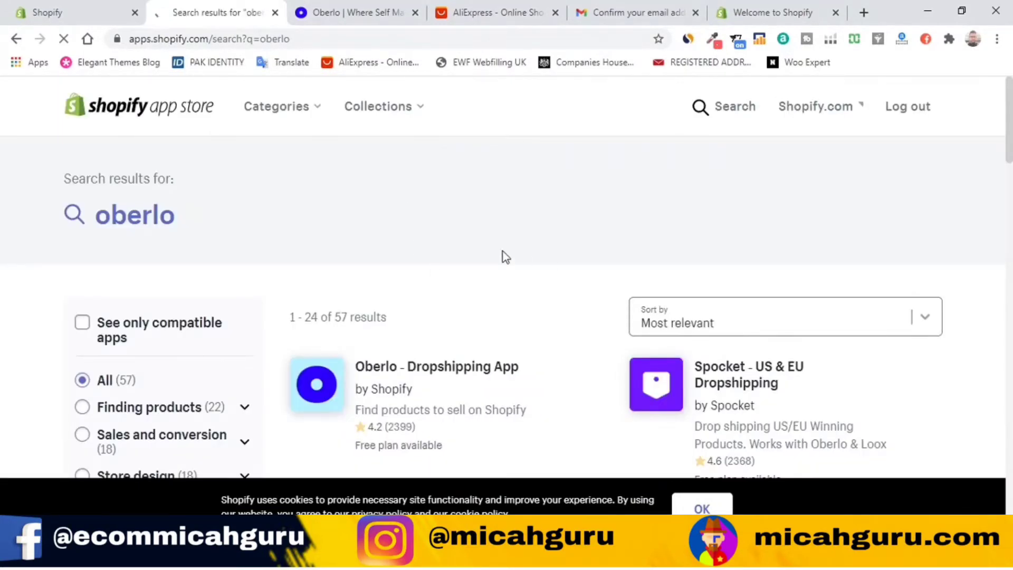
{"action": "scroll", "coordinate": [502, 251], "scroll_direction": "down", "scroll_amount": 3}
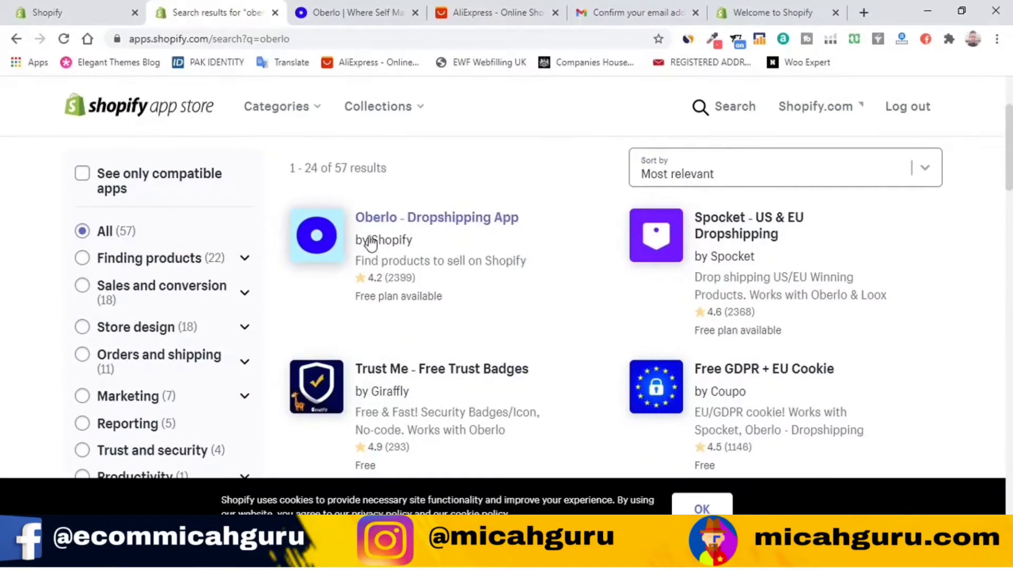
Step: Open the Oberlo - Dropshipping App listing and sign up for a free account with the store's email and password
{"action": "left_click", "coordinate": [424, 217]}
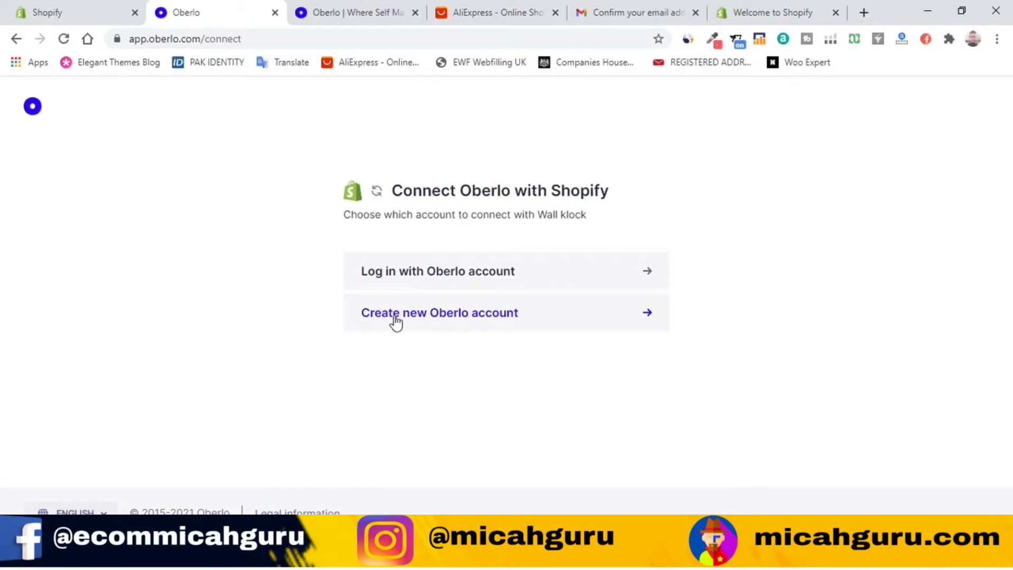
{"action": "left_click", "coordinate": [617, 319]}
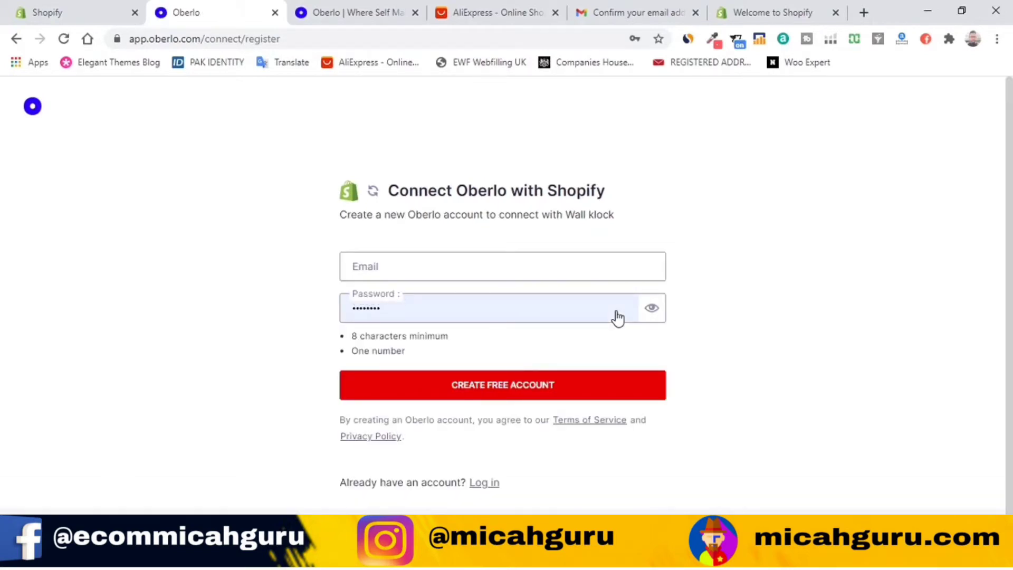
{"action": "left_click", "coordinate": [469, 267]}
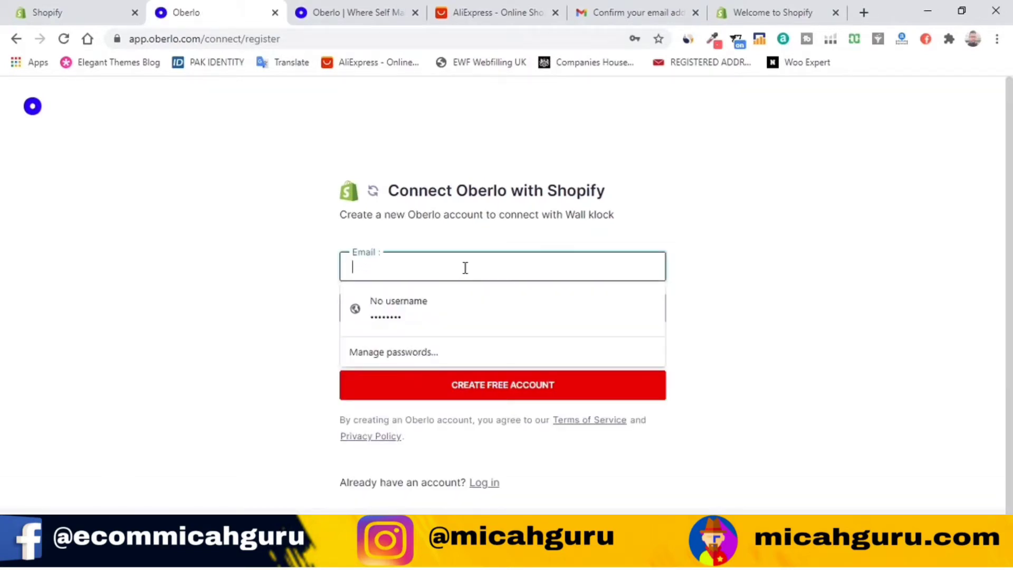
{"action": "type", "text": "Wall"}
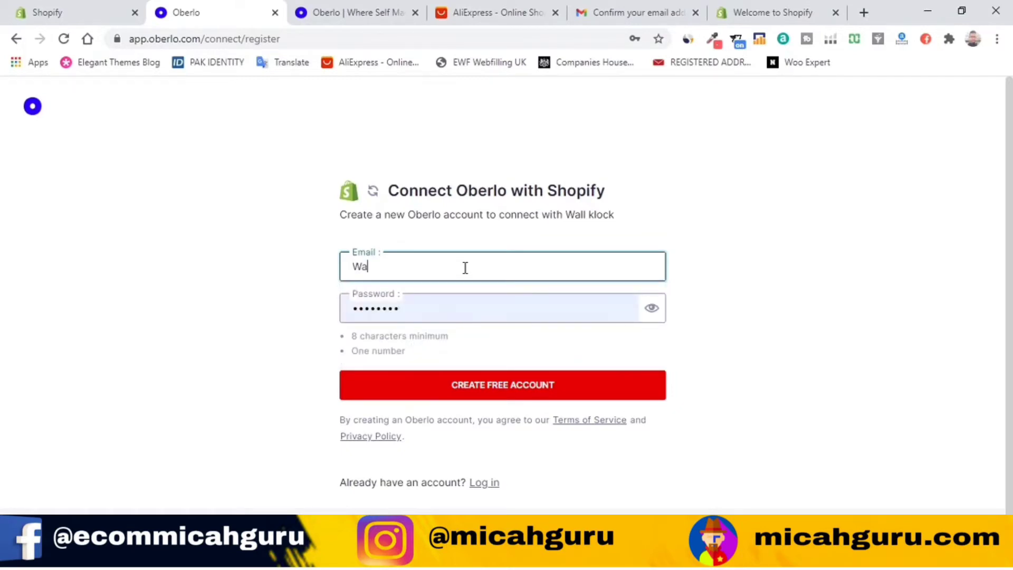
{"action": "type", "text": "klock"}
{"action": "double_click", "coordinate": [457, 257]}
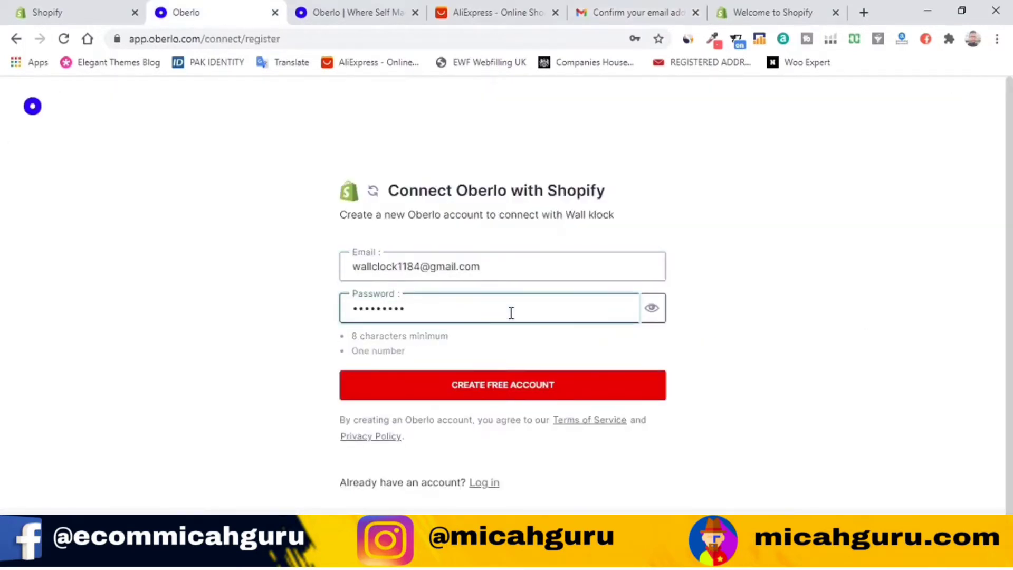
{"action": "left_click", "coordinate": [588, 381]}
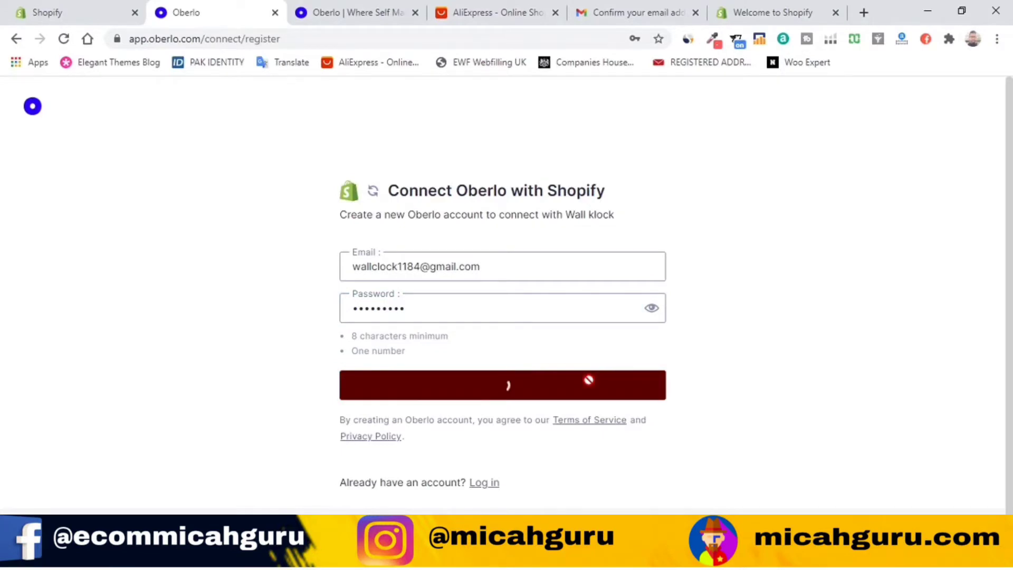
Step: Save the new account password in the browser and dismiss the compromised-passwords warning
{"action": "left_click", "coordinate": [595, 289]}
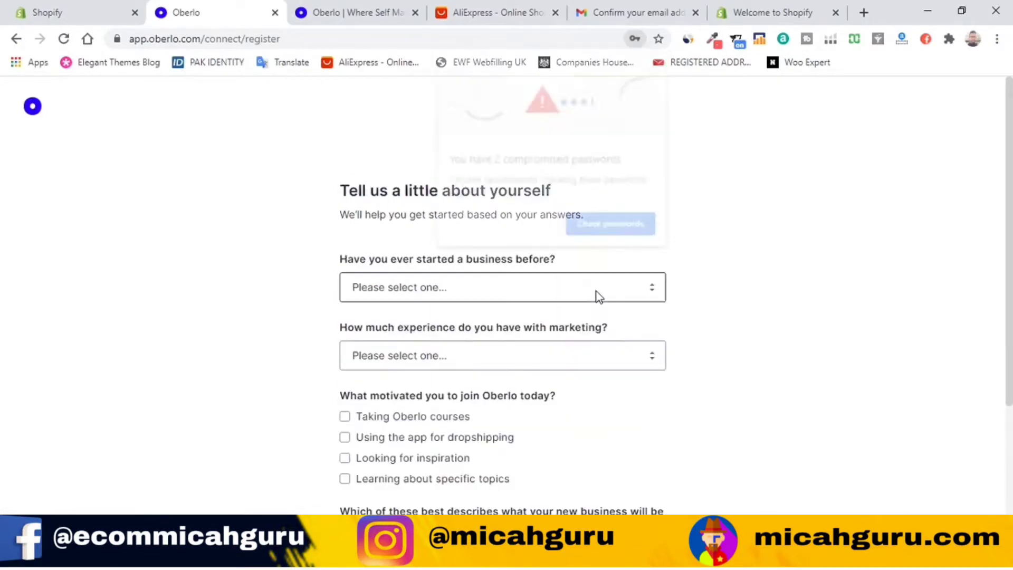
{"action": "left_click", "coordinate": [658, 59]}
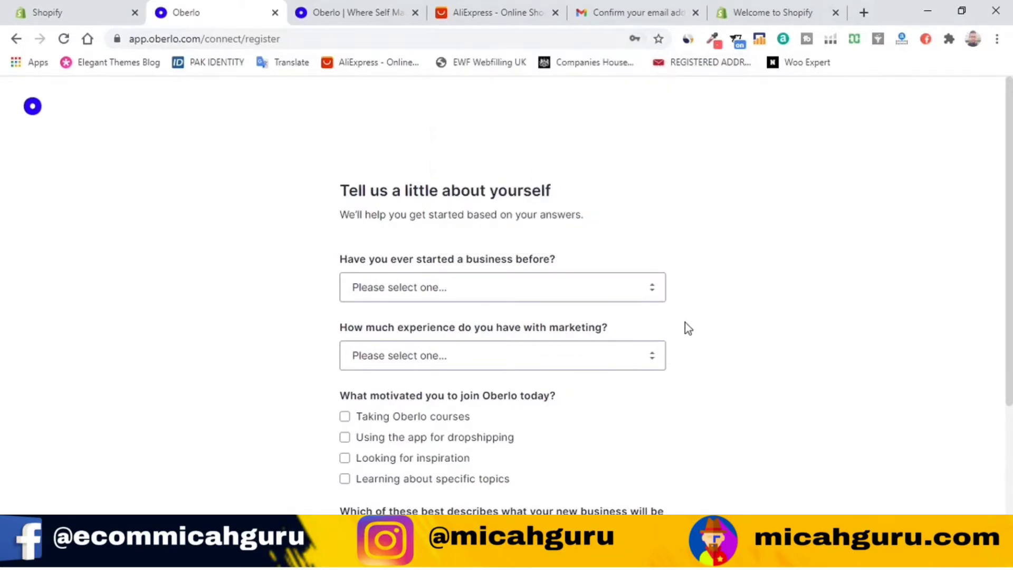
{"action": "scroll", "coordinate": [308, 413], "scroll_direction": "down", "scroll_amount": 2}
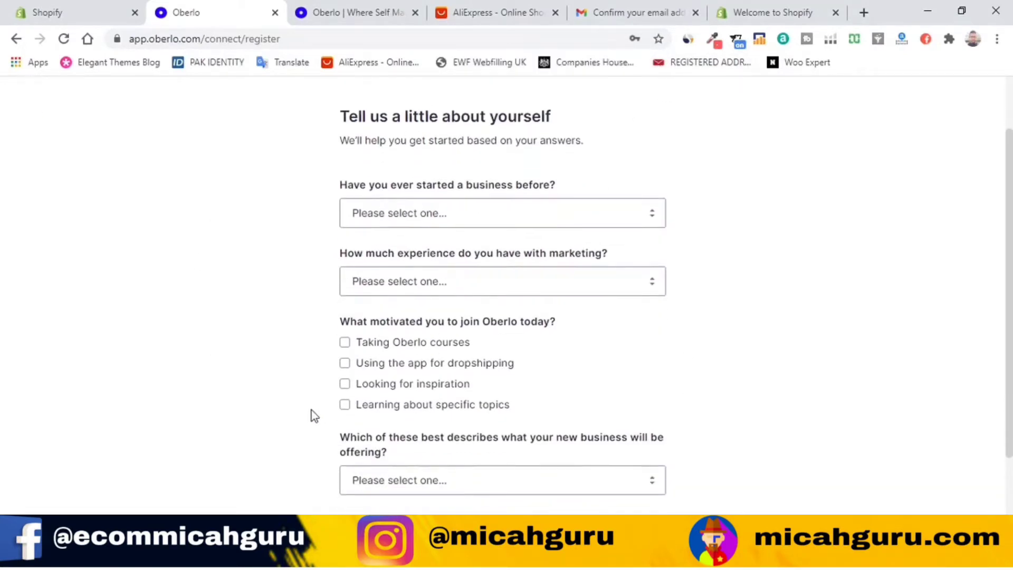
{"action": "scroll", "coordinate": [531, 438], "scroll_direction": "up", "scroll_amount": 2}
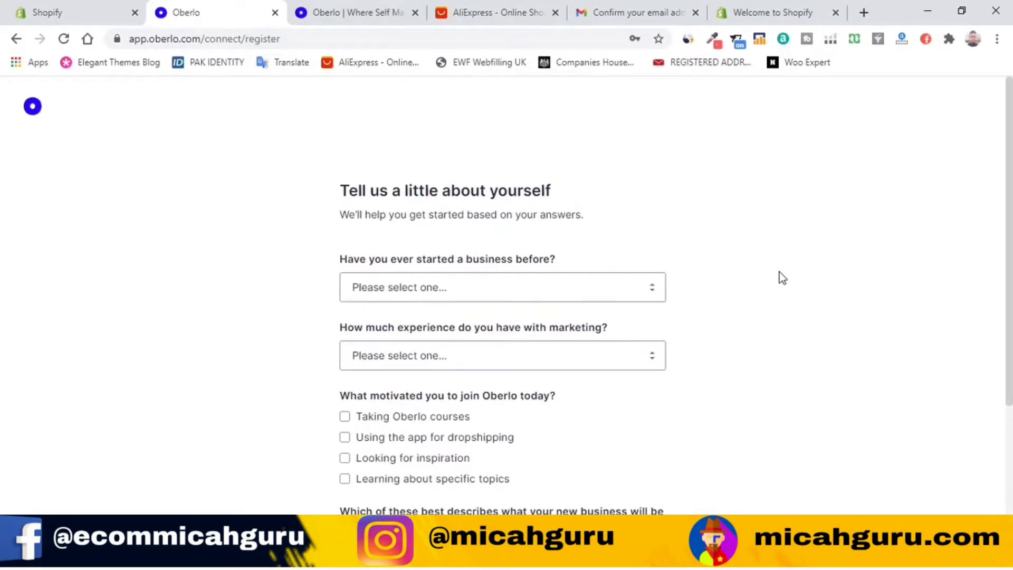
{"action": "scroll", "coordinate": [580, 253], "scroll_direction": "down", "scroll_amount": 4}
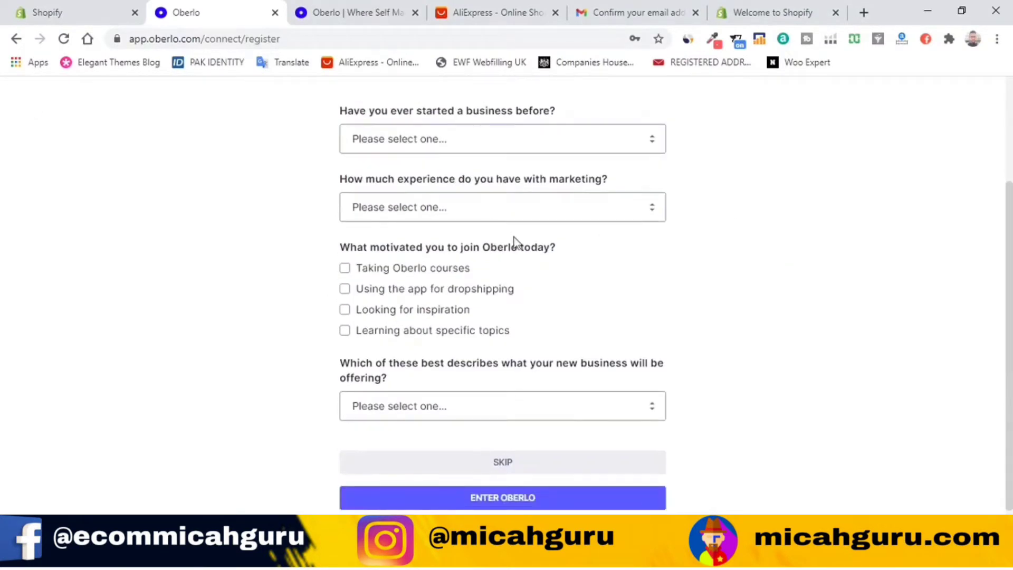
Step: Answer 'No, this is my first time' for starting a business and 'Beginner' for marketing experience
{"action": "left_click", "coordinate": [570, 149]}
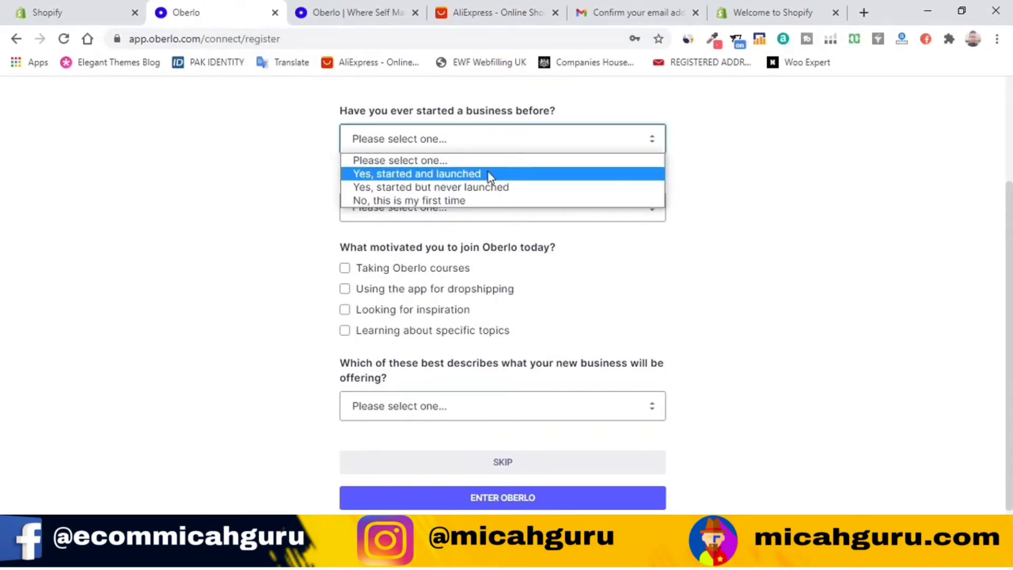
{"action": "left_click", "coordinate": [450, 202]}
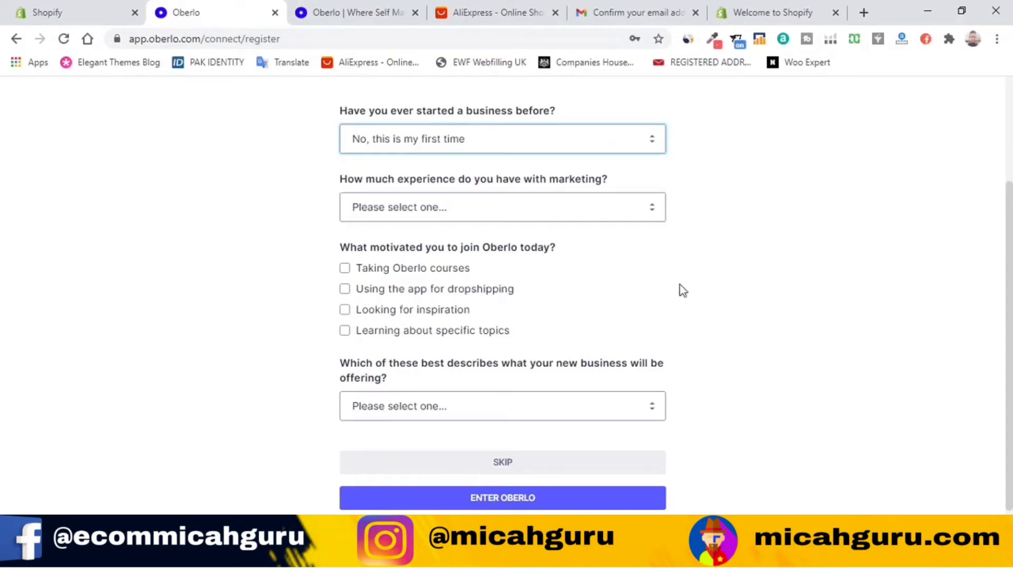
{"action": "scroll", "coordinate": [471, 287], "scroll_direction": "up", "scroll_amount": 2}
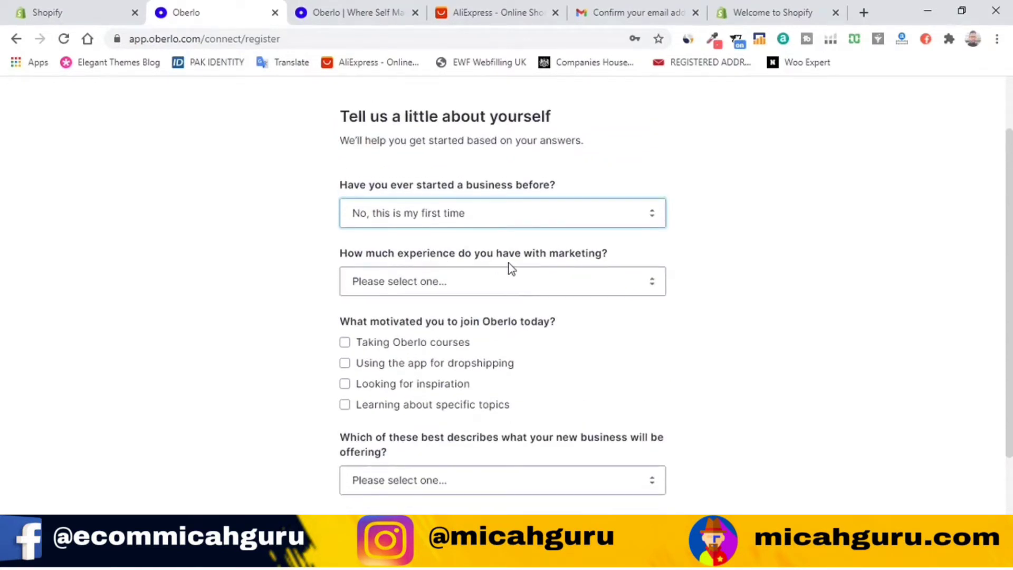
{"action": "scroll", "coordinate": [707, 279], "scroll_direction": "down", "scroll_amount": 2}
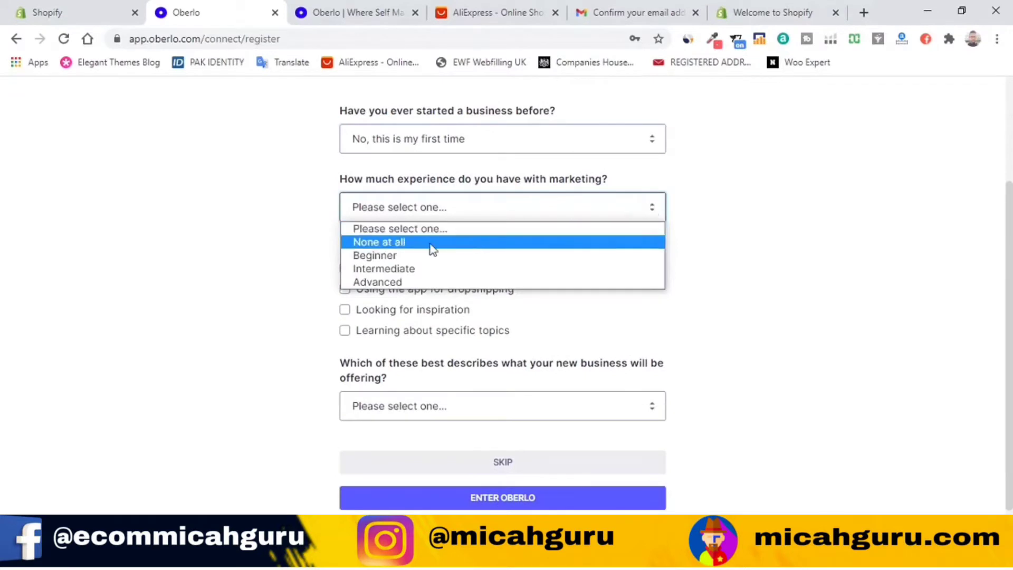
{"action": "left_click", "coordinate": [403, 255]}
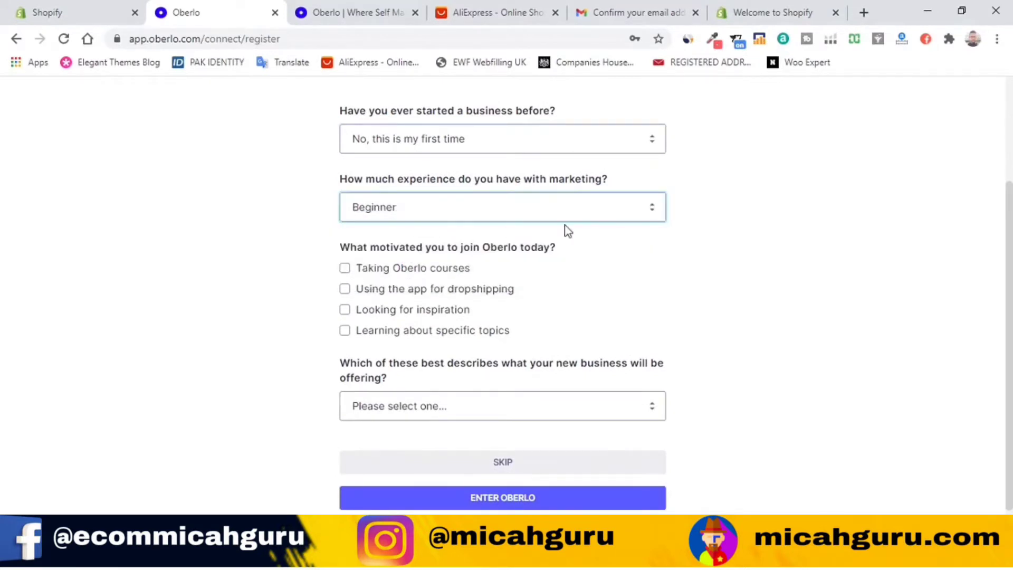
Step: Choose 'Using the app for dropshipping' and 'Products I dropship', then enter Oberlo
{"action": "scroll", "coordinate": [726, 260], "scroll_direction": "down", "scroll_amount": 1}
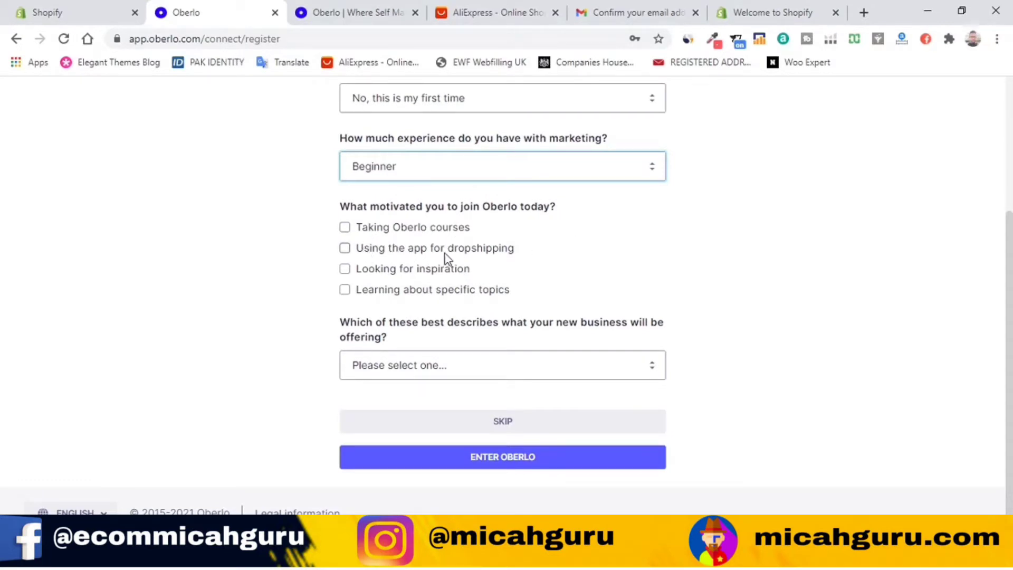
{"action": "left_click", "coordinate": [481, 254]}
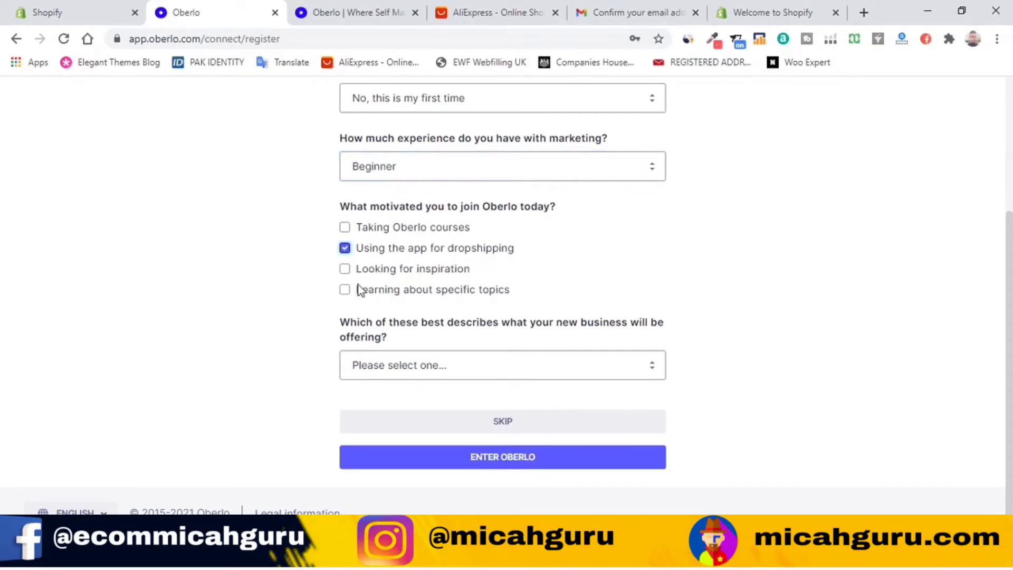
{"action": "left_click", "coordinate": [627, 356]}
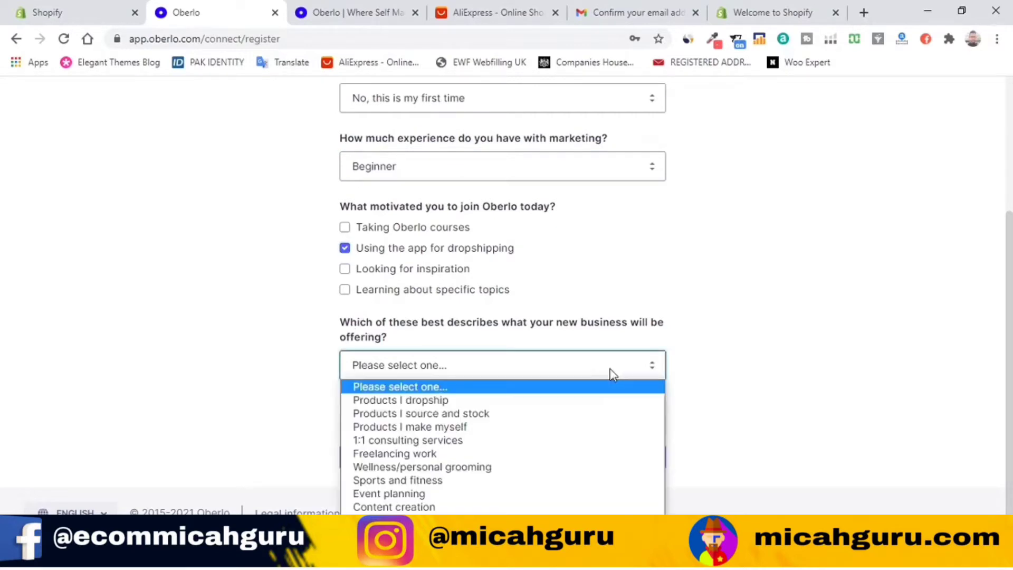
{"action": "left_click", "coordinate": [606, 363]}
{"action": "left_click", "coordinate": [652, 369]}
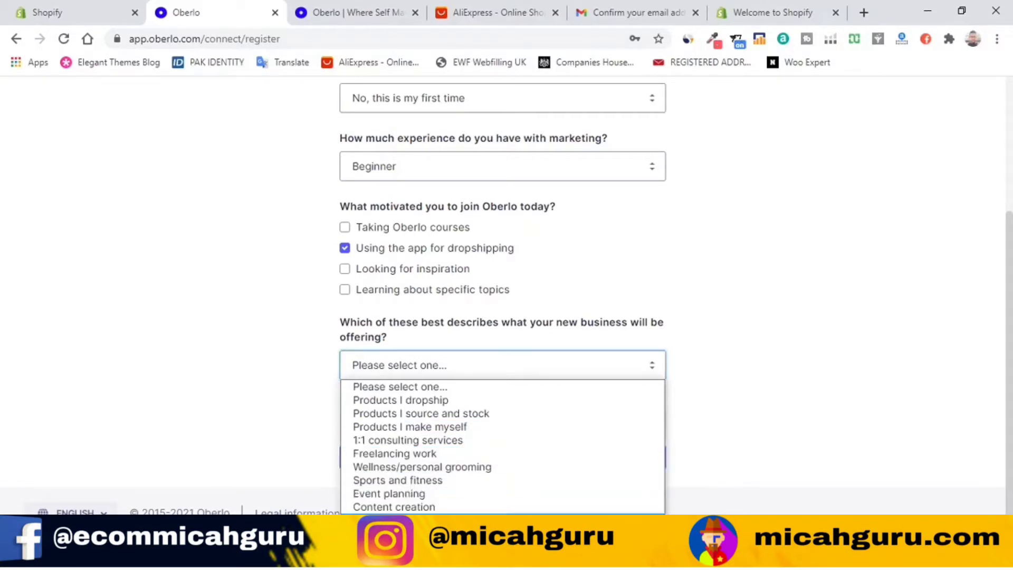
{"action": "left_click", "coordinate": [423, 401]}
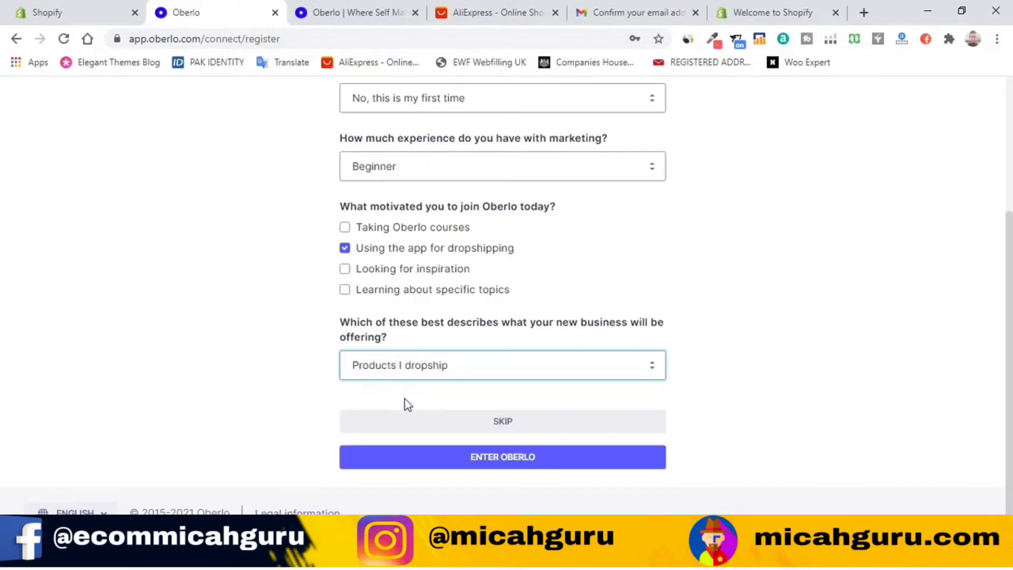
{"action": "left_click", "coordinate": [591, 459]}
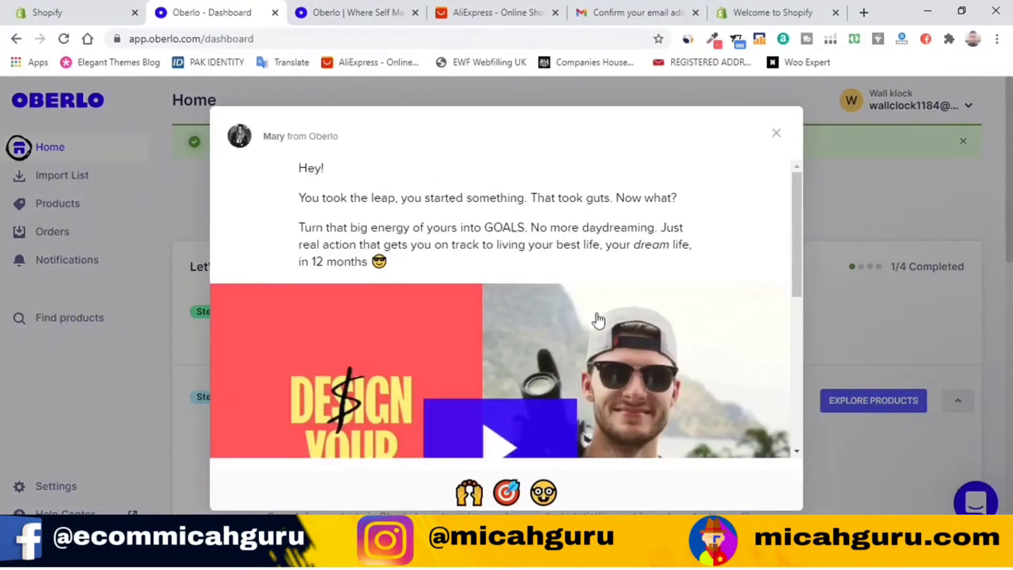
Step: Close Oberlo's welcome message and look over the dashboard
{"action": "scroll", "coordinate": [596, 319], "scroll_direction": "down", "scroll_amount": 5}
{"action": "scroll", "coordinate": [604, 323], "scroll_direction": "up", "scroll_amount": 5}
{"action": "left_click", "coordinate": [777, 133]}
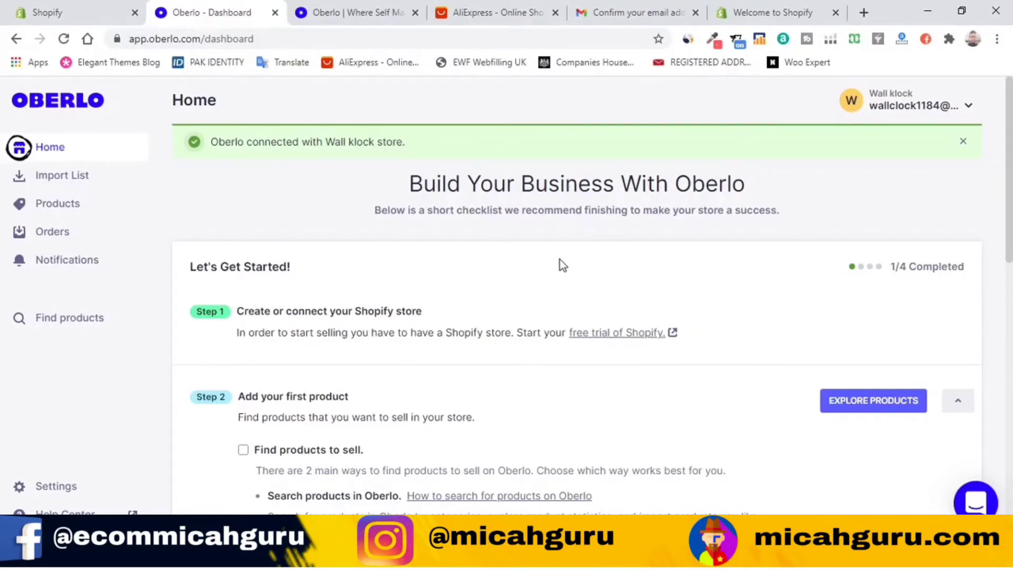
{"action": "scroll", "coordinate": [527, 322], "scroll_direction": "down", "scroll_amount": 3}
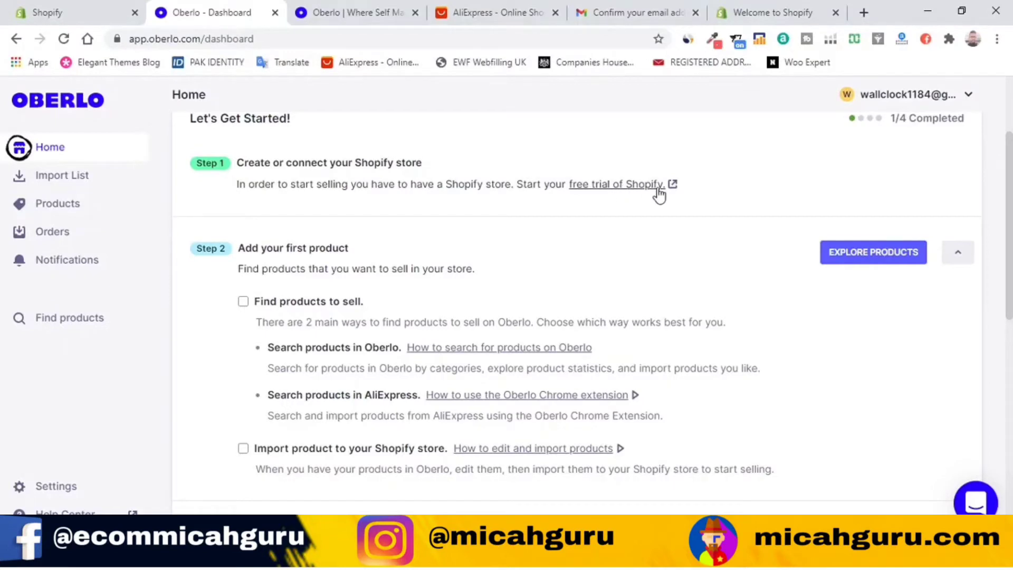
{"action": "scroll", "coordinate": [371, 287], "scroll_direction": "up", "scroll_amount": 2}
{"action": "scroll", "coordinate": [696, 258], "scroll_direction": "down", "scroll_amount": 3}
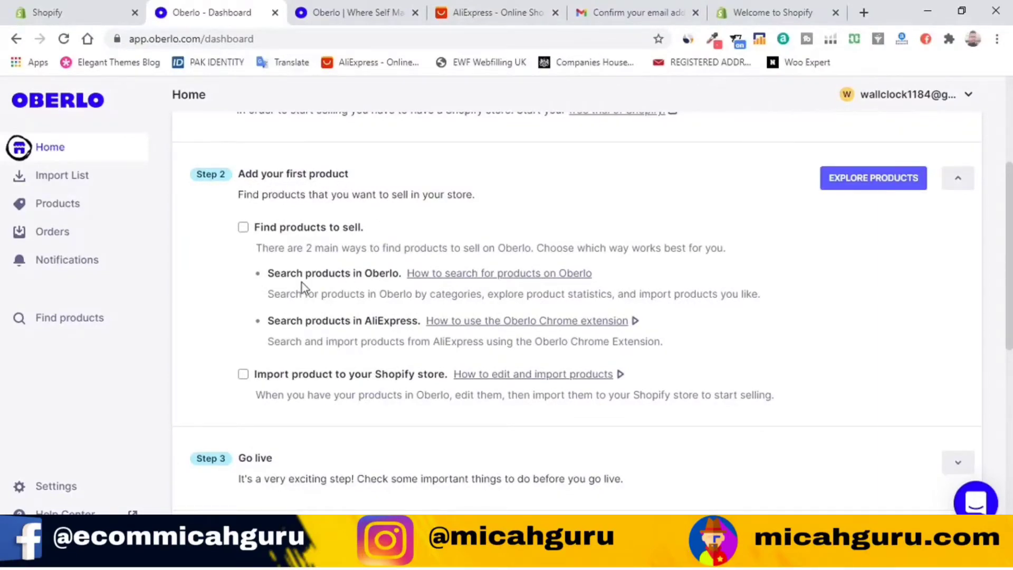
{"action": "scroll", "coordinate": [285, 277], "scroll_direction": "down", "scroll_amount": 3}
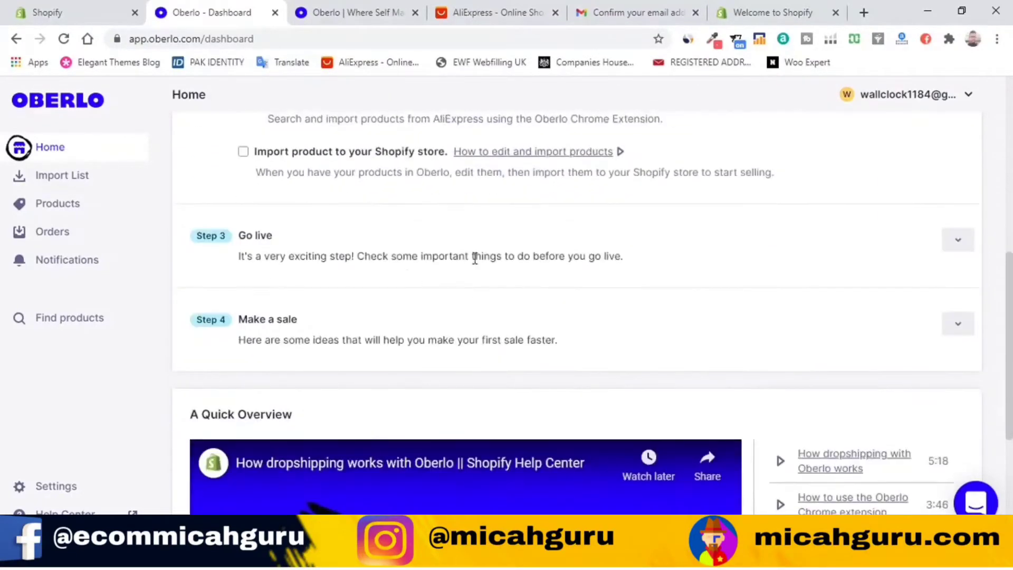
{"action": "scroll", "coordinate": [473, 255], "scroll_direction": "up", "scroll_amount": 3}
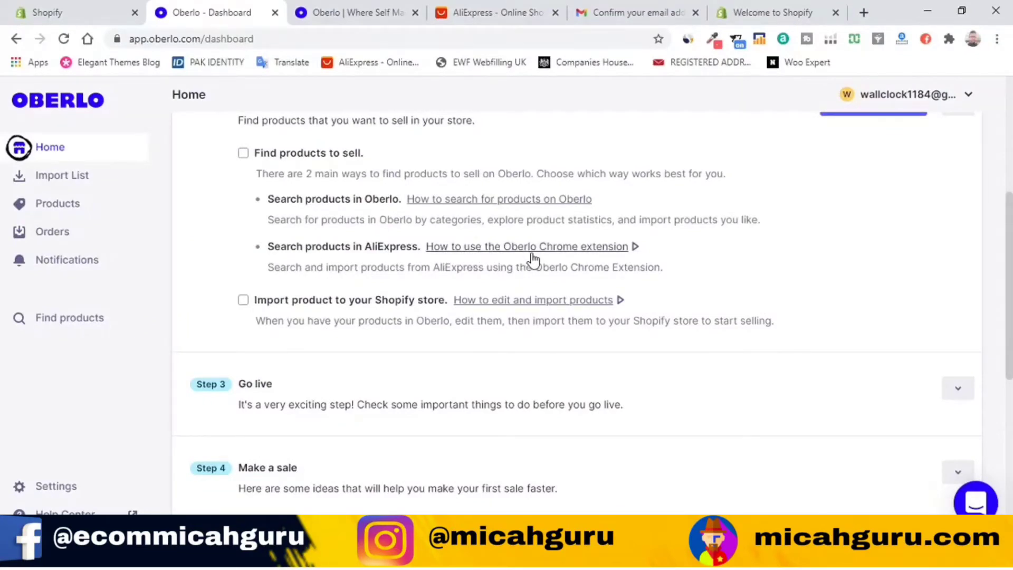
Step: Play and pause the Oberlo Chrome extension tutorial video, then open a new browser tab
{"action": "left_click", "coordinate": [632, 248]}
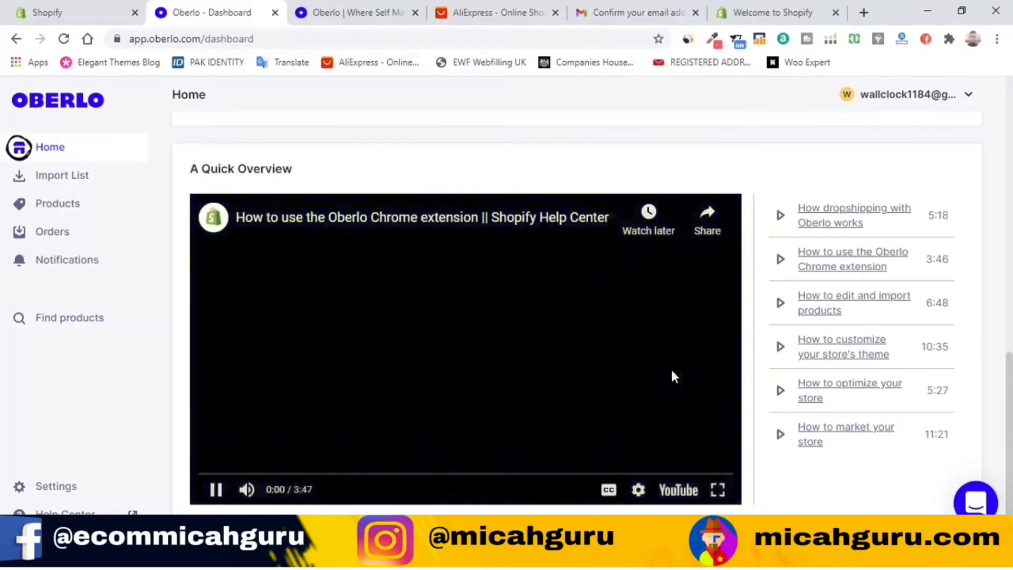
{"action": "left_click", "coordinate": [225, 492]}
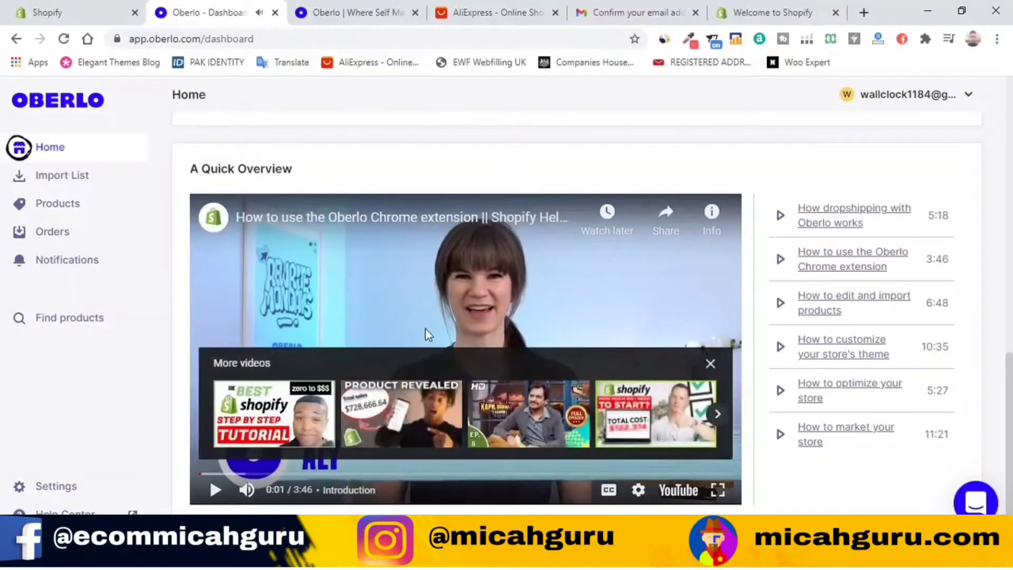
{"action": "left_click", "coordinate": [710, 363]}
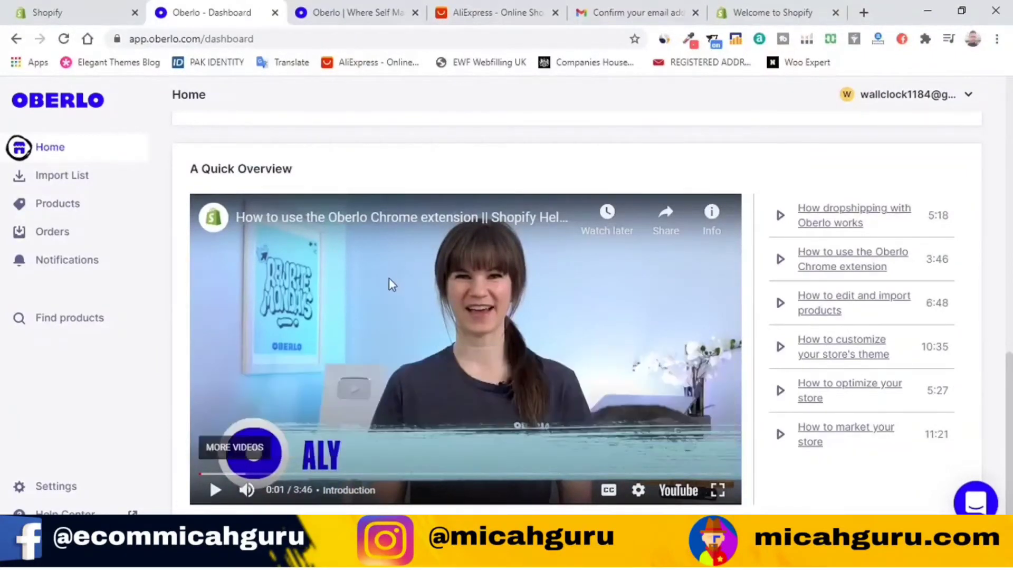
{"action": "left_click", "coordinate": [863, 14]}
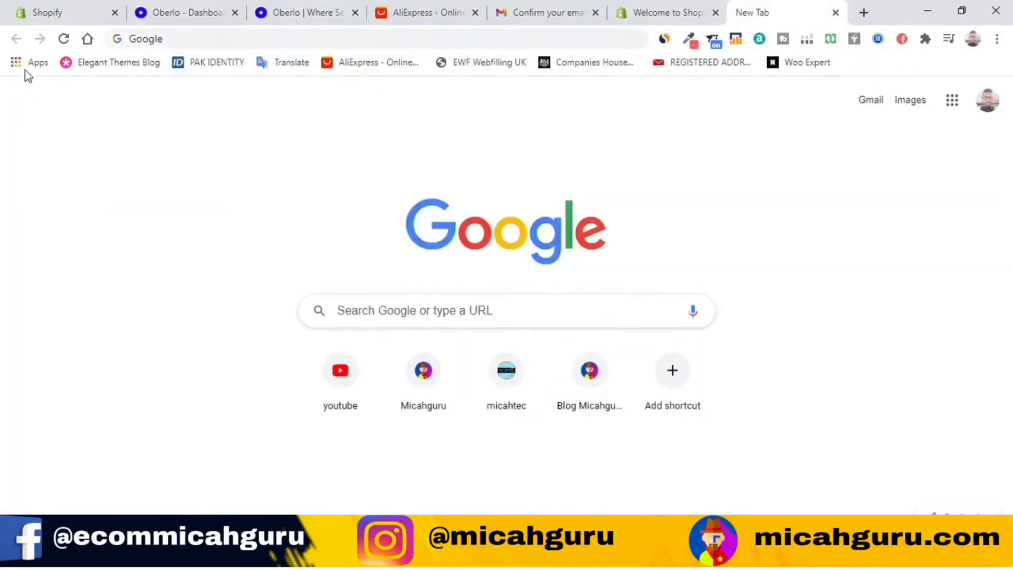
Step: Search the Chrome Web Store for 'Oberlo Exte' and install the Oberlo product importer extension
{"action": "left_click", "coordinate": [25, 59]}
{"action": "left_click", "coordinate": [156, 216]}
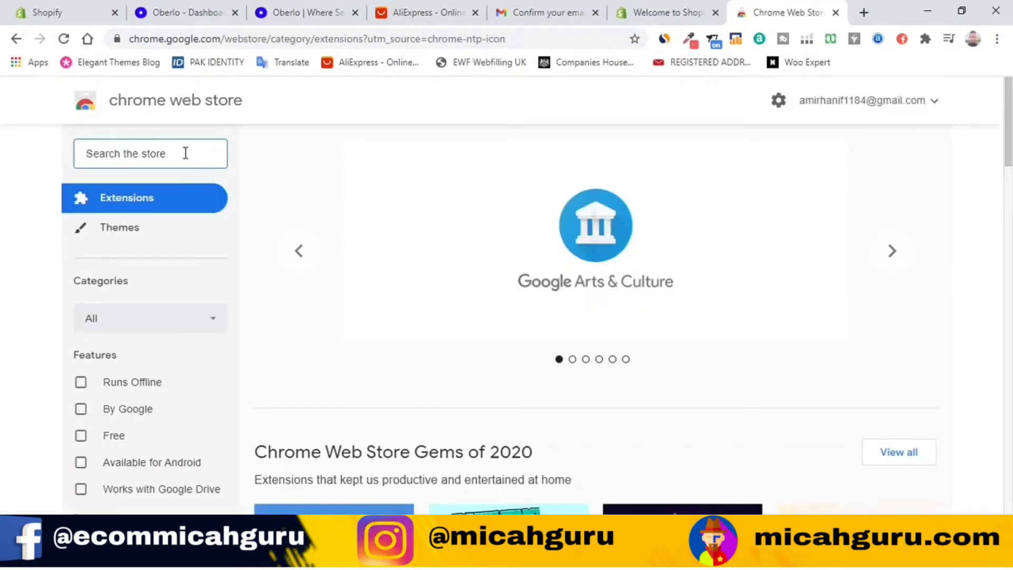
{"action": "type", "text": "A"}
{"action": "key", "text": "BackSpace"}
{"action": "type", "text": "Oberlo Exte"}
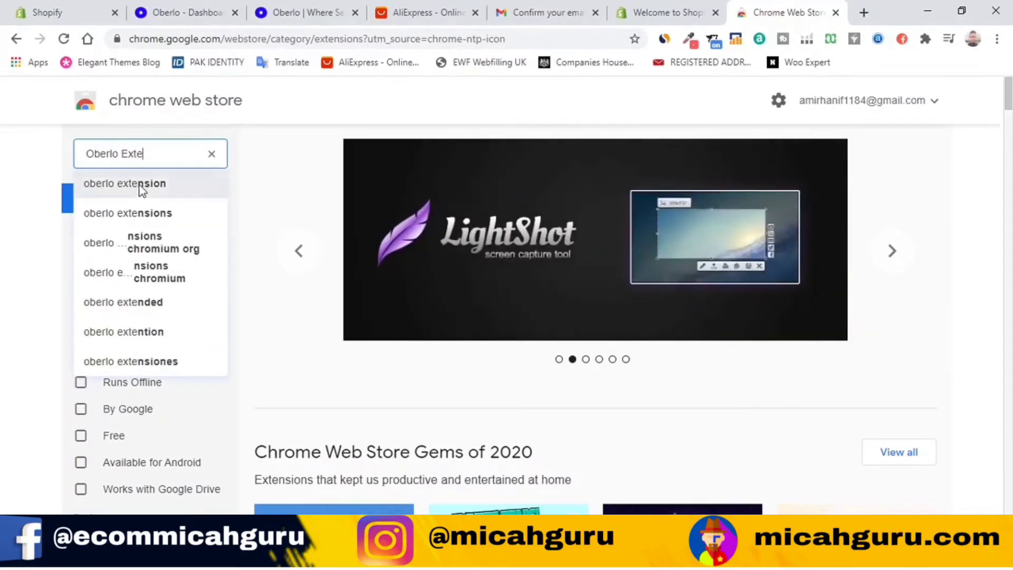
{"action": "left_click", "coordinate": [140, 186]}
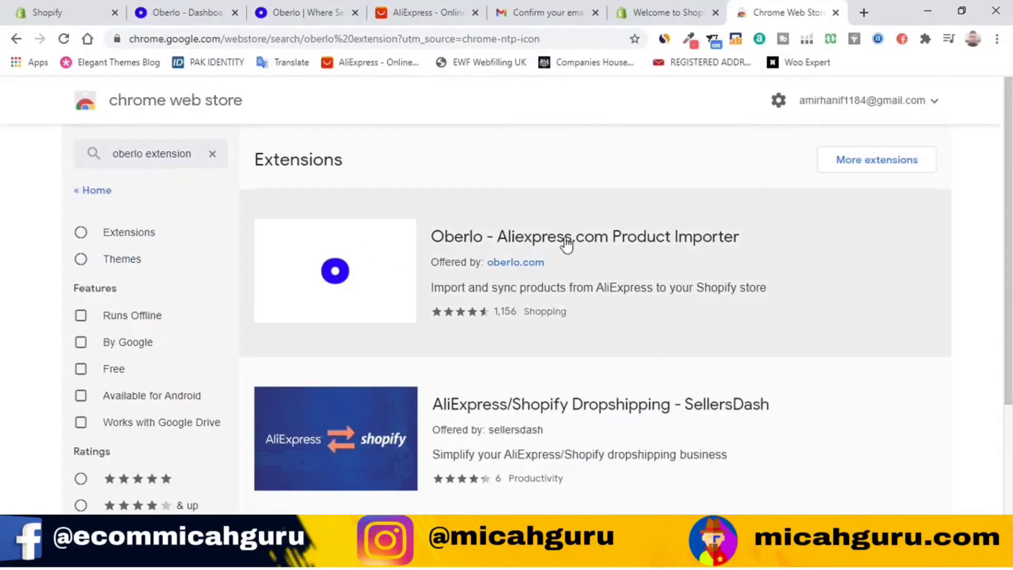
{"action": "left_click", "coordinate": [605, 246]}
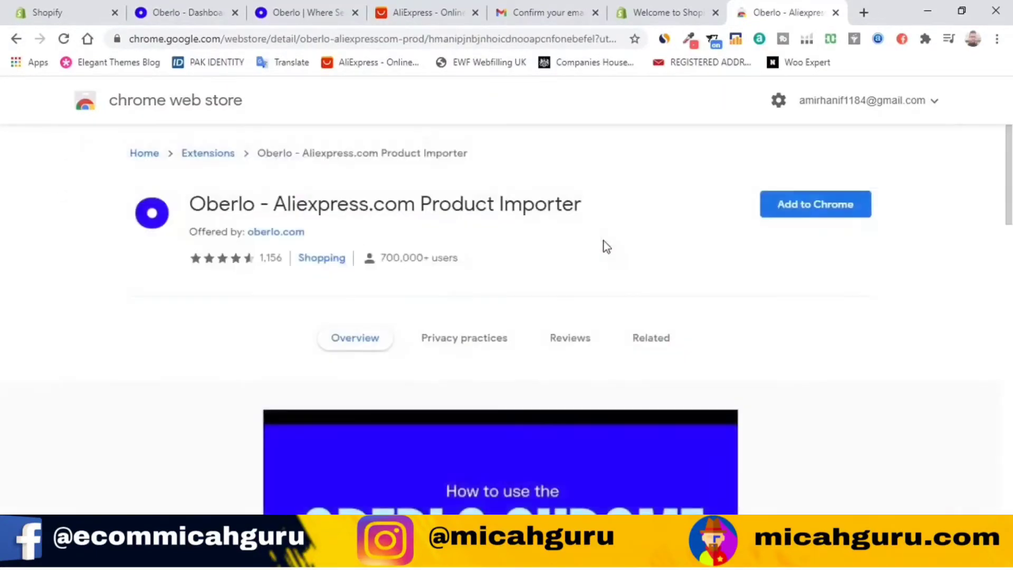
{"action": "left_click", "coordinate": [807, 204]}
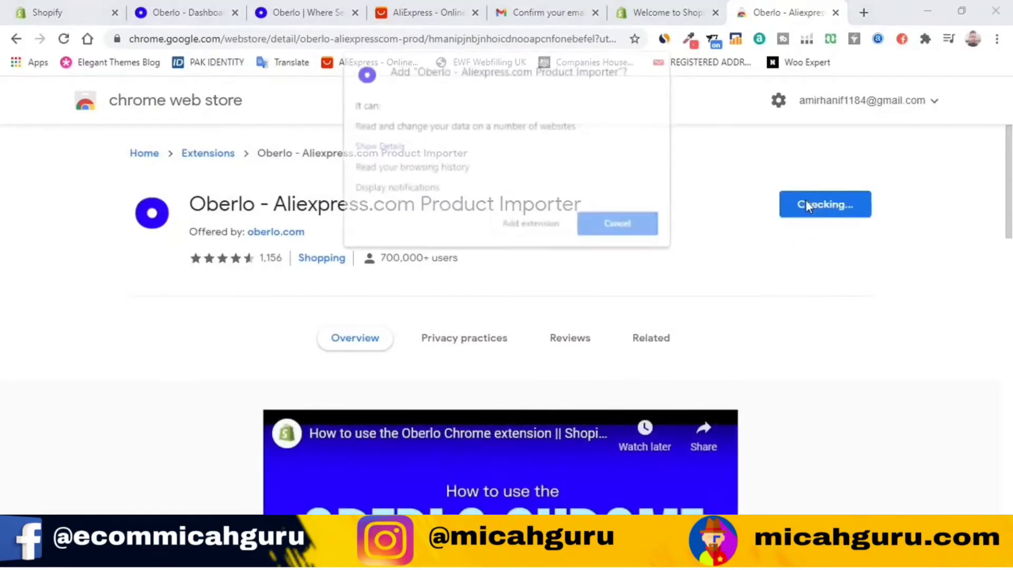
{"action": "left_click", "coordinate": [546, 236]}
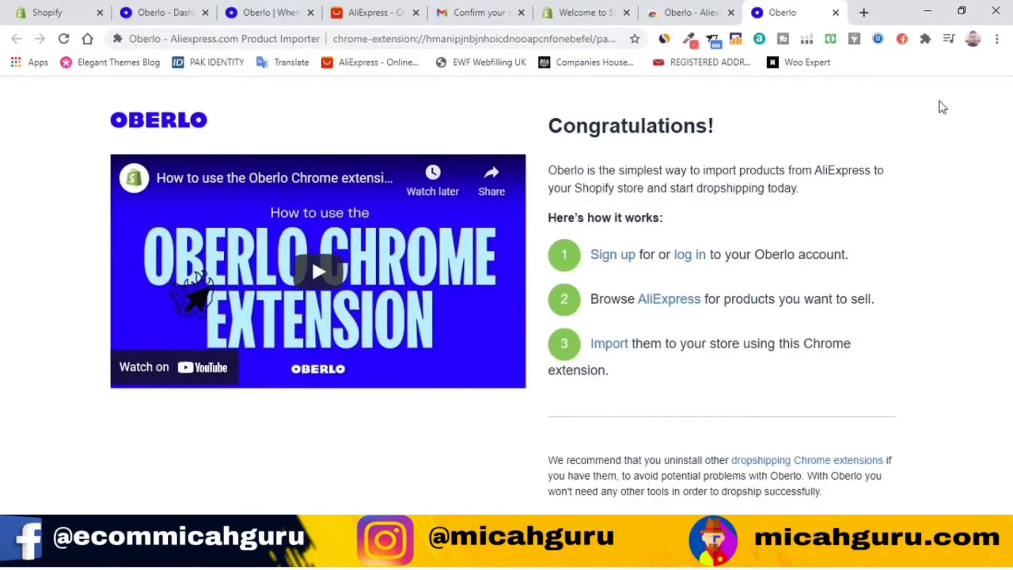
Step: Pin the Oberlo extension to the toolbar from the Extensions menu
{"action": "left_click", "coordinate": [924, 39]}
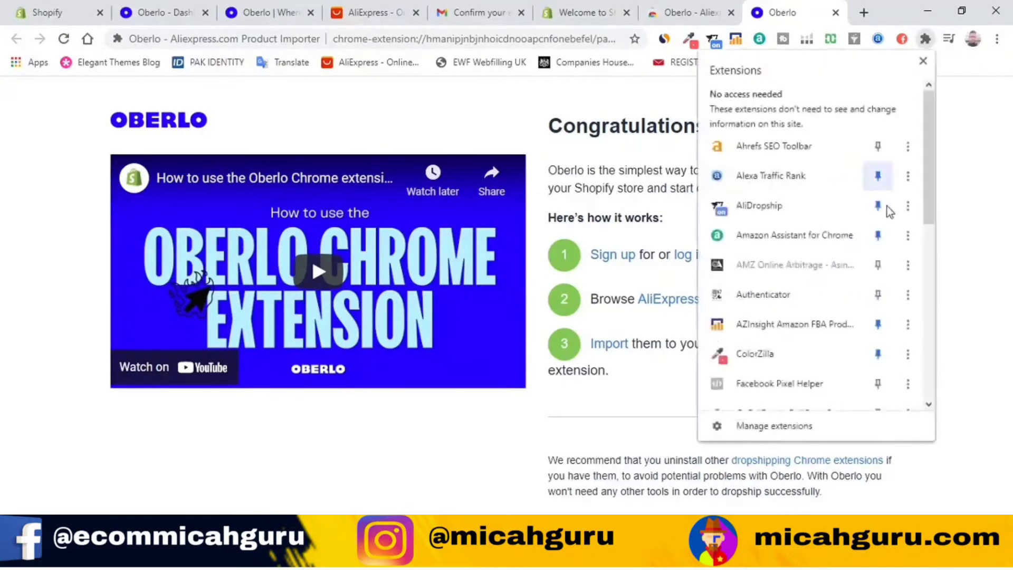
{"action": "scroll", "coordinate": [791, 271], "scroll_direction": "down", "scroll_amount": 2}
{"action": "scroll", "coordinate": [791, 263], "scroll_direction": "up", "scroll_amount": 2}
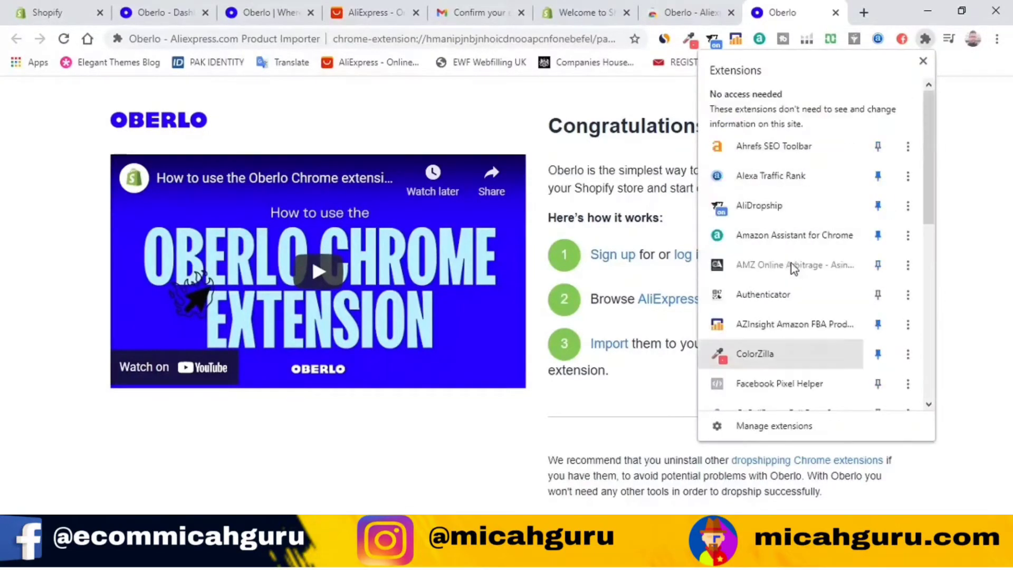
{"action": "scroll", "coordinate": [879, 186], "scroll_direction": "down", "scroll_amount": 5}
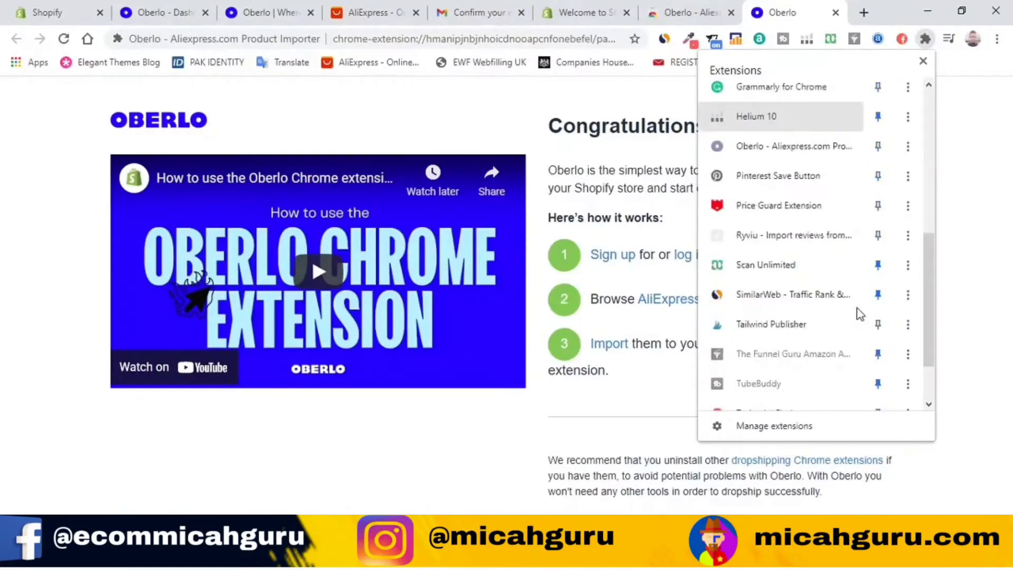
{"action": "scroll", "coordinate": [831, 289], "scroll_direction": "up", "scroll_amount": 2}
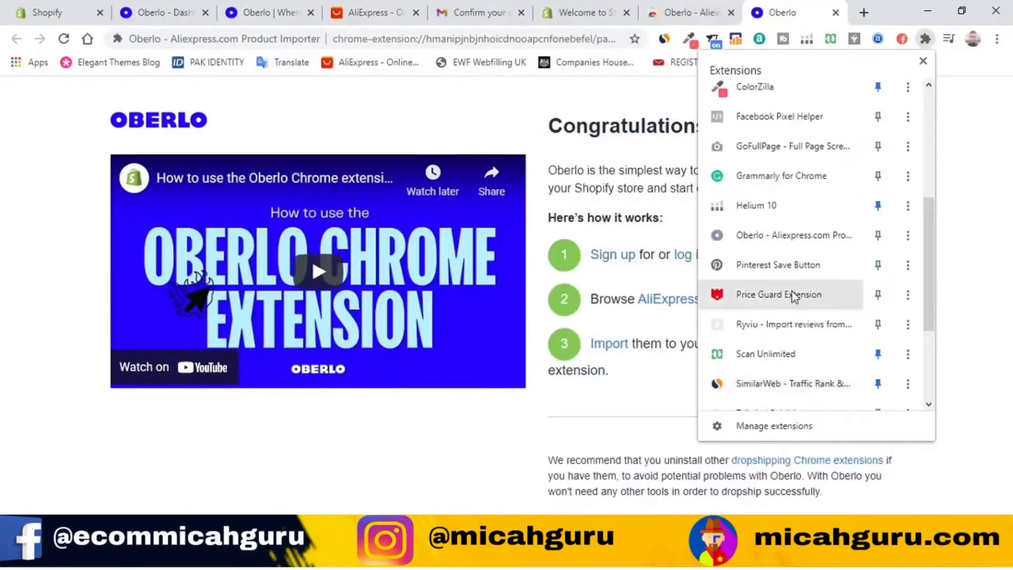
{"action": "left_click", "coordinate": [880, 236]}
{"action": "left_click", "coordinate": [958, 142]}
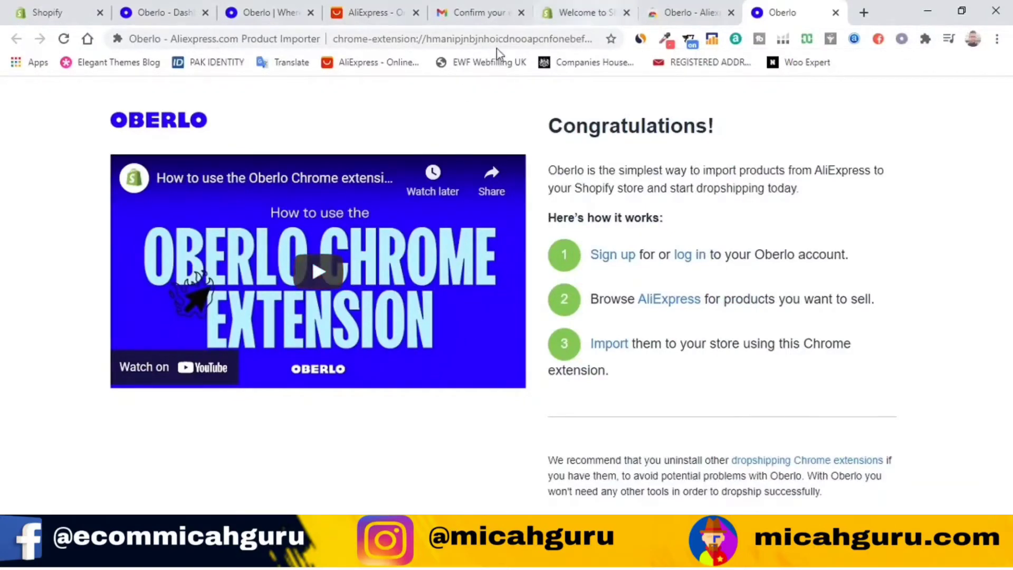
{"action": "left_click", "coordinate": [378, 8]}
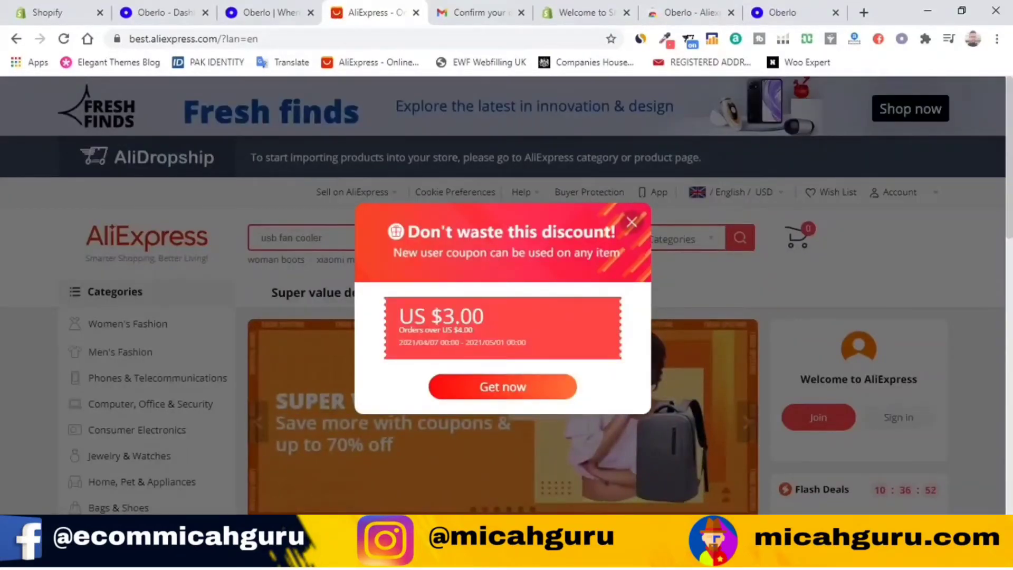
Step: Dismiss AliExpress's new-user coupon and open the Shell letter necklace product page
{"action": "left_click", "coordinate": [631, 223]}
{"action": "scroll", "coordinate": [771, 325], "scroll_direction": "down", "scroll_amount": 10}
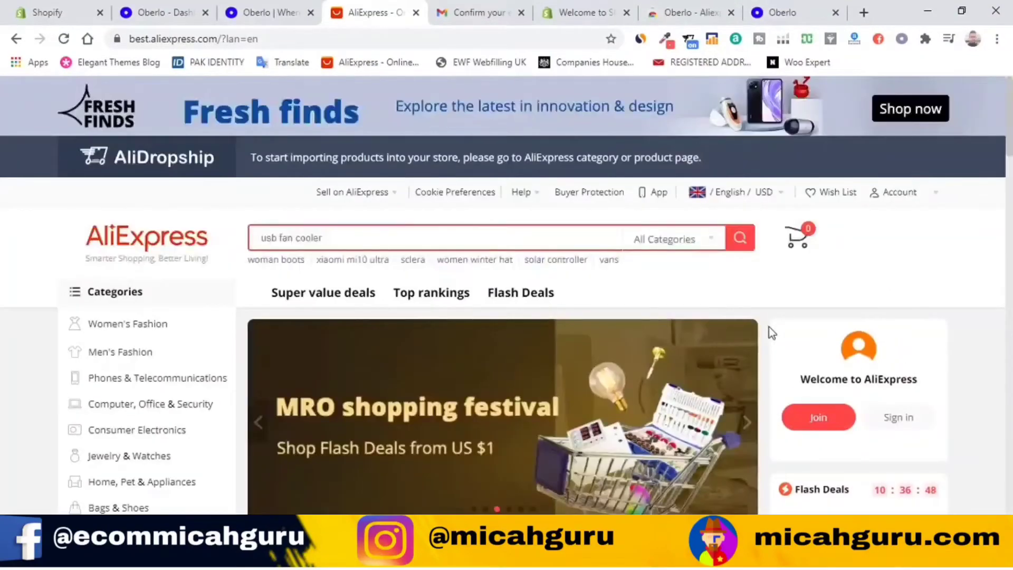
{"action": "scroll", "coordinate": [768, 332], "scroll_direction": "down", "scroll_amount": 15}
{"action": "left_click", "coordinate": [464, 391]}
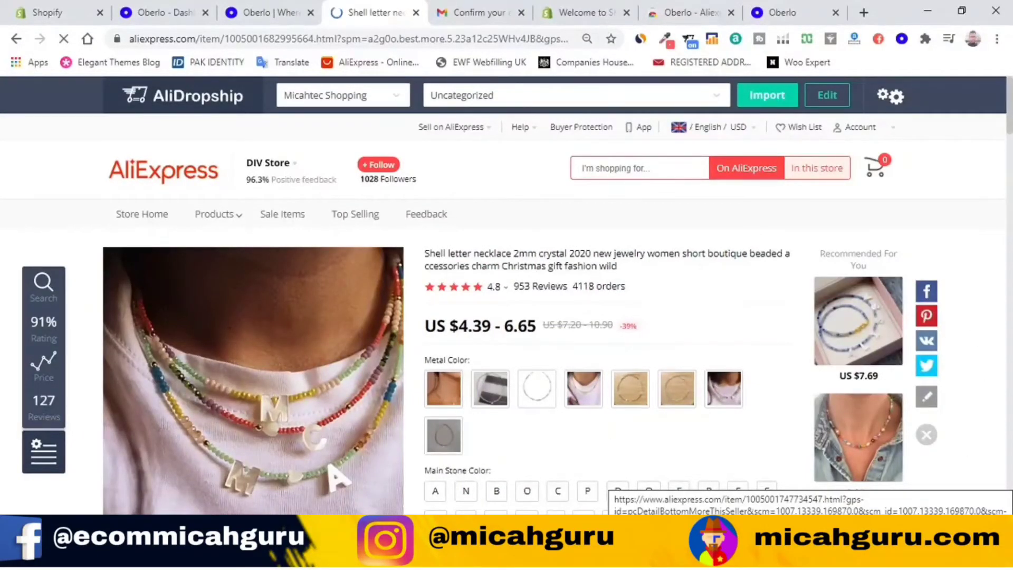
{"action": "scroll", "coordinate": [950, 201], "scroll_direction": "down", "scroll_amount": 4}
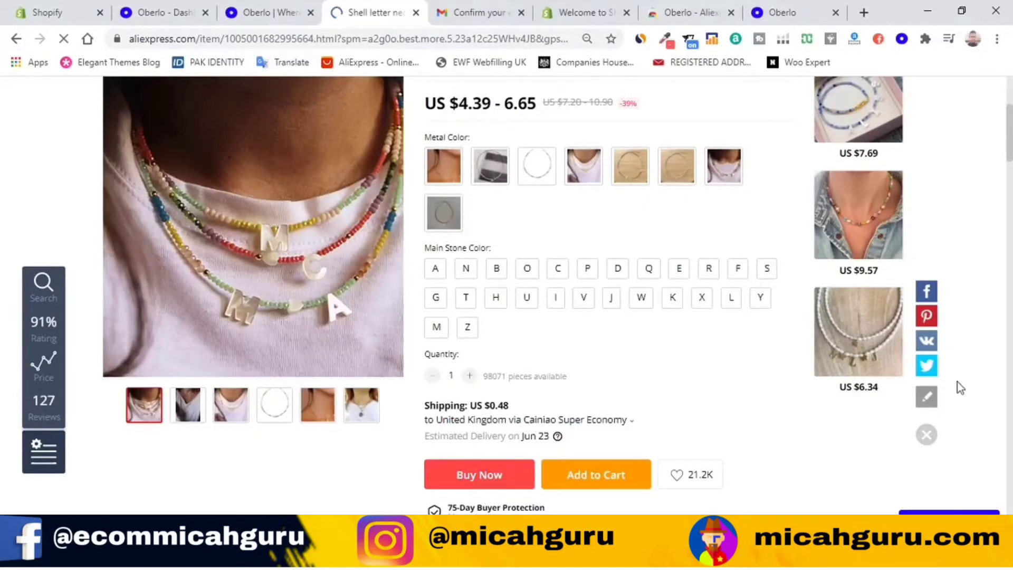
{"action": "scroll", "coordinate": [695, 366], "scroll_direction": "up", "scroll_amount": 5}
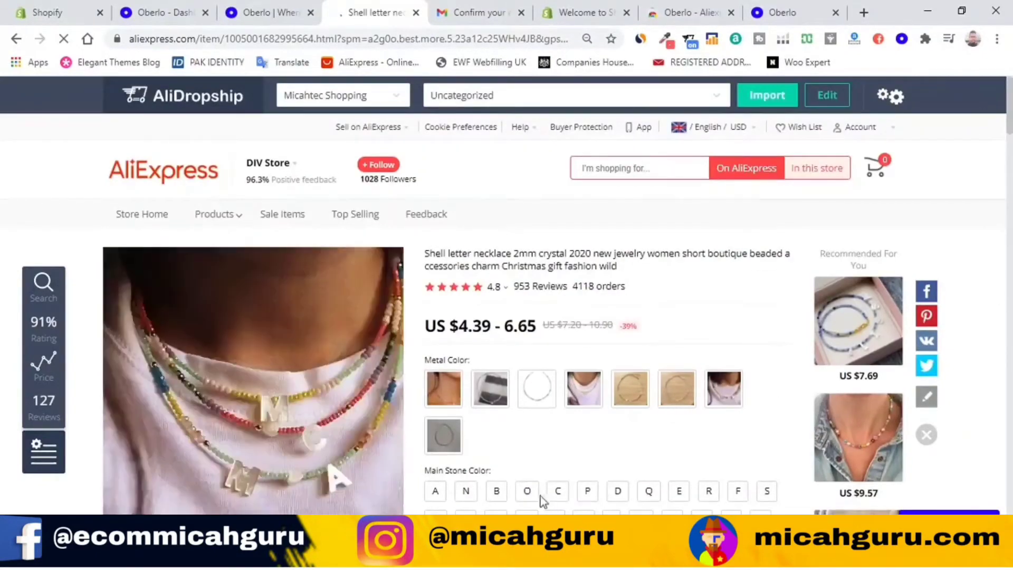
{"action": "mouse_move", "coordinate": [538, 558]}
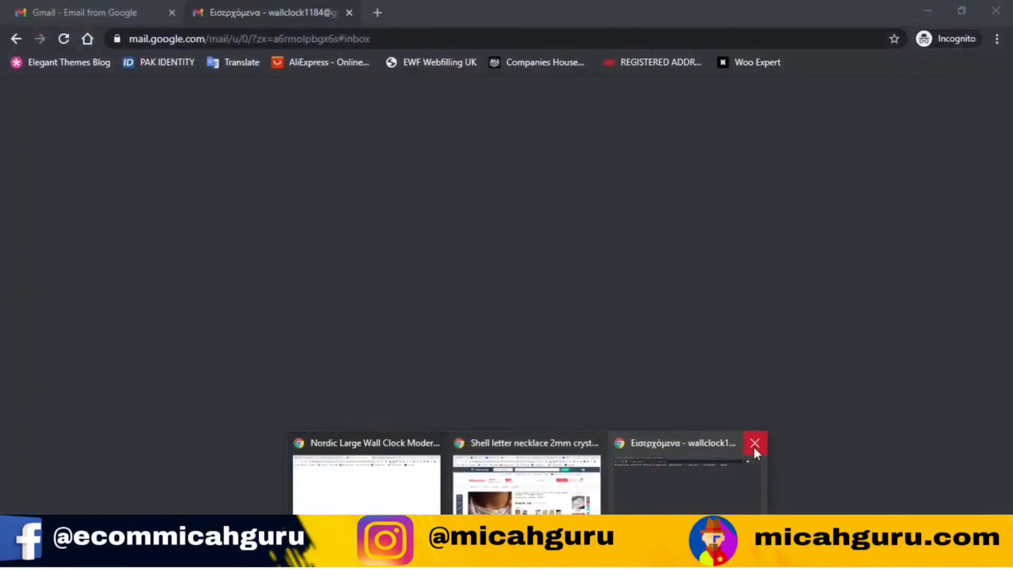
Step: Close the Gmail window and copy the Nordic wall clock page's web address
{"action": "left_click", "coordinate": [756, 449]}
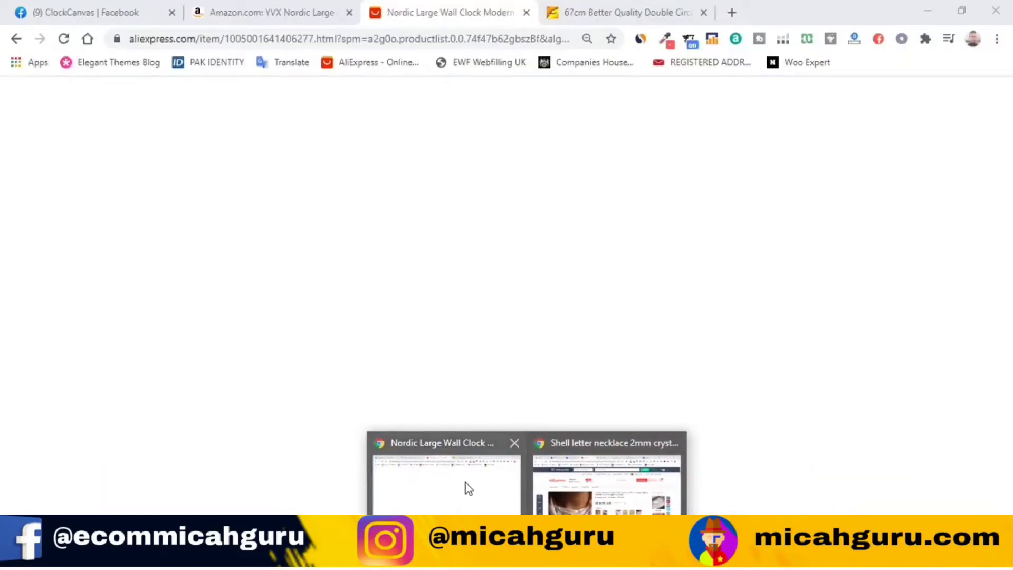
{"action": "left_click", "coordinate": [450, 485]}
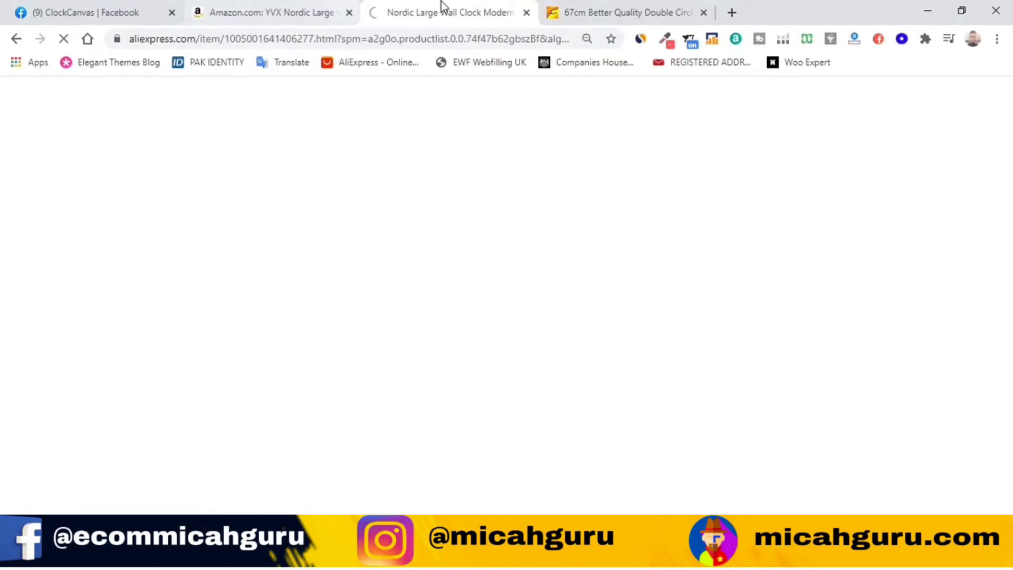
{"action": "left_click", "coordinate": [381, 39]}
{"action": "right_click", "coordinate": [381, 40]}
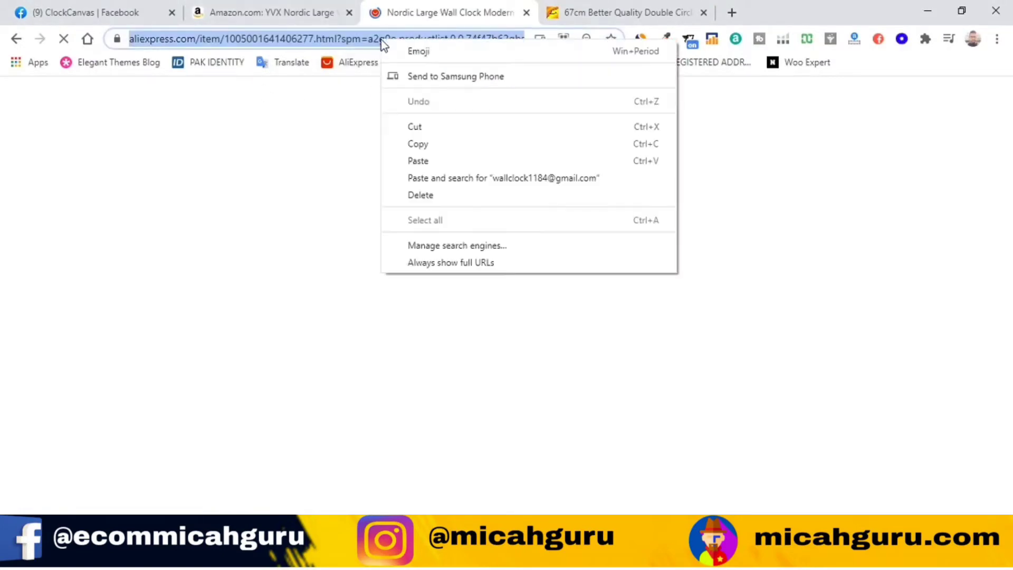
{"action": "left_click", "coordinate": [414, 145]}
Step: Paste the wall clock address over the necklace page's address and load it
{"action": "left_click", "coordinate": [527, 554]}
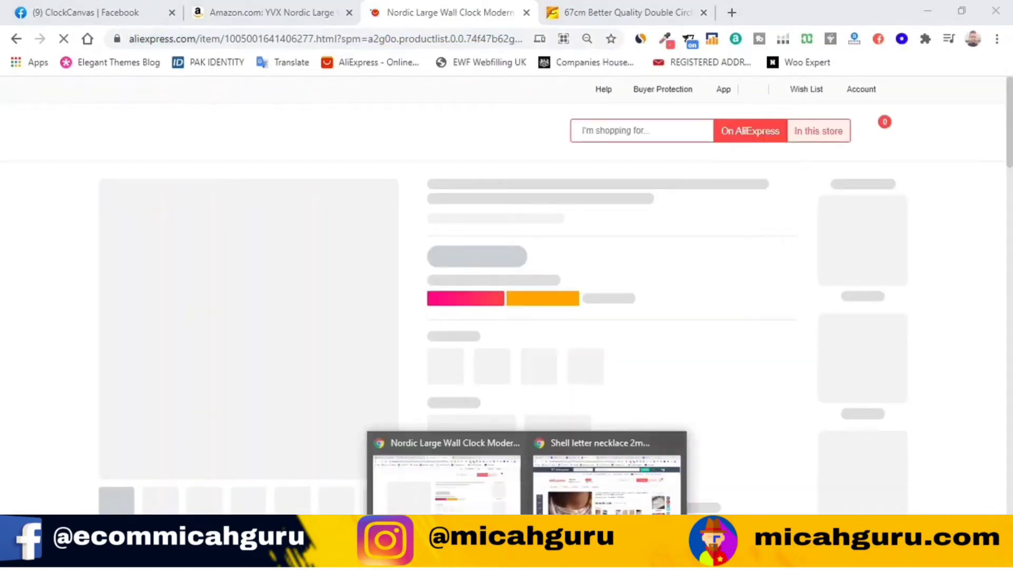
{"action": "left_click", "coordinate": [575, 477]}
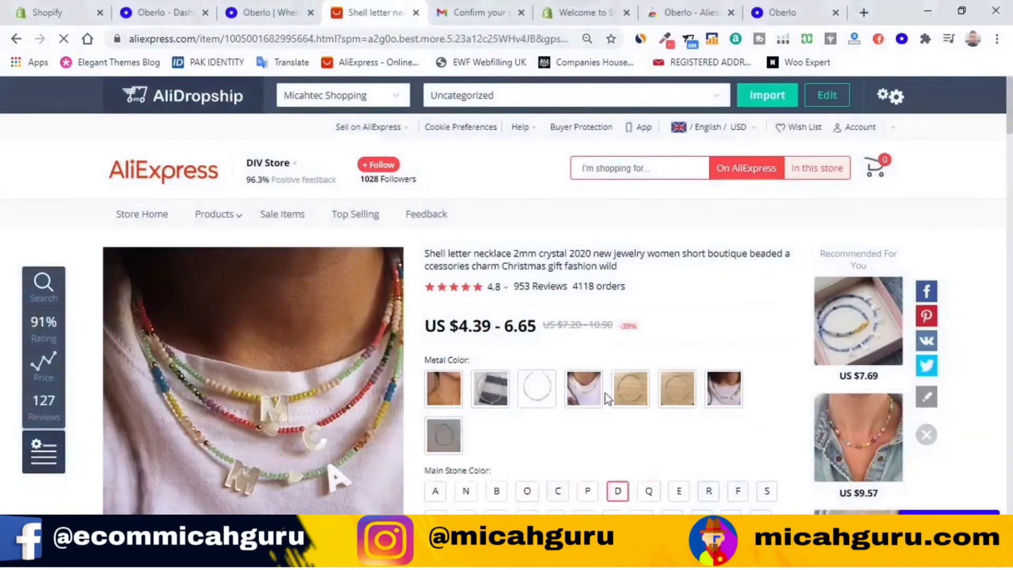
{"action": "left_click", "coordinate": [390, 40]}
{"action": "right_click", "coordinate": [388, 46]}
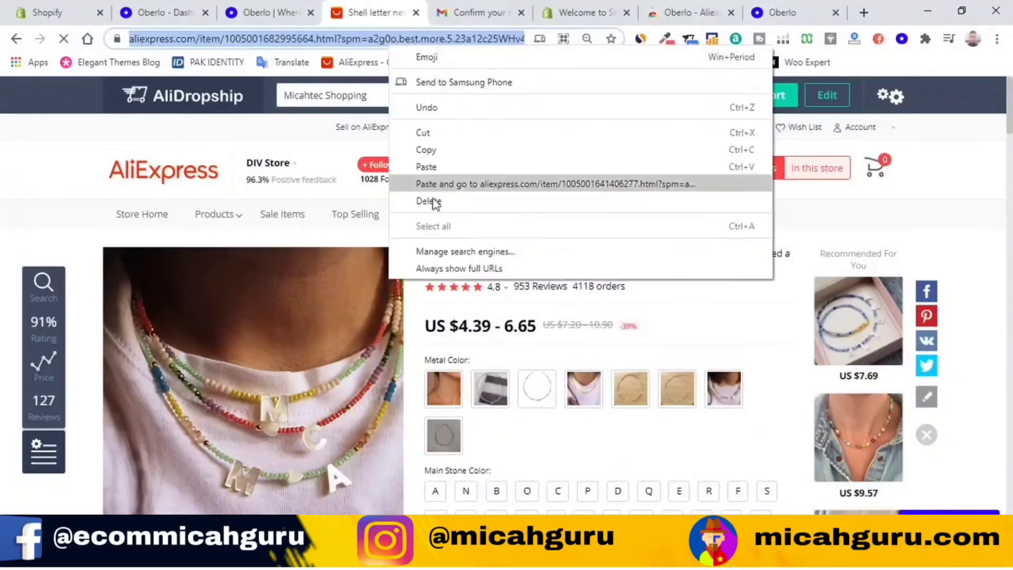
{"action": "left_click", "coordinate": [443, 168]}
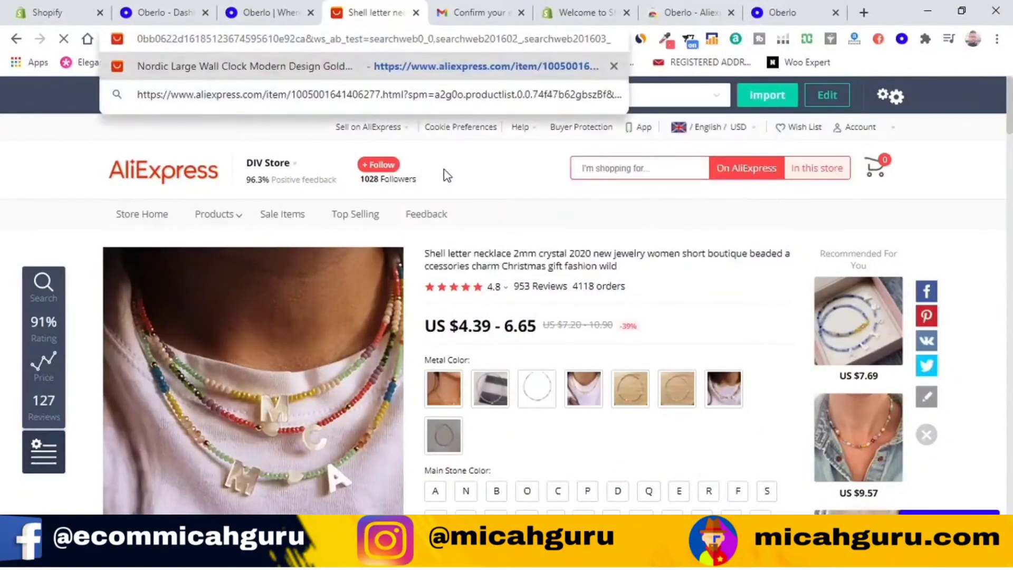
{"action": "key", "text": "Return"}
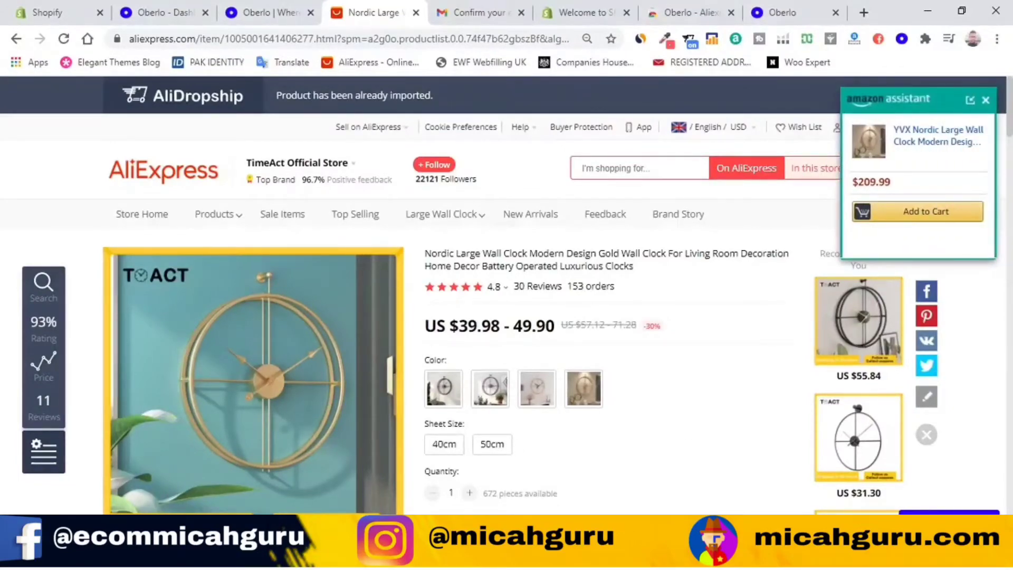
Step: Open Oberlo's Import List, paste the wall clock URL into Add Products by URL, then cancel
{"action": "left_click", "coordinate": [153, 7]}
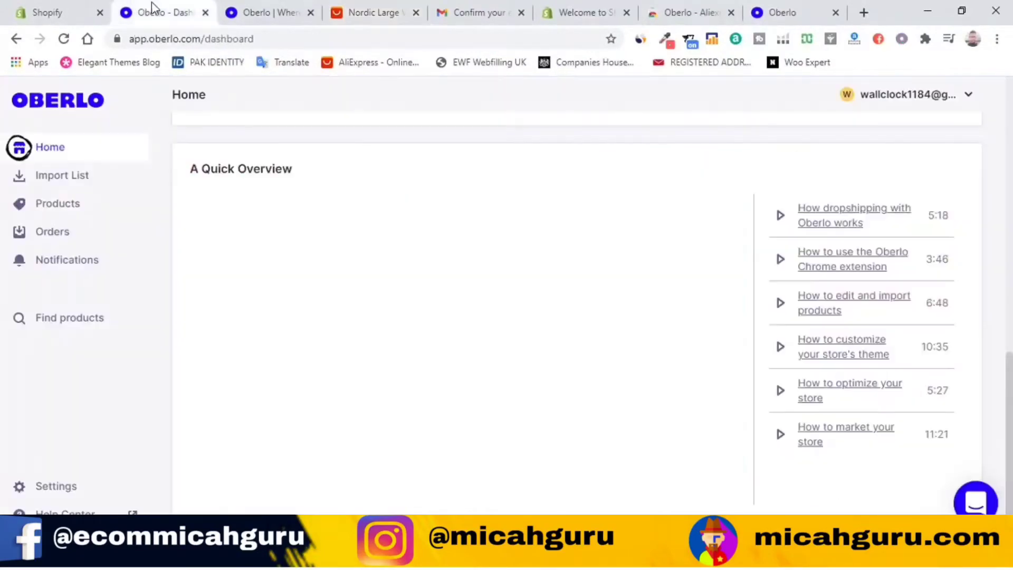
{"action": "left_click", "coordinate": [63, 180]}
{"action": "scroll", "coordinate": [63, 179], "scroll_direction": "up", "scroll_amount": 5}
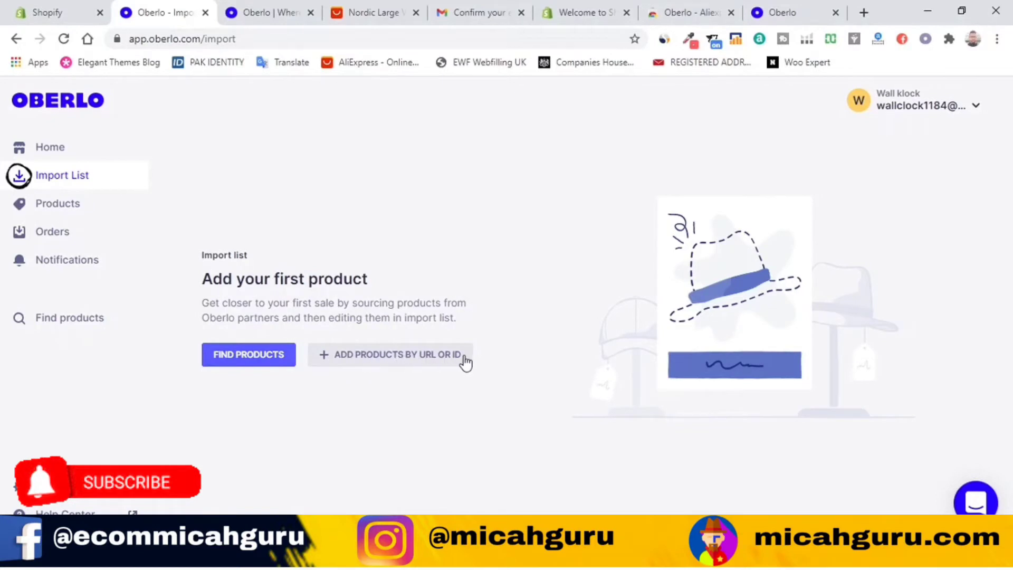
{"action": "left_click", "coordinate": [377, 359]}
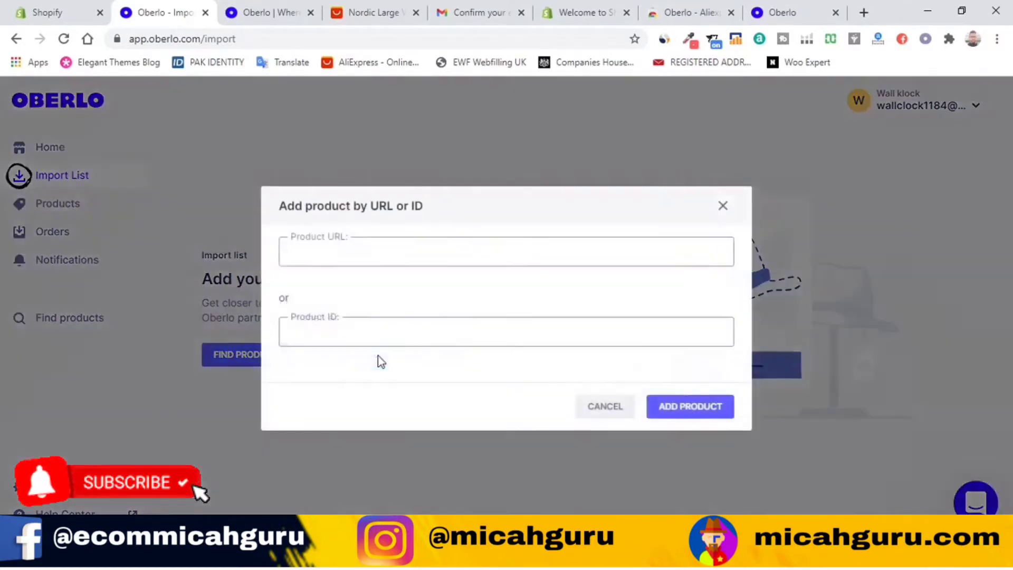
{"action": "right_click", "coordinate": [346, 255]}
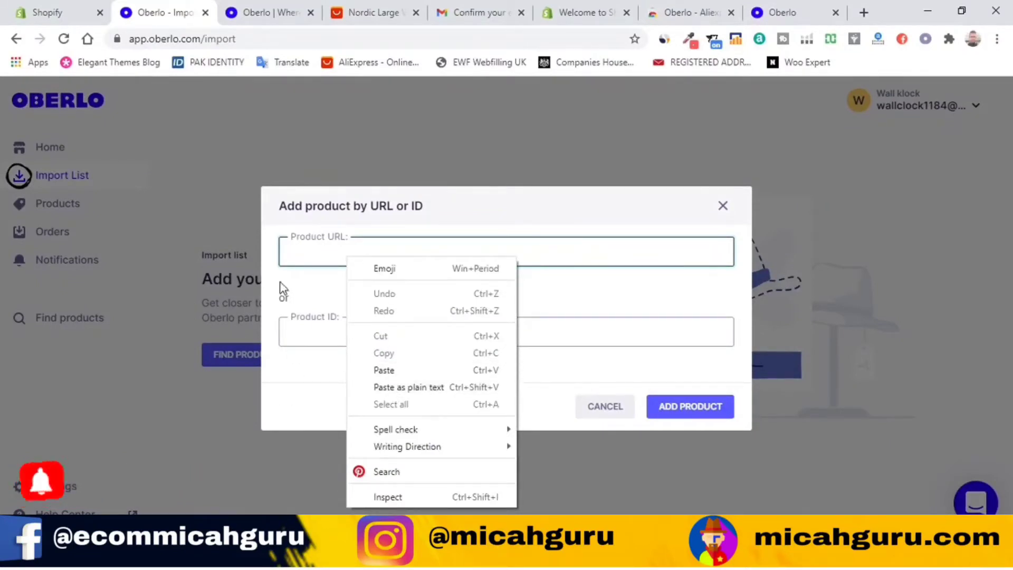
{"action": "left_click", "coordinate": [394, 371]}
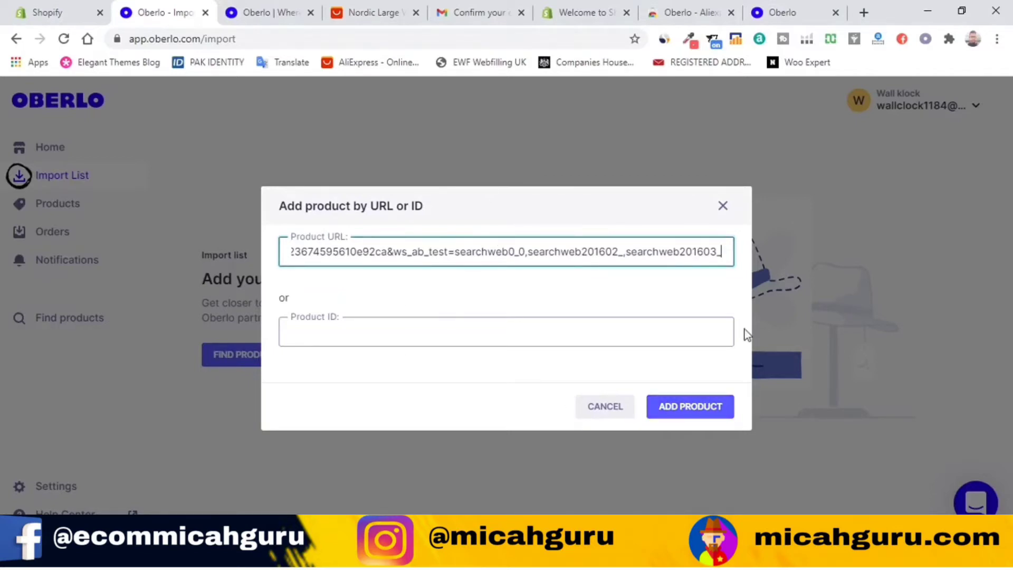
{"action": "left_click", "coordinate": [604, 408]}
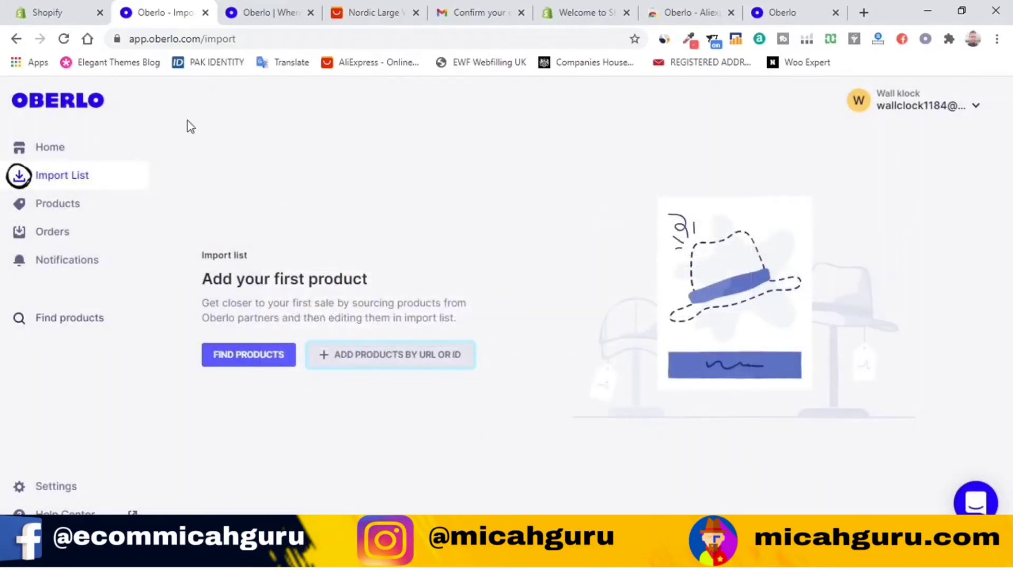
{"action": "left_click", "coordinate": [374, 6]}
Step: Scroll down through the Nordic Large Wall Clock product page
{"action": "scroll", "coordinate": [459, 245], "scroll_direction": "down", "scroll_amount": 4}
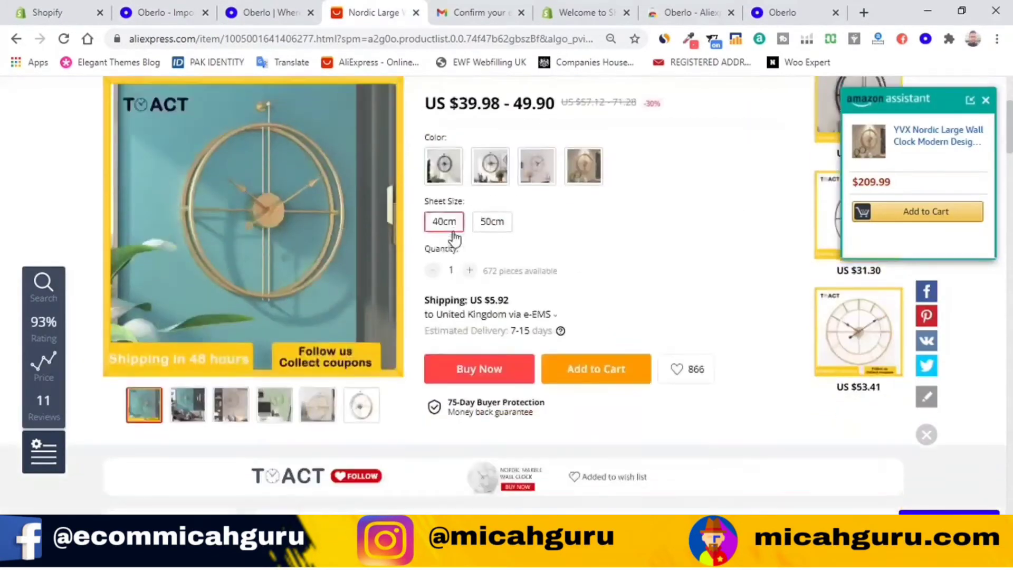
{"action": "scroll", "coordinate": [883, 396], "scroll_direction": "down", "scroll_amount": 1}
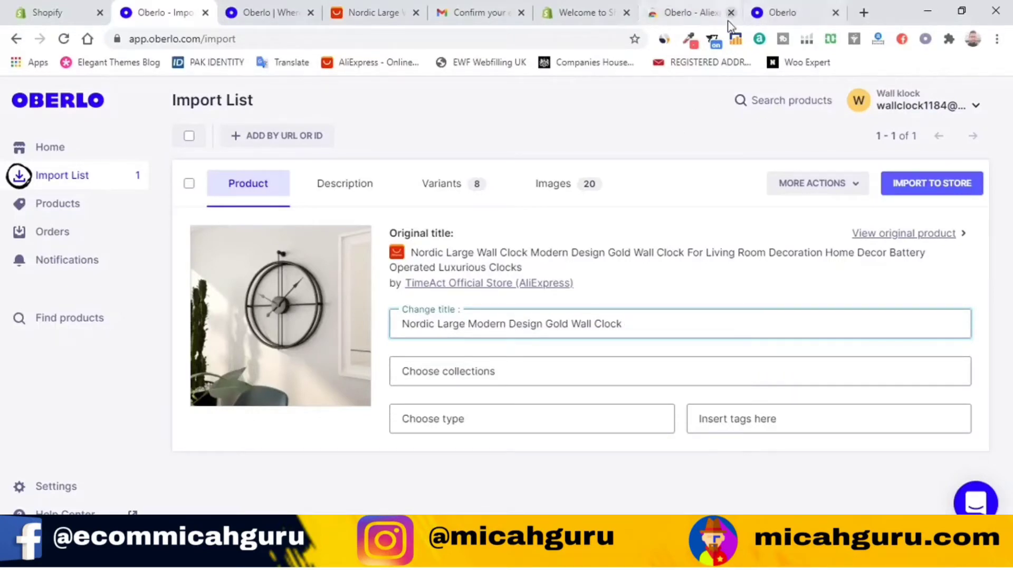
Step: Assign the wall clock to the Home page collection and check its empty type and tag lists
{"action": "left_click", "coordinate": [454, 369]}
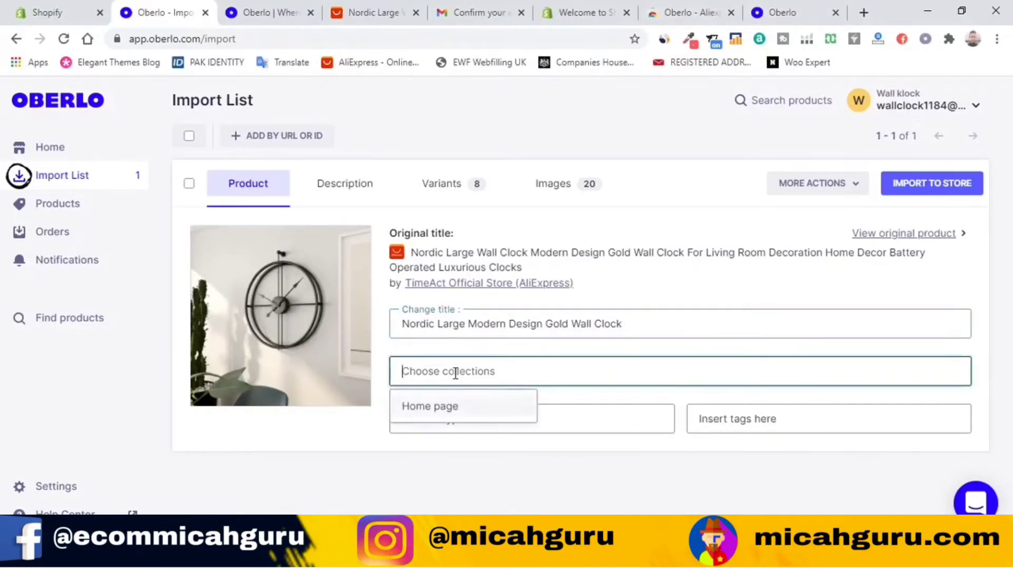
{"action": "left_click", "coordinate": [477, 417]}
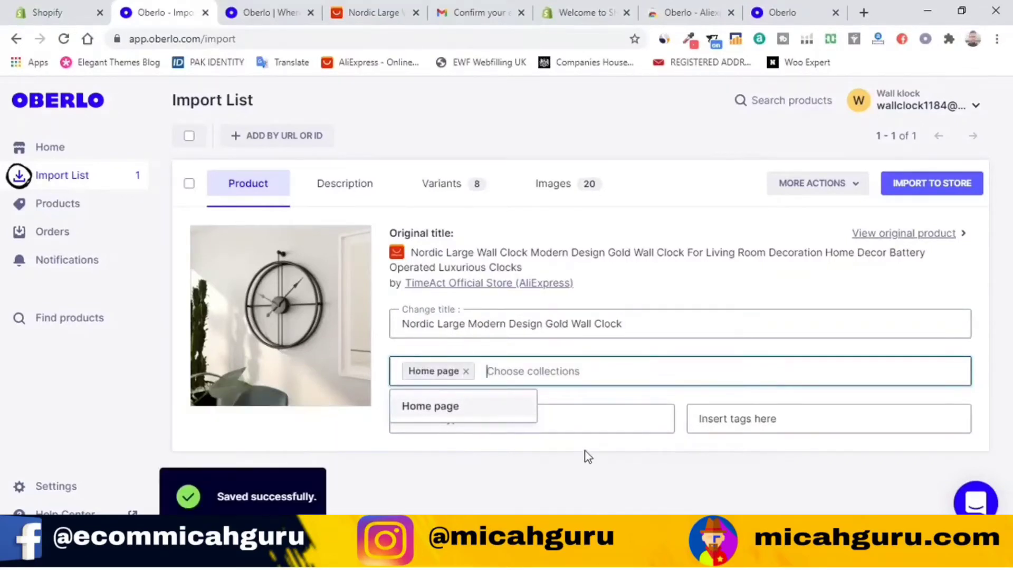
{"action": "left_click", "coordinate": [637, 416]}
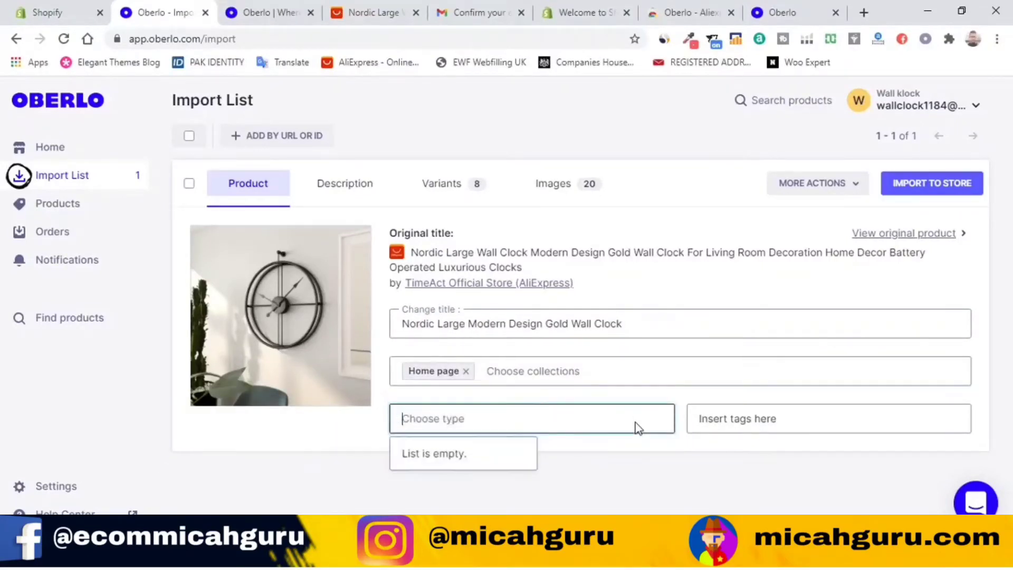
{"action": "left_click", "coordinate": [551, 367]}
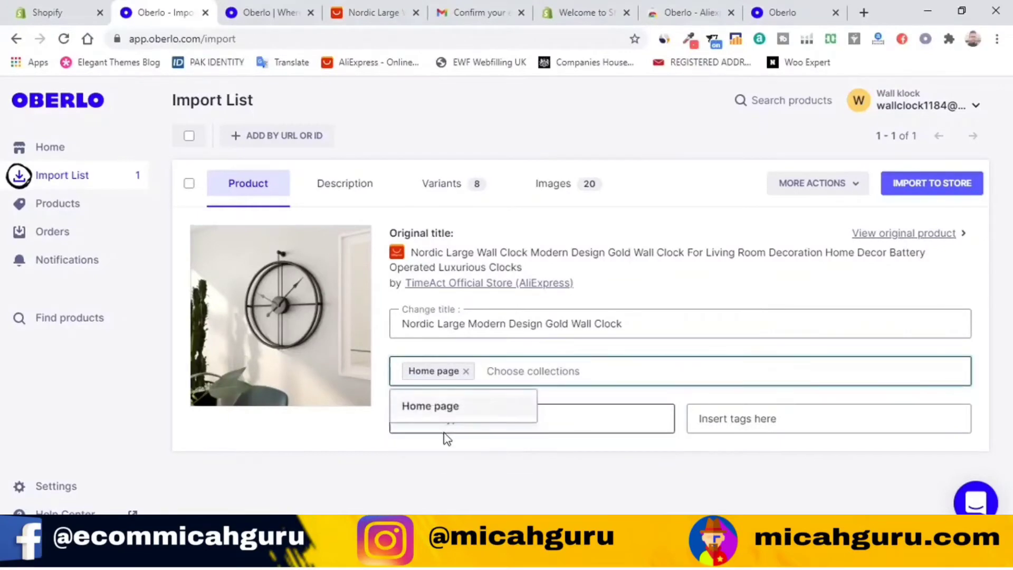
{"action": "left_click", "coordinate": [561, 386]}
{"action": "left_click", "coordinate": [461, 415]}
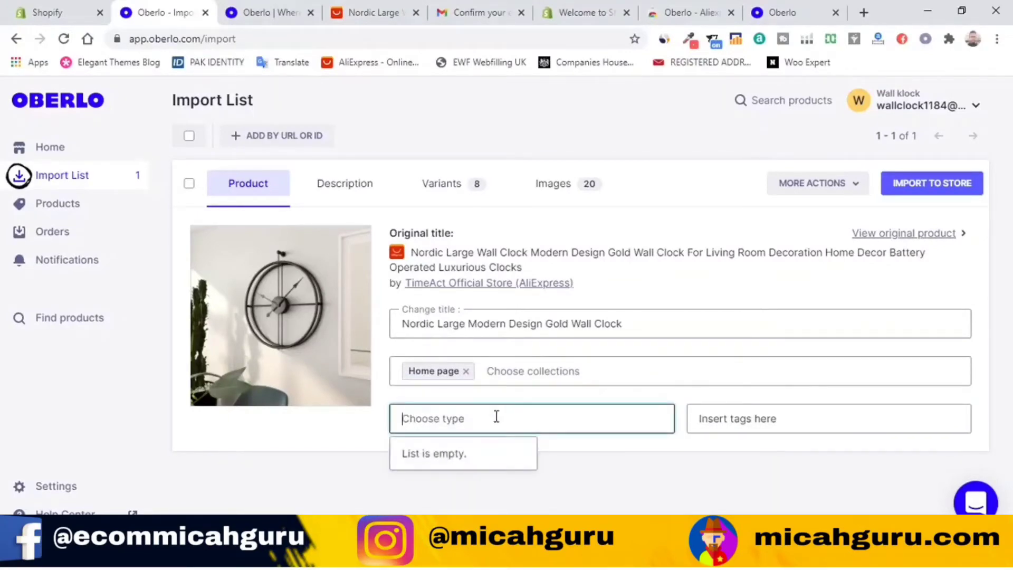
{"action": "left_click", "coordinate": [748, 428]}
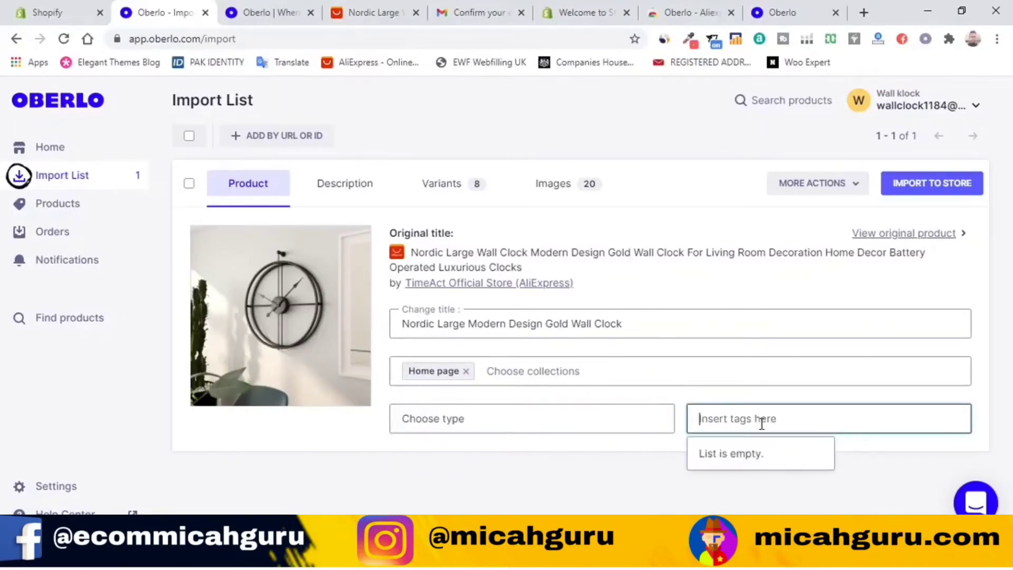
{"action": "left_click", "coordinate": [607, 463]}
{"action": "left_click", "coordinate": [335, 190]}
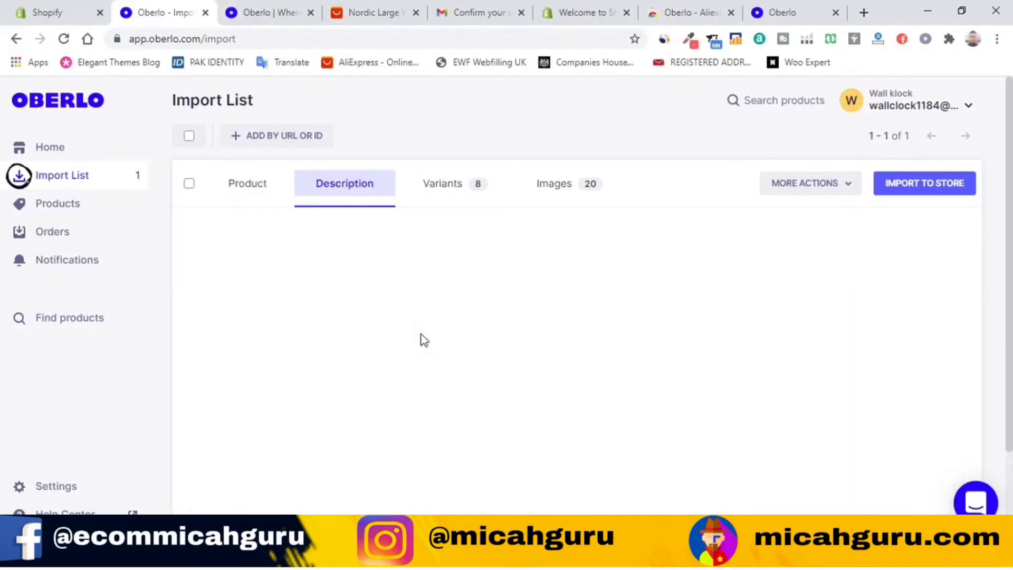
Step: Select and delete the whole imported spec-list description
{"action": "scroll", "coordinate": [430, 367], "scroll_direction": "down", "scroll_amount": 1}
{"action": "scroll", "coordinate": [430, 367], "scroll_direction": "down", "scroll_amount": 6}
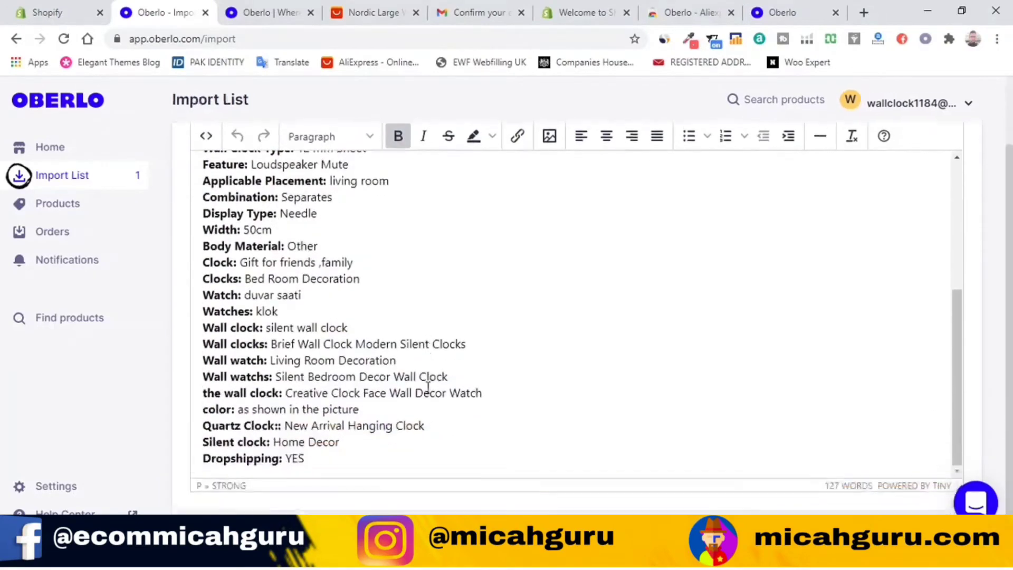
{"action": "scroll", "coordinate": [428, 449], "scroll_direction": "up", "scroll_amount": 4}
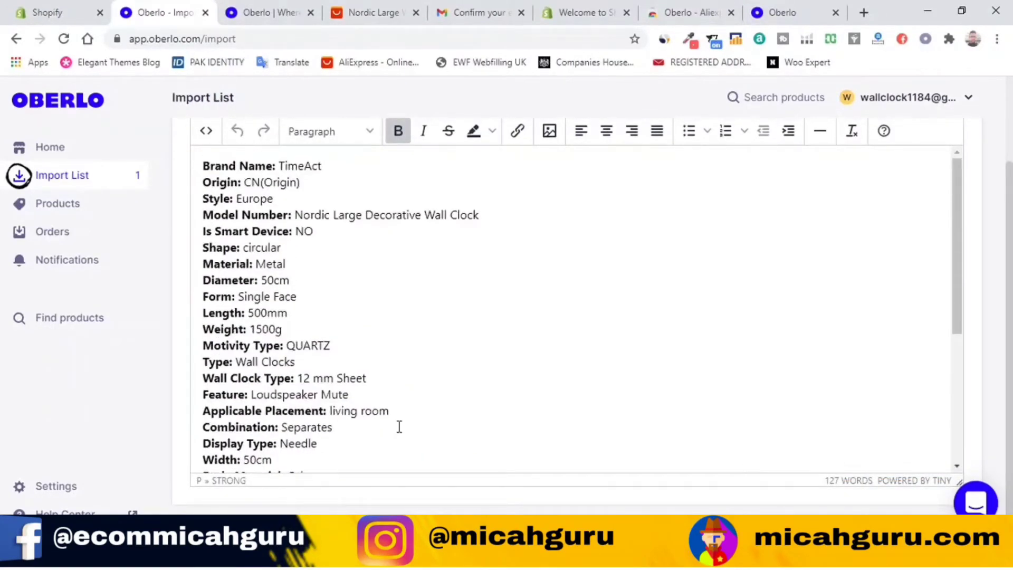
{"action": "left_click", "coordinate": [252, 181]}
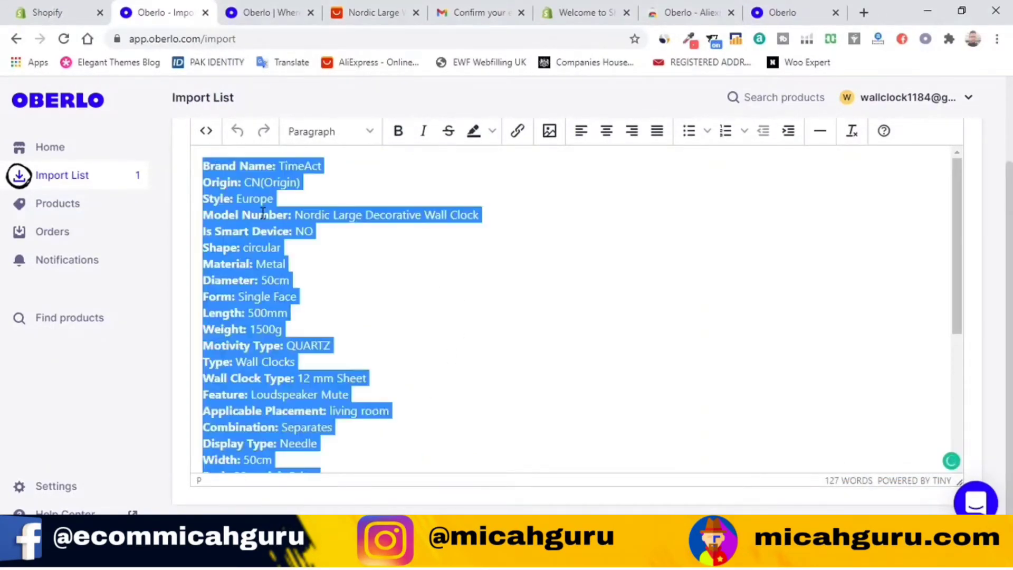
{"action": "key", "text": "ctrl+a"}
{"action": "key", "text": "BackSpace"}
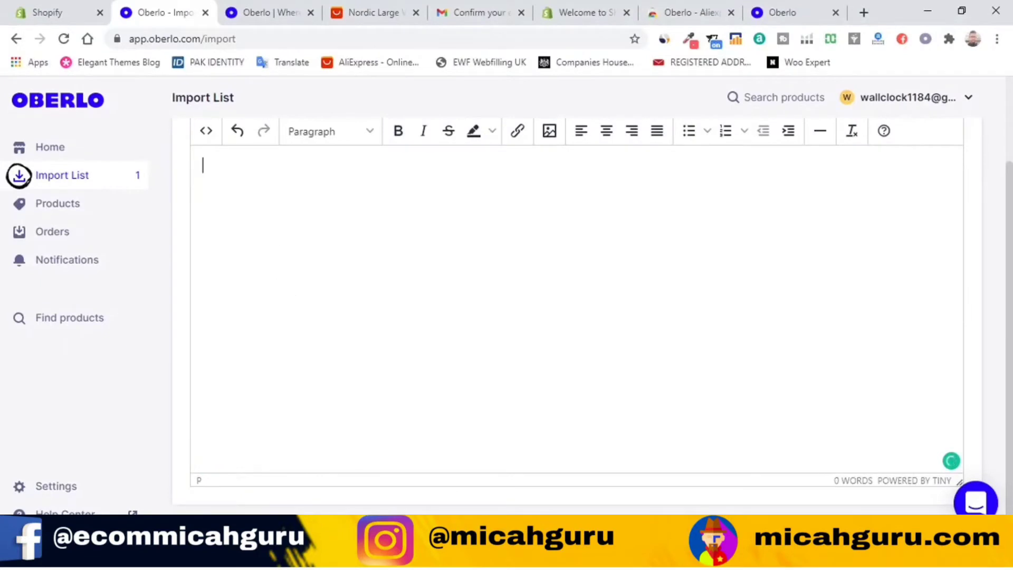
Step: Copy the description text from Notepad and paste it into the empty description editor
{"action": "key", "text": "alt+Tab"}
{"action": "scroll", "coordinate": [299, 240], "scroll_direction": "up", "scroll_amount": 5}
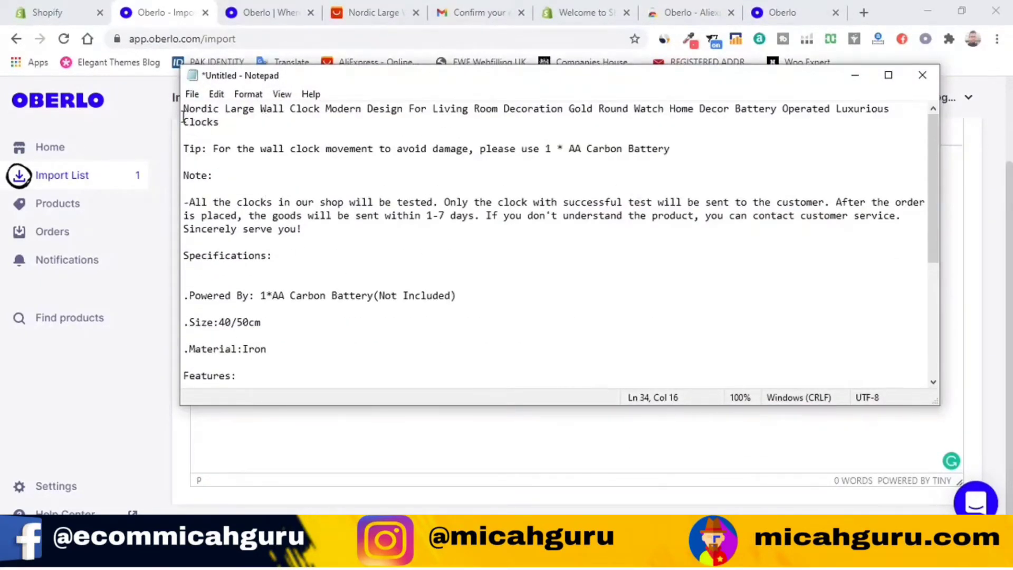
{"action": "left_click_drag", "start_coordinate": [183, 116], "coordinate": [504, 425]}
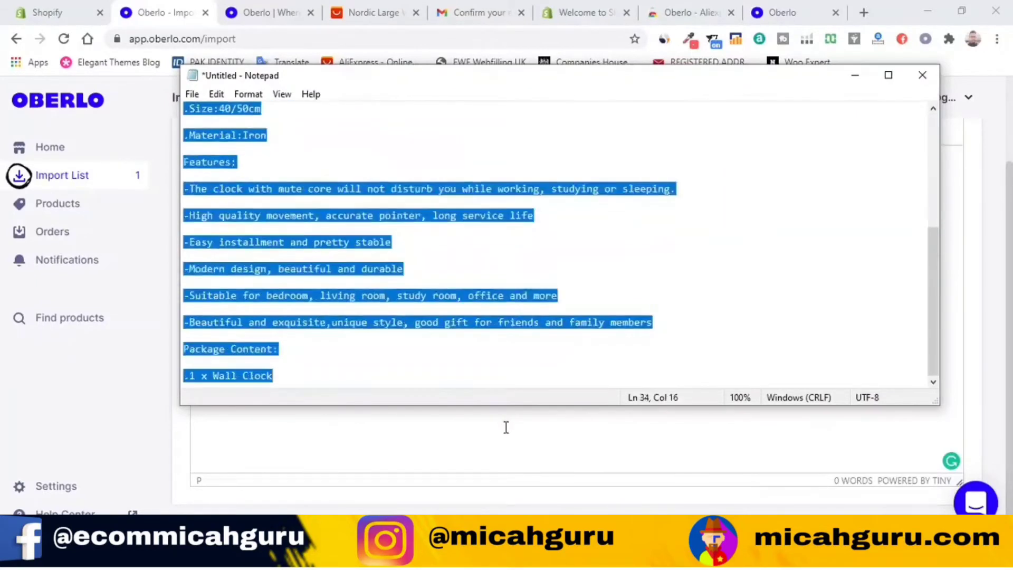
{"action": "right_click", "coordinate": [315, 243]}
{"action": "left_click", "coordinate": [367, 283]}
{"action": "left_click", "coordinate": [414, 460]}
{"action": "key", "text": "ctrl+v"}
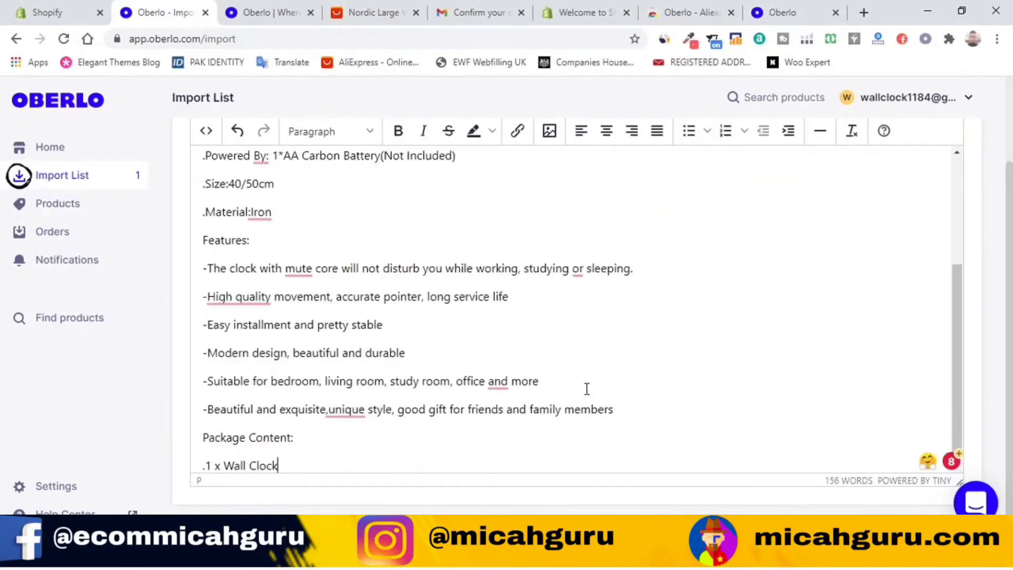
{"action": "scroll", "coordinate": [421, 316], "scroll_direction": "up", "scroll_amount": 2}
{"action": "scroll", "coordinate": [423, 328], "scroll_direction": "down", "scroll_amount": 1}
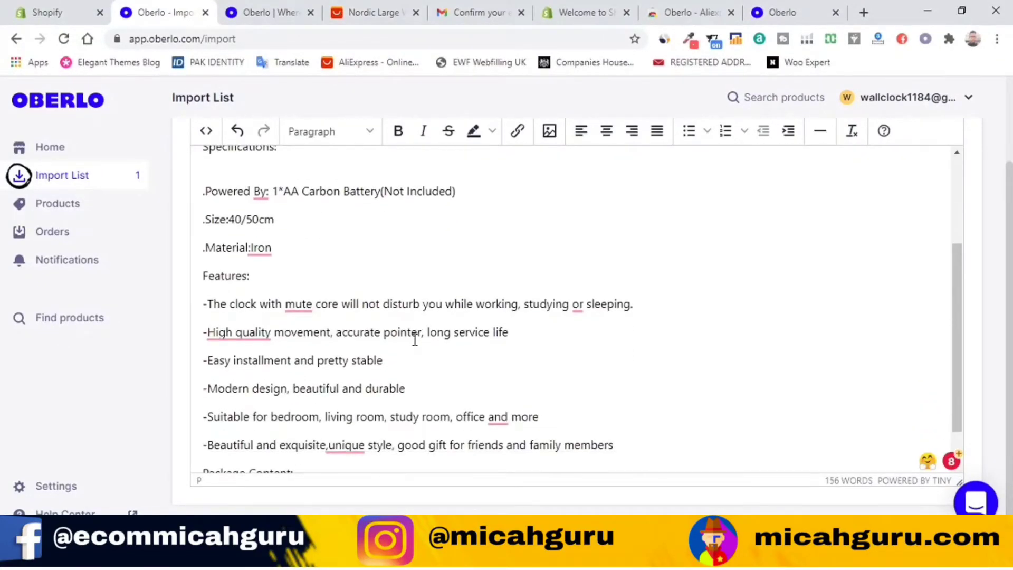
{"action": "scroll", "coordinate": [415, 340], "scroll_direction": "down", "scroll_amount": 1}
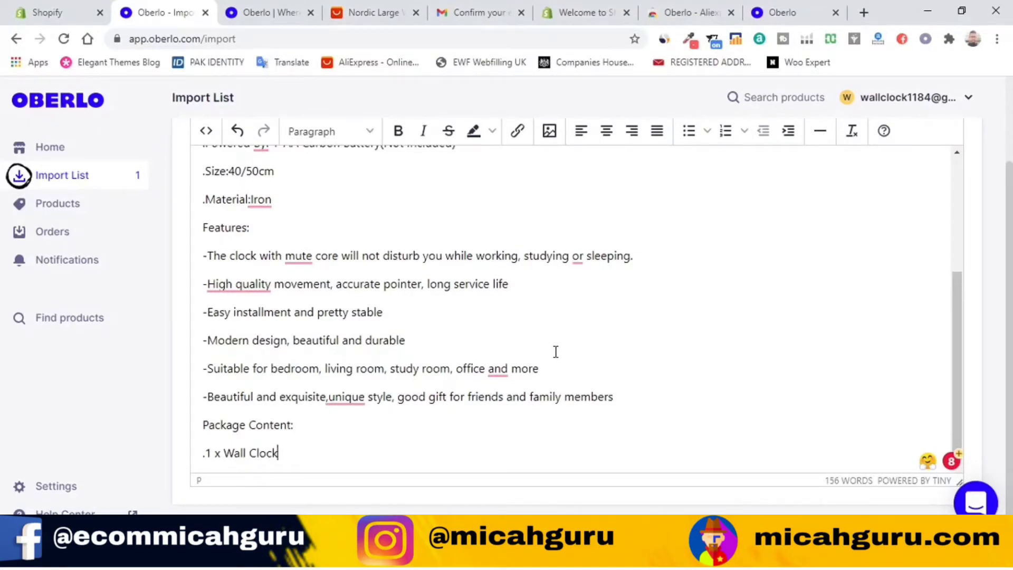
{"action": "scroll", "coordinate": [522, 399], "scroll_direction": "up", "scroll_amount": 5}
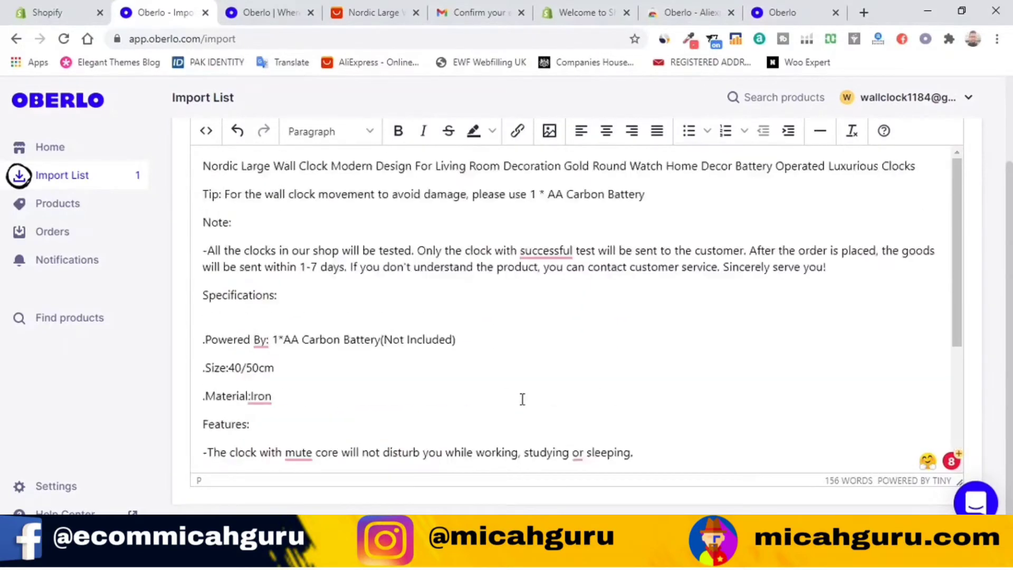
{"action": "scroll", "coordinate": [489, 380], "scroll_direction": "up", "scroll_amount": 3}
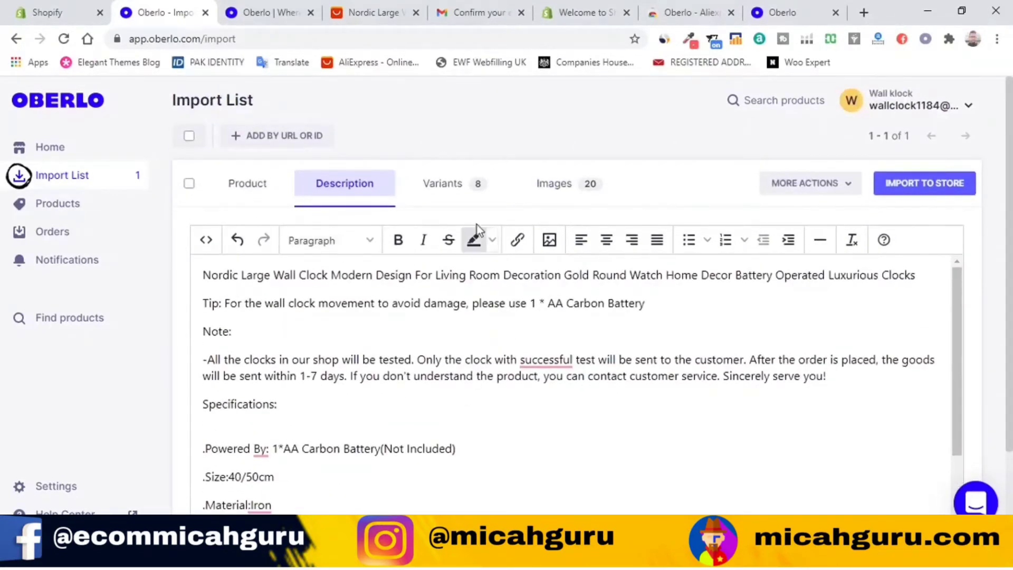
{"action": "left_click", "coordinate": [452, 200]}
Step: Review the eight variant prices with TRY 122.40 US shipping and open the store account menu
{"action": "scroll", "coordinate": [642, 383], "scroll_direction": "down", "scroll_amount": 2}
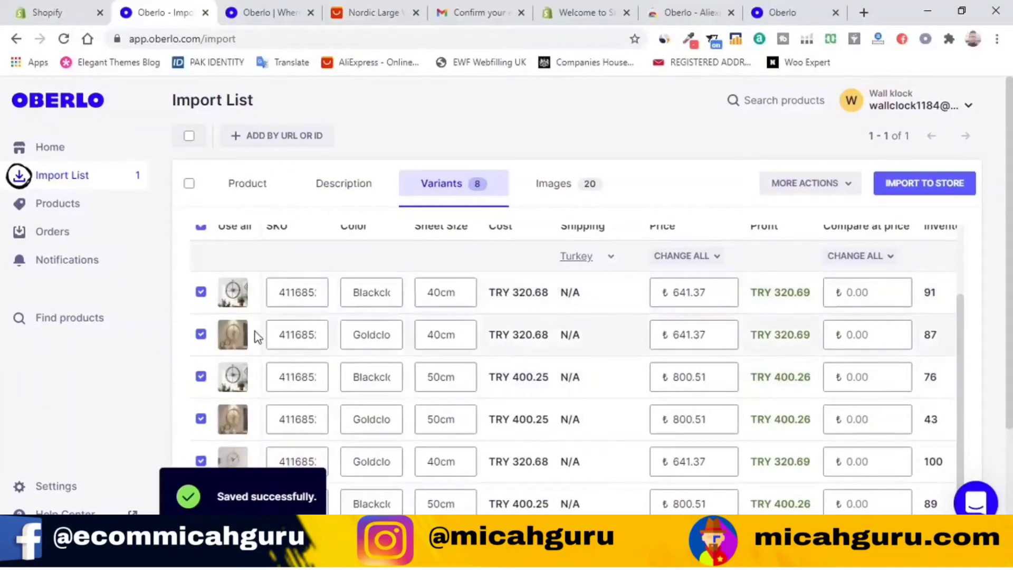
{"action": "scroll", "coordinate": [309, 429], "scroll_direction": "down", "scroll_amount": 3}
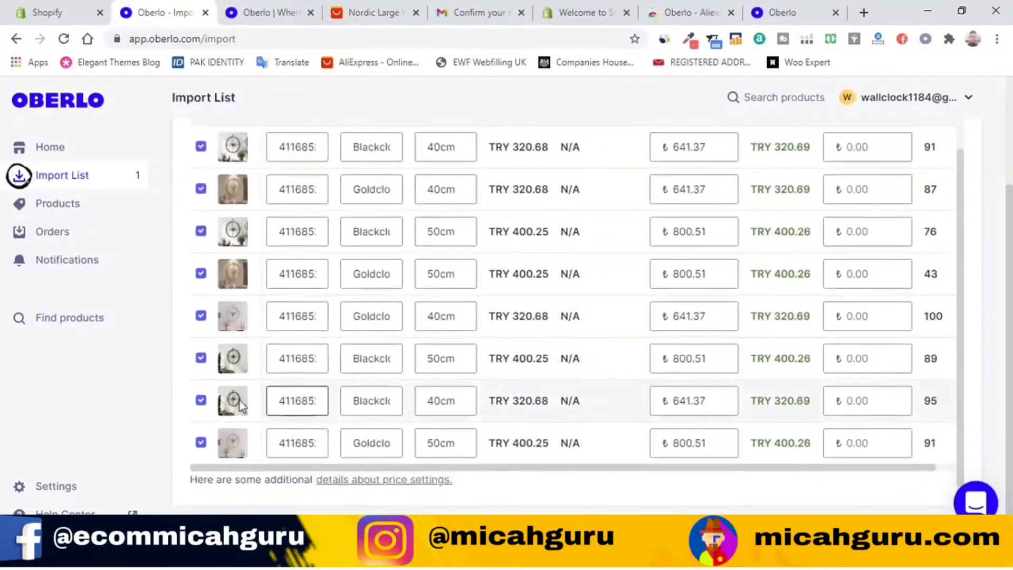
{"action": "left_click", "coordinate": [976, 104]}
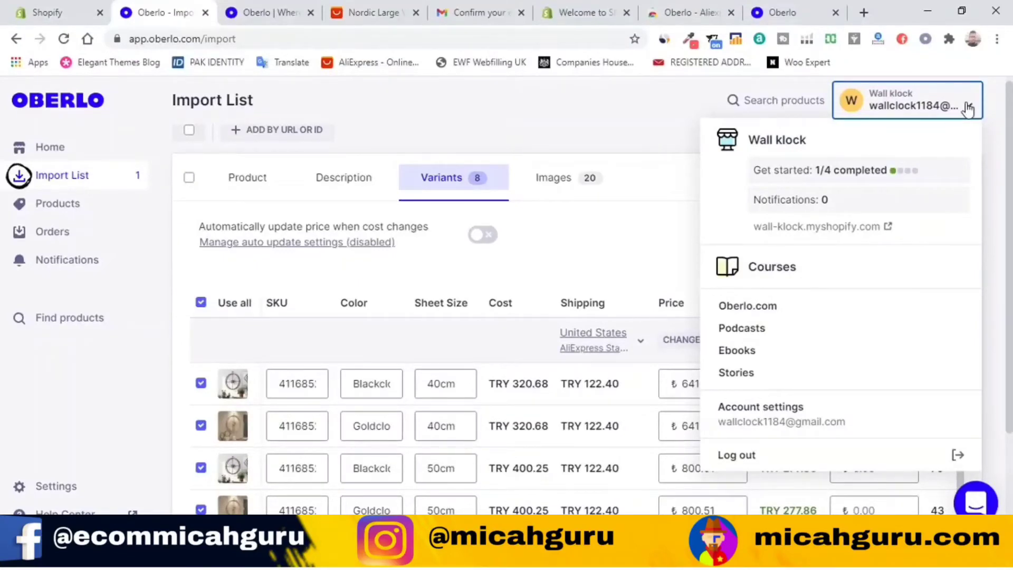
Step: Close the account menu and the extra oberlo.com tab, returning to the Oberlo account page
{"action": "left_click", "coordinate": [969, 109]}
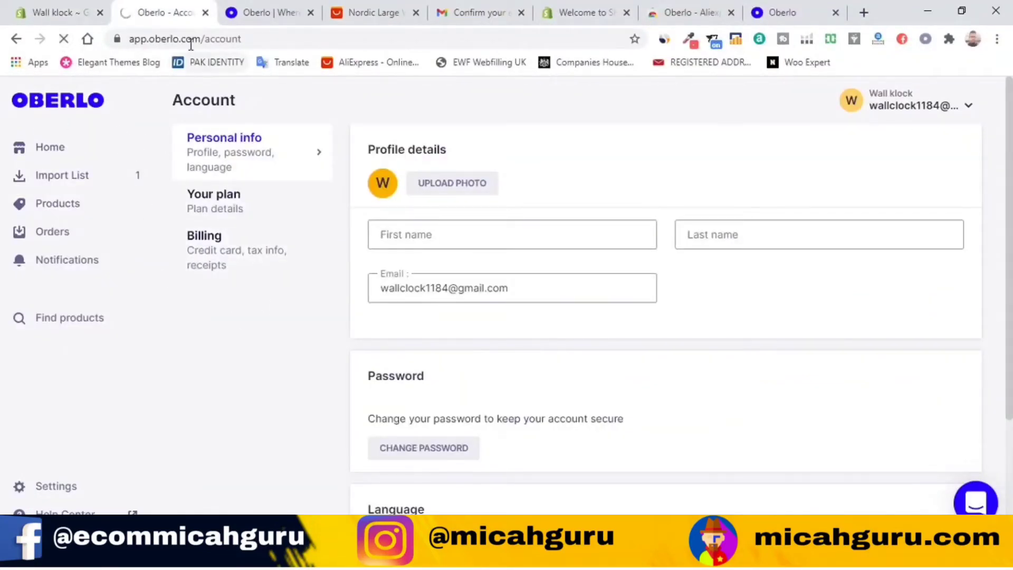
{"action": "left_click", "coordinate": [258, 11]}
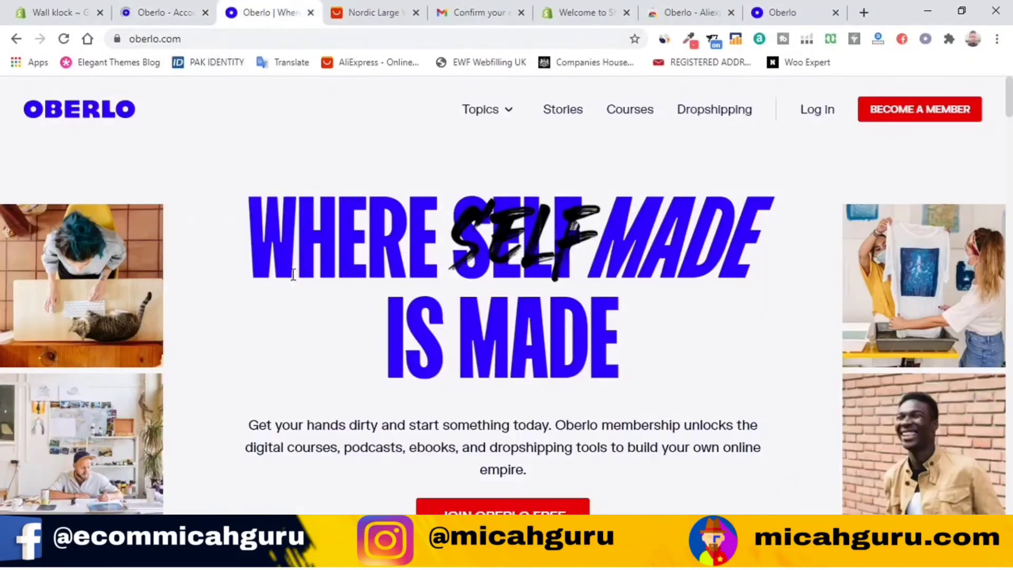
{"action": "left_click", "coordinate": [310, 13]}
{"action": "left_click", "coordinate": [209, 12]}
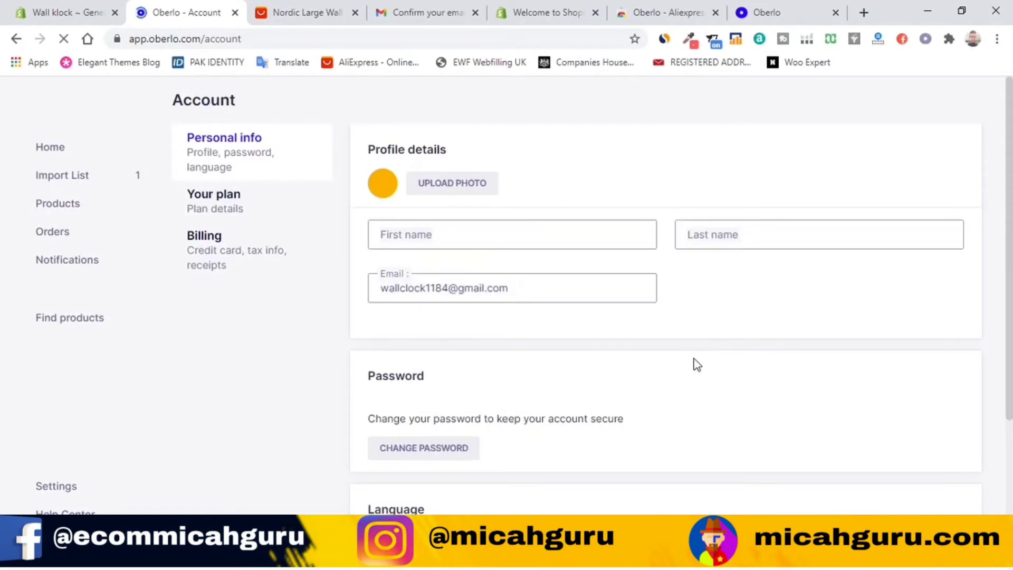
{"action": "scroll", "coordinate": [713, 417], "scroll_direction": "down", "scroll_amount": 3}
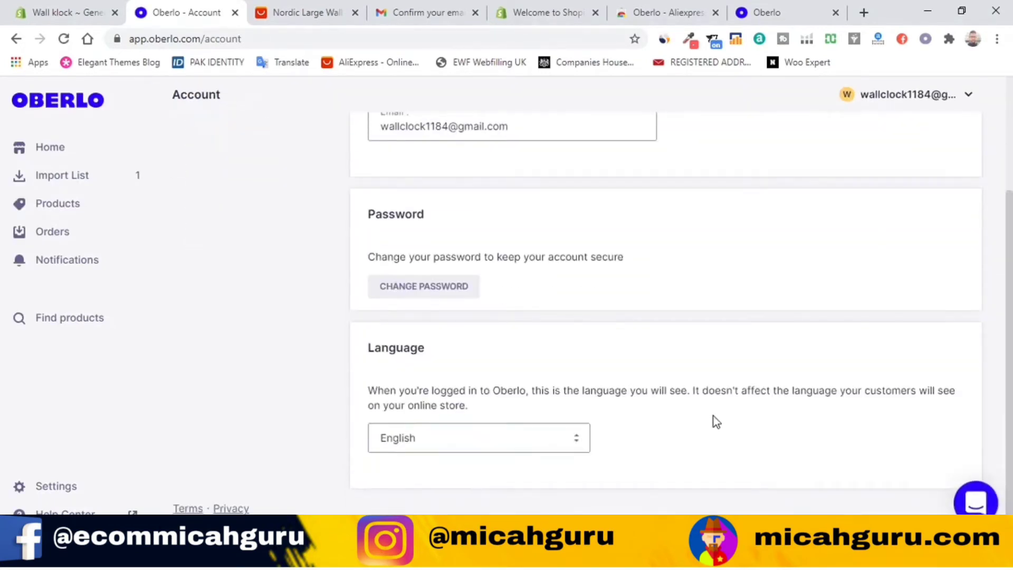
{"action": "scroll", "coordinate": [713, 416], "scroll_direction": "up", "scroll_amount": 3}
Step: Back in the wall clock's import list, view its description, then its variants and prices
{"action": "left_click", "coordinate": [106, 177]}
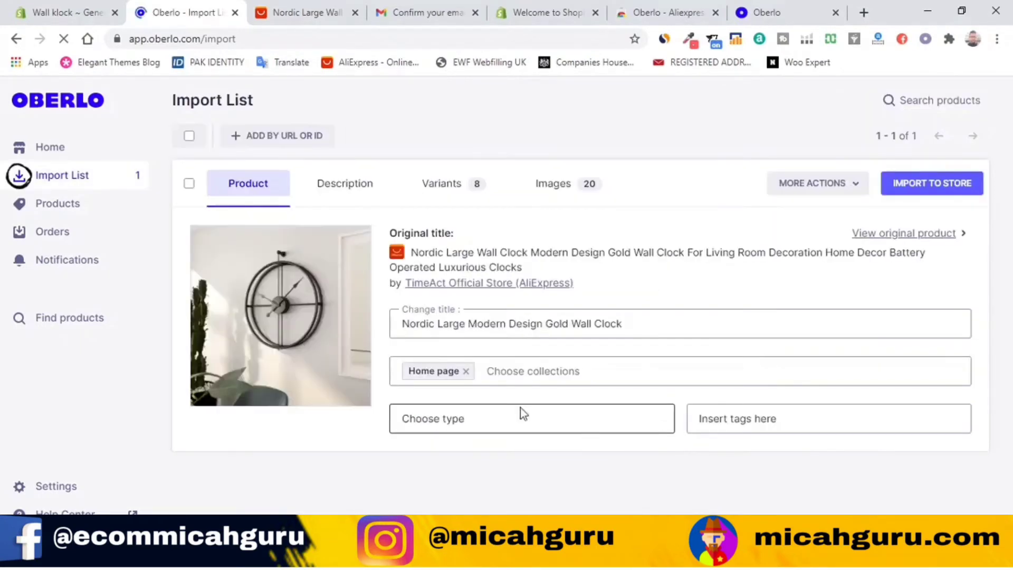
{"action": "left_click", "coordinate": [345, 194]}
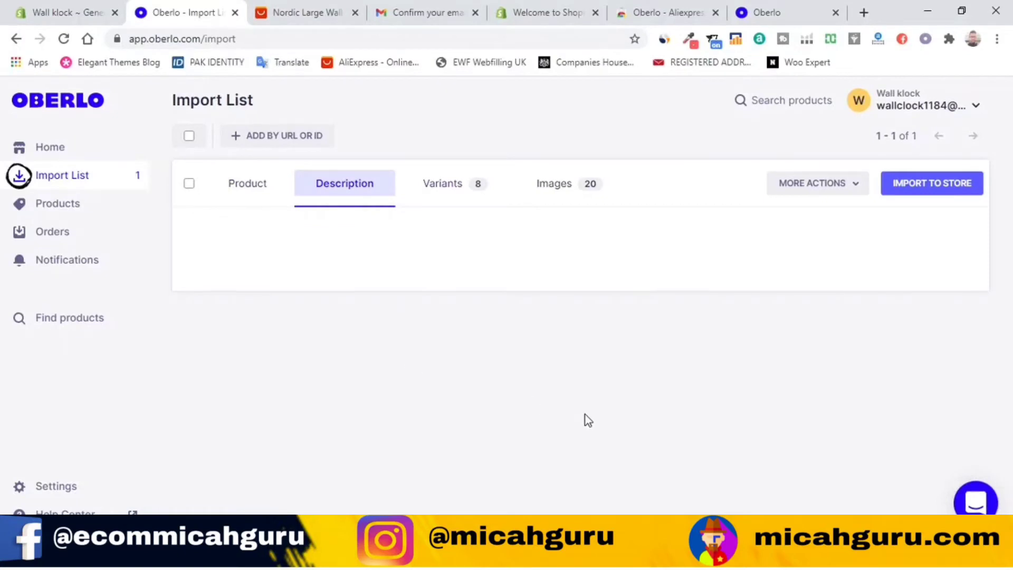
{"action": "scroll", "coordinate": [646, 383], "scroll_direction": "down", "scroll_amount": 3}
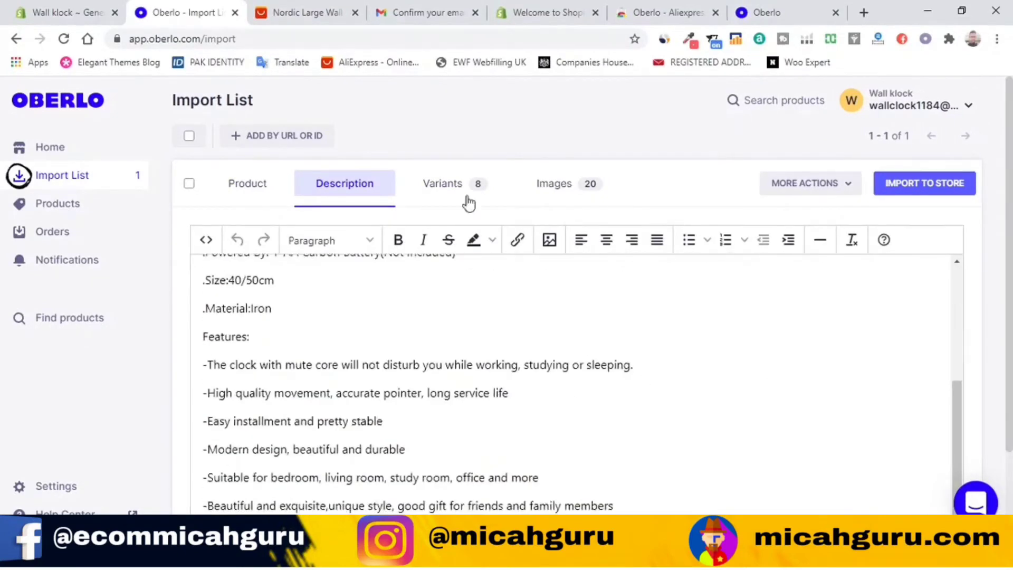
{"action": "left_click", "coordinate": [441, 200]}
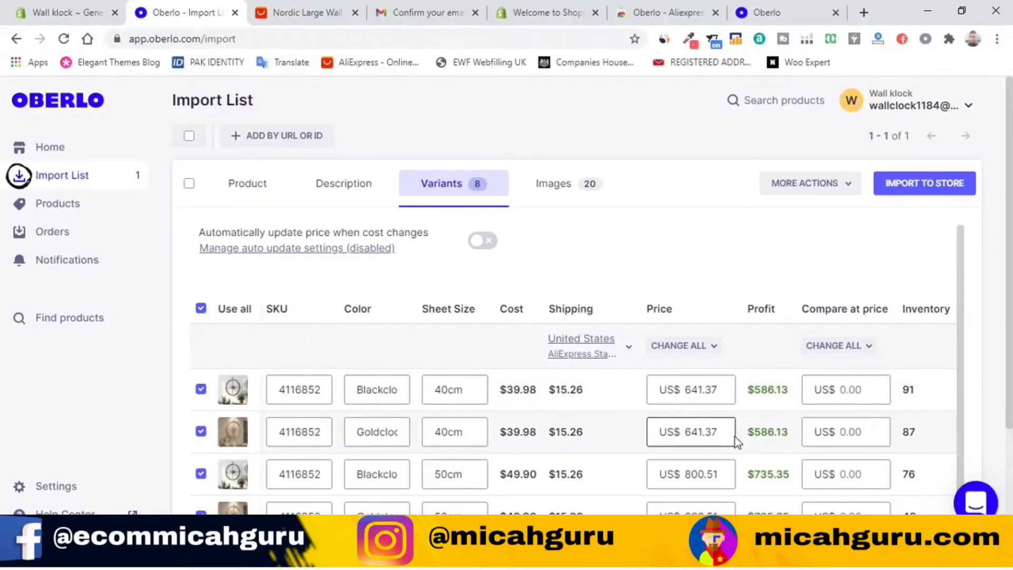
{"action": "left_click", "coordinate": [37, 11]}
{"action": "scroll", "coordinate": [153, 417], "scroll_direction": "up", "scroll_amount": 15}
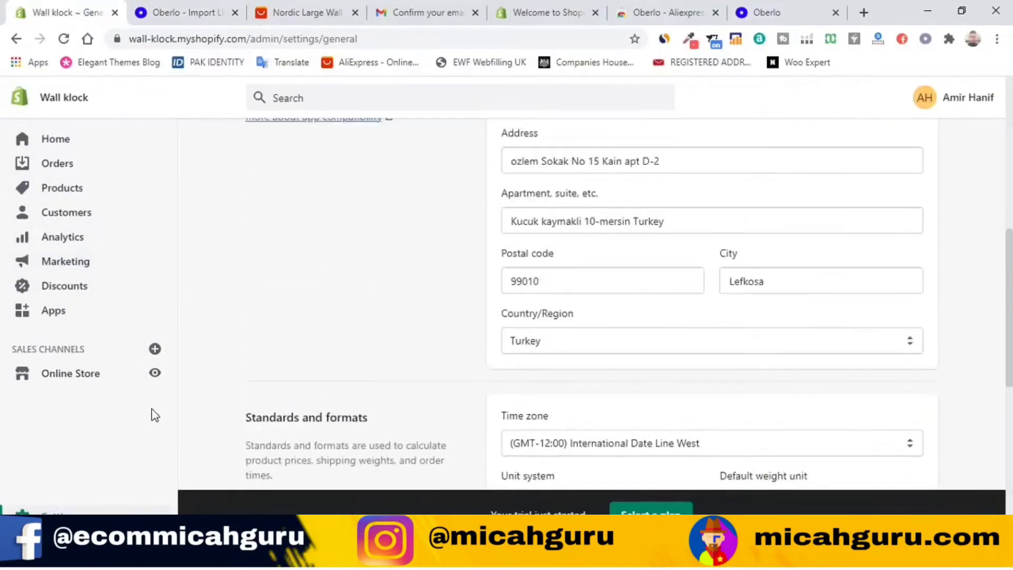
{"action": "scroll", "coordinate": [335, 358], "scroll_direction": "down", "scroll_amount": 10}
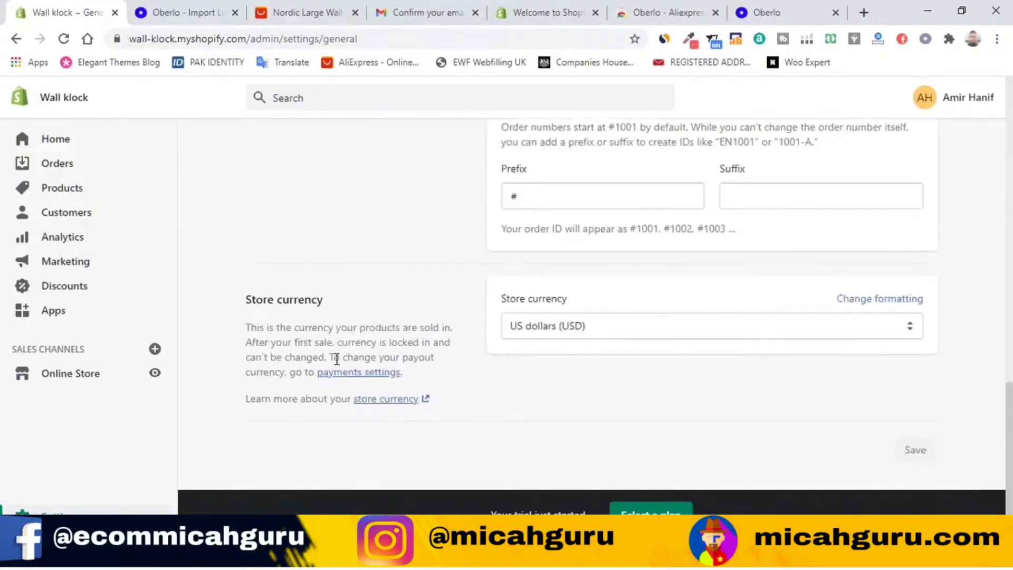
{"action": "scroll", "coordinate": [318, 327], "scroll_direction": "up", "scroll_amount": 5}
{"action": "scroll", "coordinate": [317, 308], "scroll_direction": "up", "scroll_amount": 10}
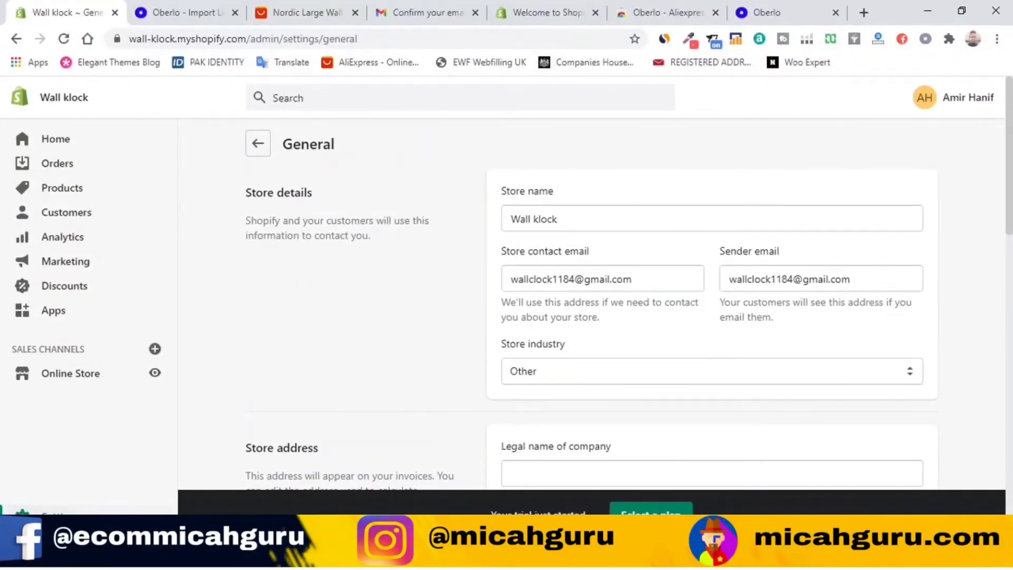
{"action": "left_click", "coordinate": [267, 143]}
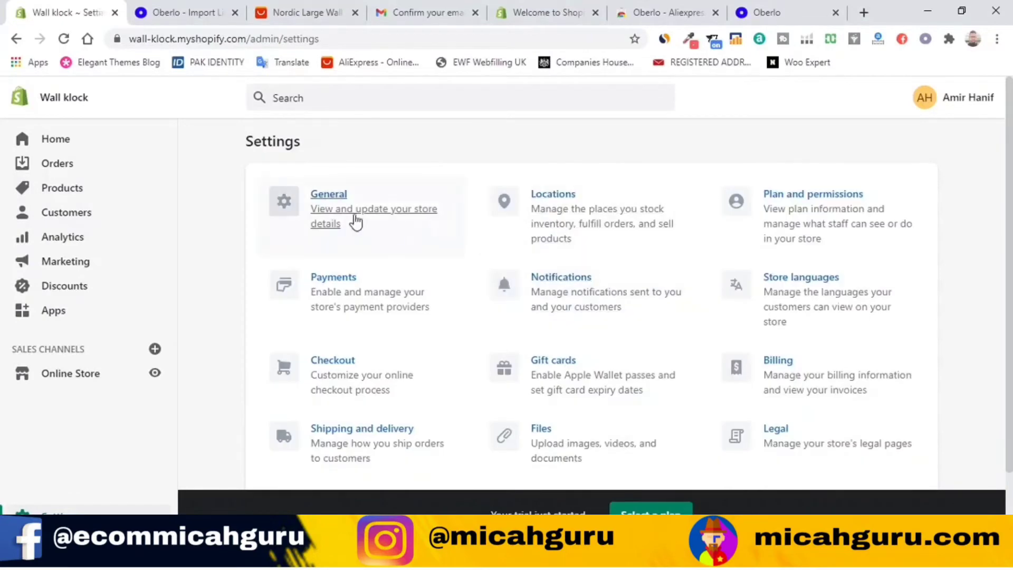
{"action": "left_click", "coordinate": [332, 208]}
{"action": "scroll", "coordinate": [693, 363], "scroll_direction": "down", "scroll_amount": 15}
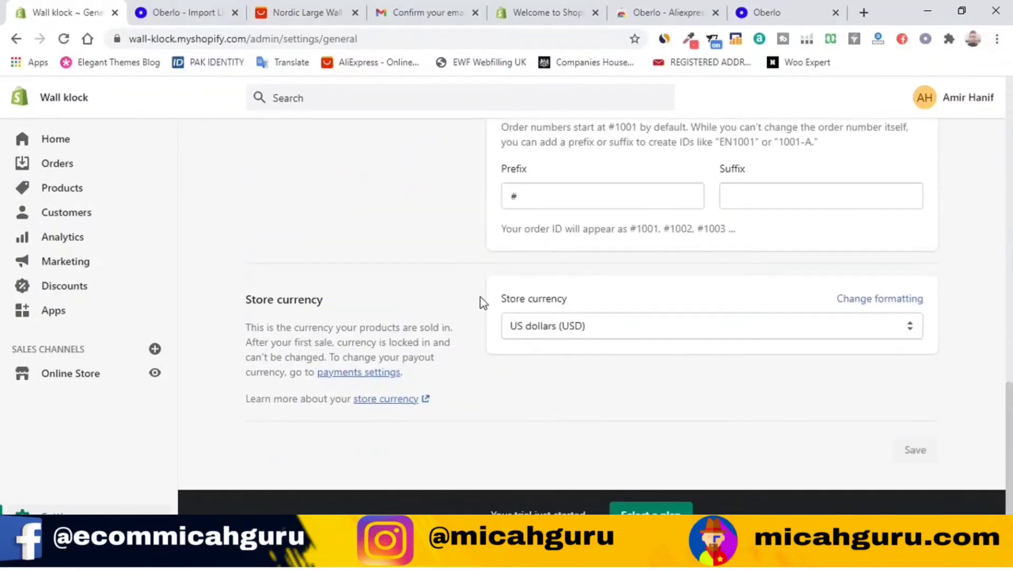
{"action": "scroll", "coordinate": [481, 300], "scroll_direction": "up", "scroll_amount": 13}
{"action": "scroll", "coordinate": [627, 292], "scroll_direction": "down", "scroll_amount": 10}
Step: Return to the wall clock's import list and review its variant table
{"action": "left_click", "coordinate": [204, 11]}
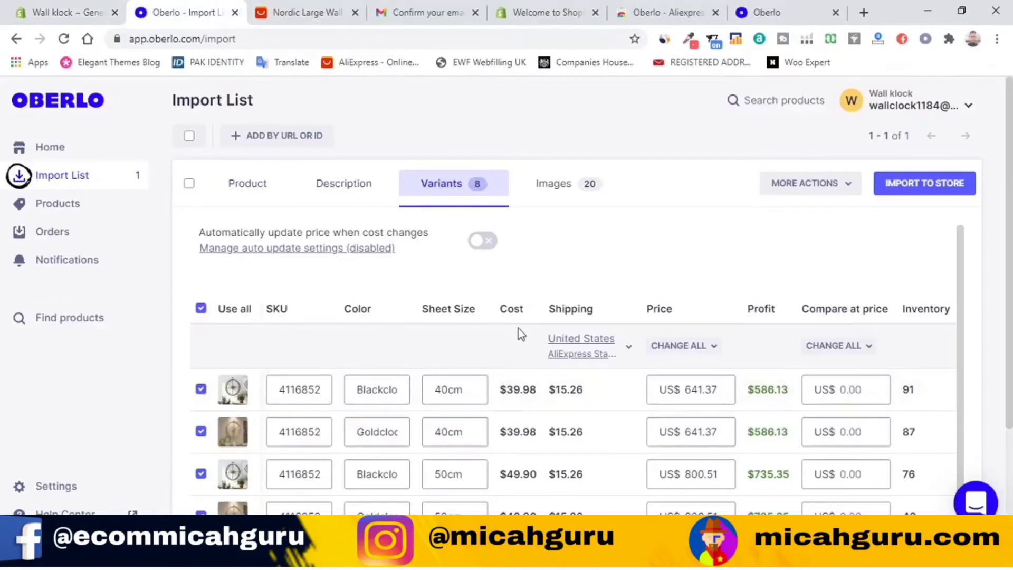
{"action": "scroll", "coordinate": [489, 364], "scroll_direction": "down", "scroll_amount": 2}
{"action": "scroll", "coordinate": [644, 425], "scroll_direction": "up", "scroll_amount": 2}
{"action": "scroll", "coordinate": [549, 407], "scroll_direction": "down", "scroll_amount": 2}
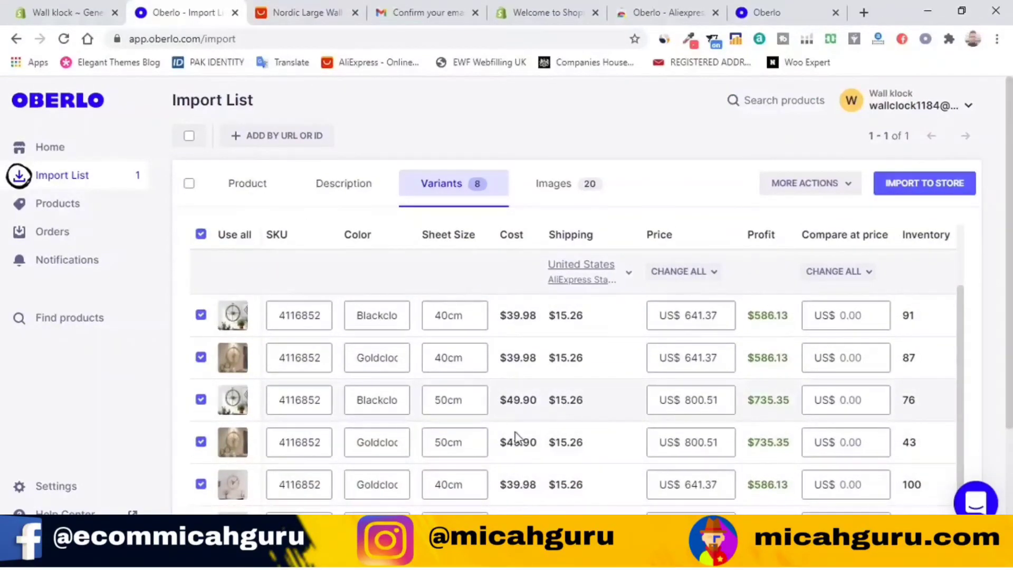
{"action": "scroll", "coordinate": [516, 438], "scroll_direction": "up", "scroll_amount": 2}
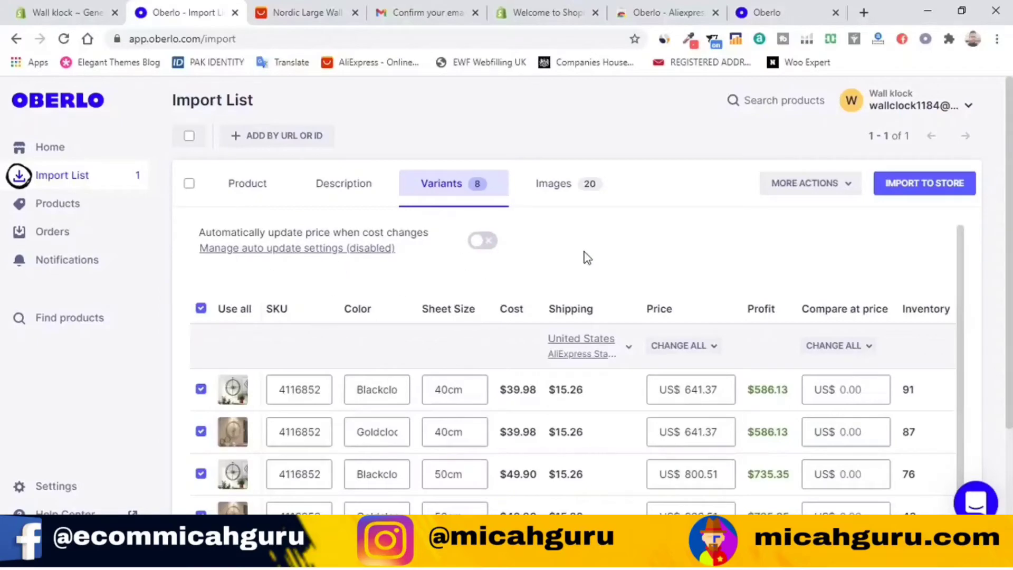
{"action": "scroll", "coordinate": [584, 252], "scroll_direction": "down", "scroll_amount": 2}
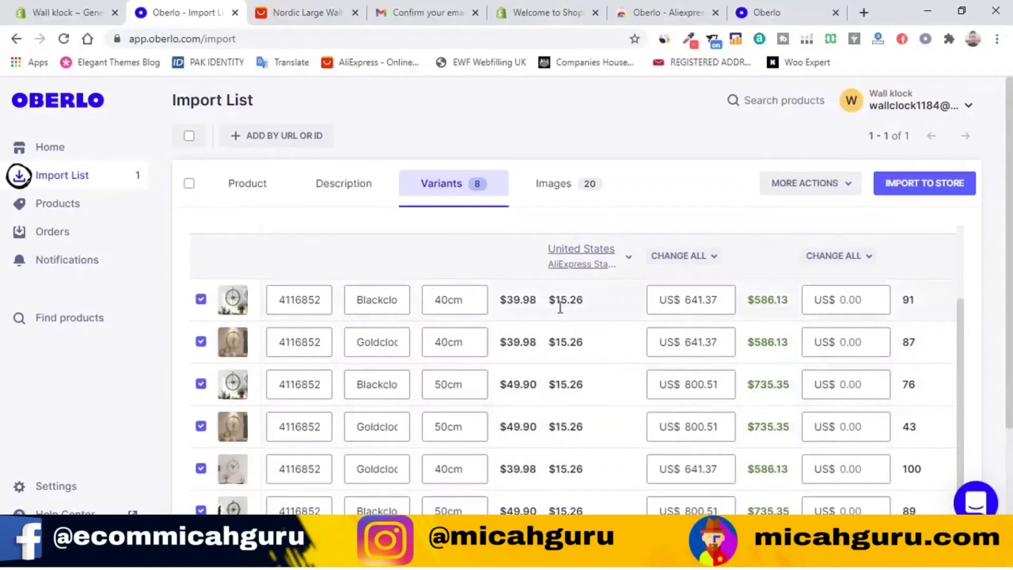
{"action": "scroll", "coordinate": [560, 308], "scroll_direction": "down", "scroll_amount": 3}
{"action": "scroll", "coordinate": [812, 369], "scroll_direction": "up", "scroll_amount": 2}
{"action": "left_click", "coordinate": [684, 198]}
{"action": "scroll", "coordinate": [468, 343], "scroll_direction": "down", "scroll_amount": 2}
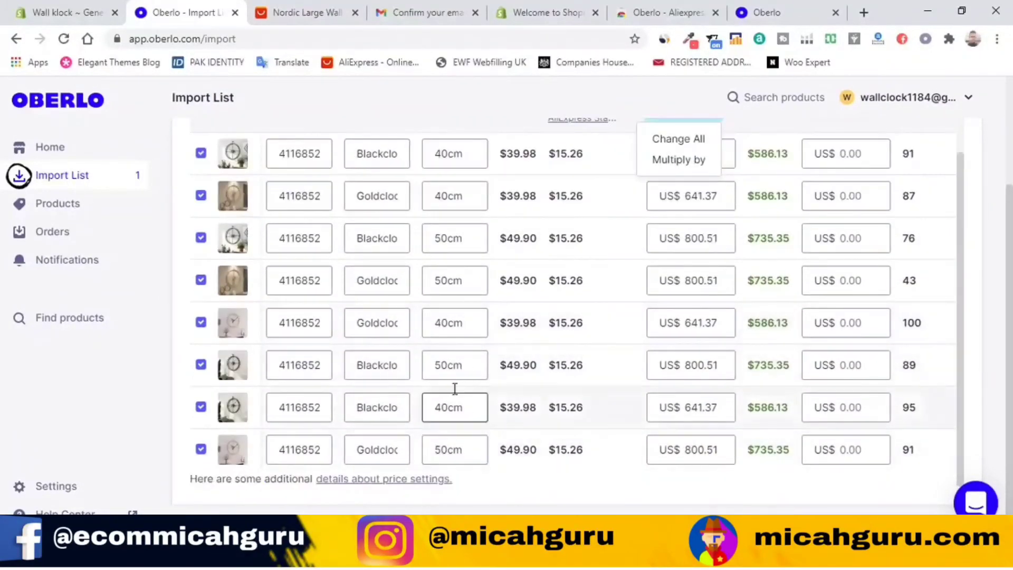
Step: Untick the four 40cm variants: gold (100 and 87 in stock) and black (91 and 95 in stock)
{"action": "left_click", "coordinate": [207, 322]}
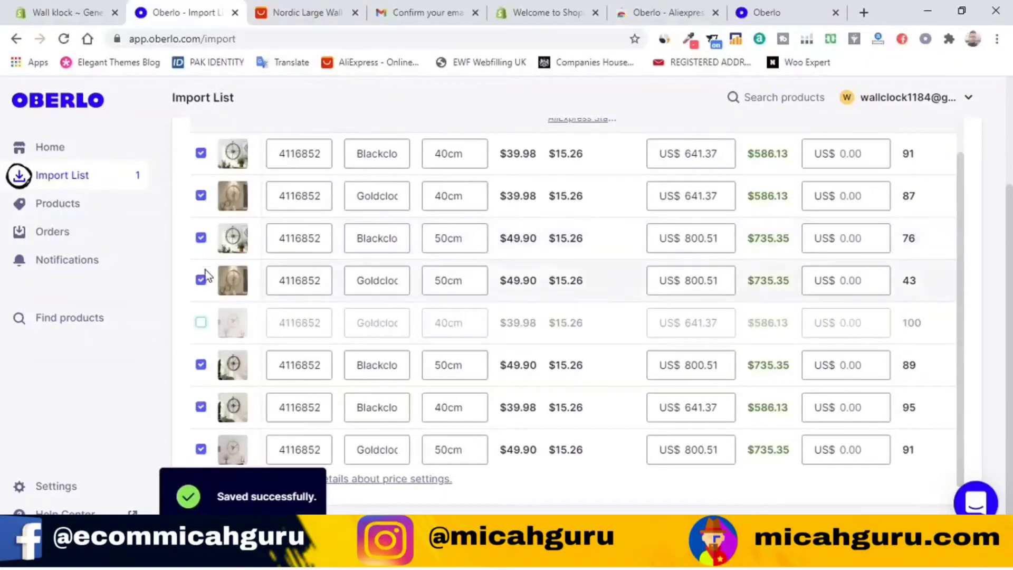
{"action": "left_click", "coordinate": [203, 198]}
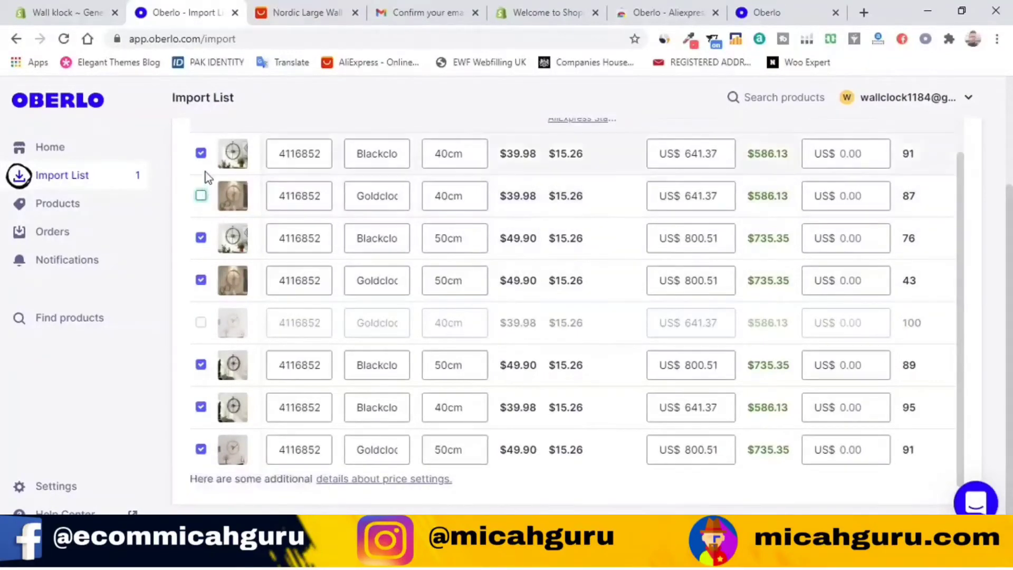
{"action": "left_click", "coordinate": [201, 153]}
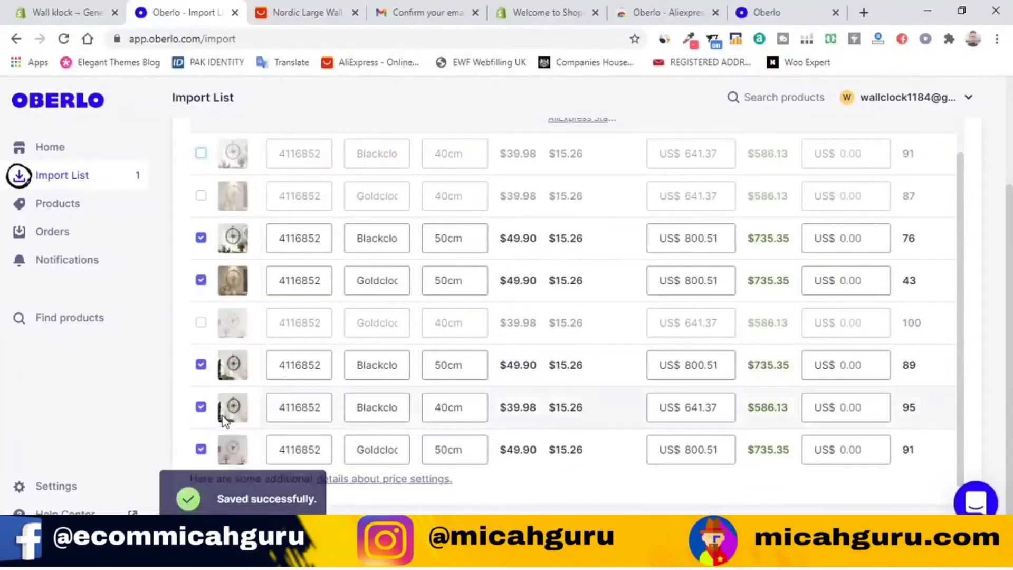
{"action": "left_click", "coordinate": [201, 407]}
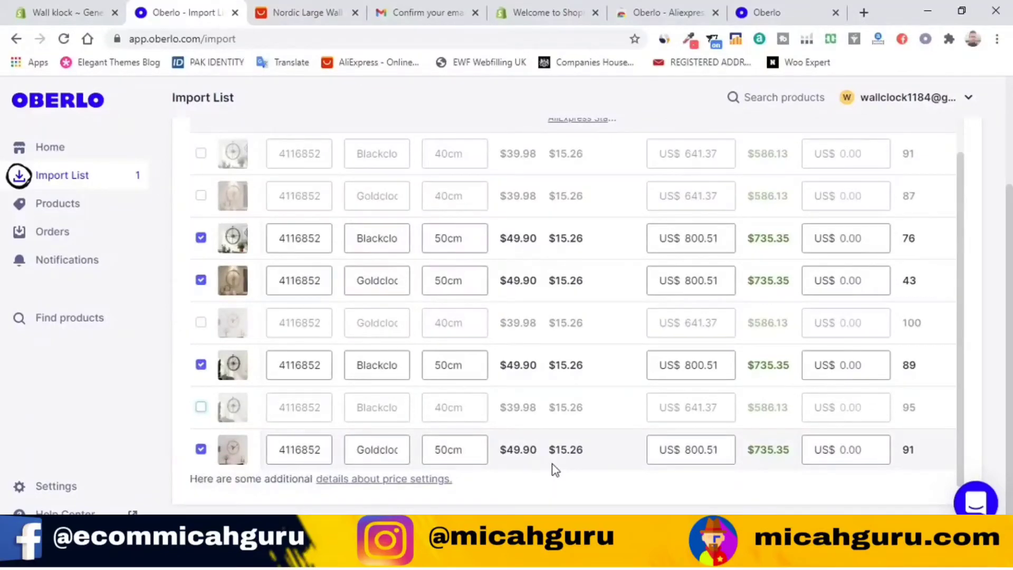
{"action": "scroll", "coordinate": [757, 378], "scroll_direction": "up", "scroll_amount": 2}
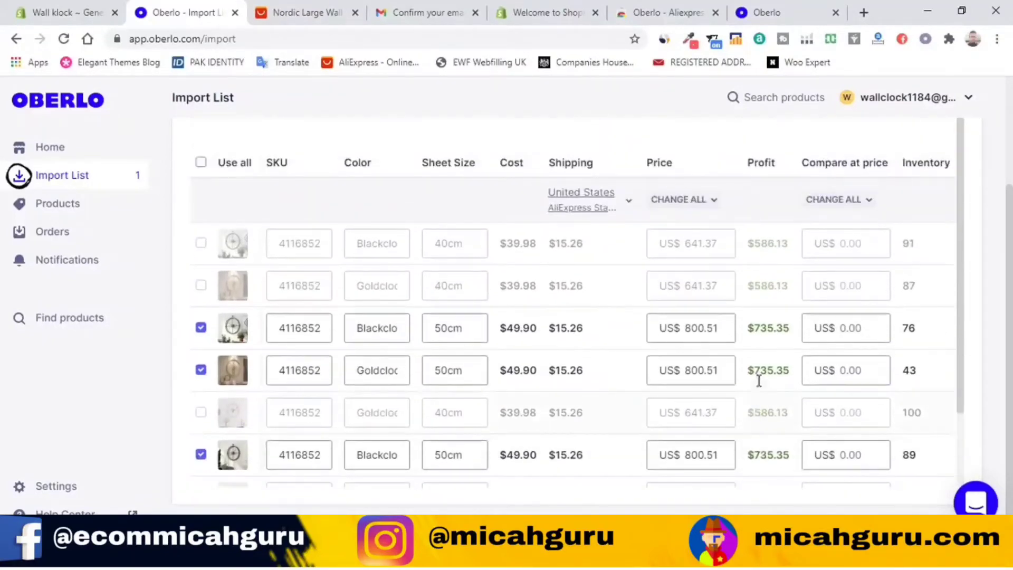
Step: Set every variant's price to US$100.99 with Change All, entering 100
{"action": "scroll", "coordinate": [762, 384], "scroll_direction": "down", "scroll_amount": 2}
{"action": "scroll", "coordinate": [768, 378], "scroll_direction": "up", "scroll_amount": 2}
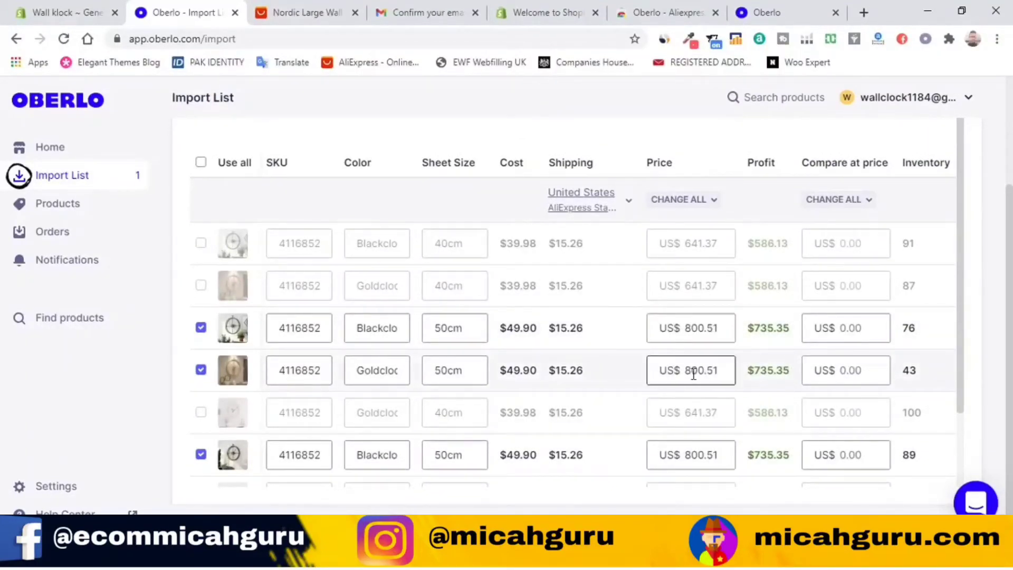
{"action": "left_click", "coordinate": [703, 329]}
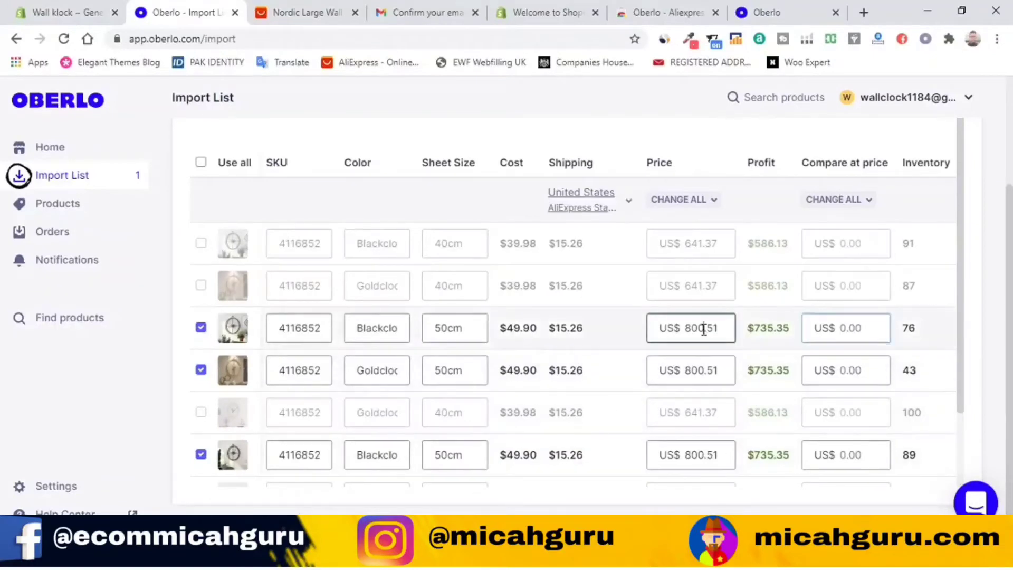
{"action": "type", "text": "100"}
{"action": "double_click", "coordinate": [703, 329]}
{"action": "left_click", "coordinate": [681, 200]}
{"action": "left_click", "coordinate": [678, 227]}
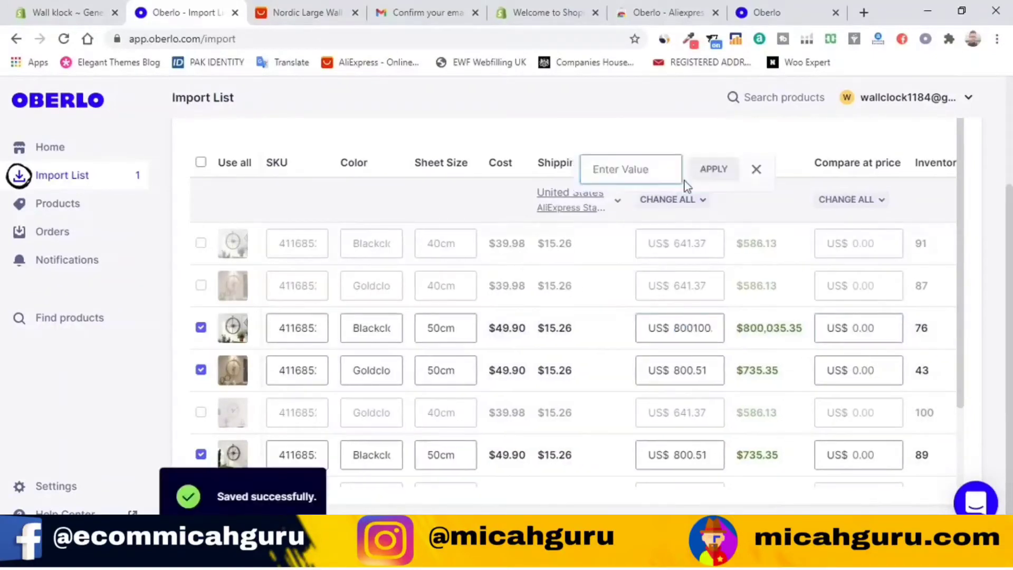
{"action": "type", "text": "100"}
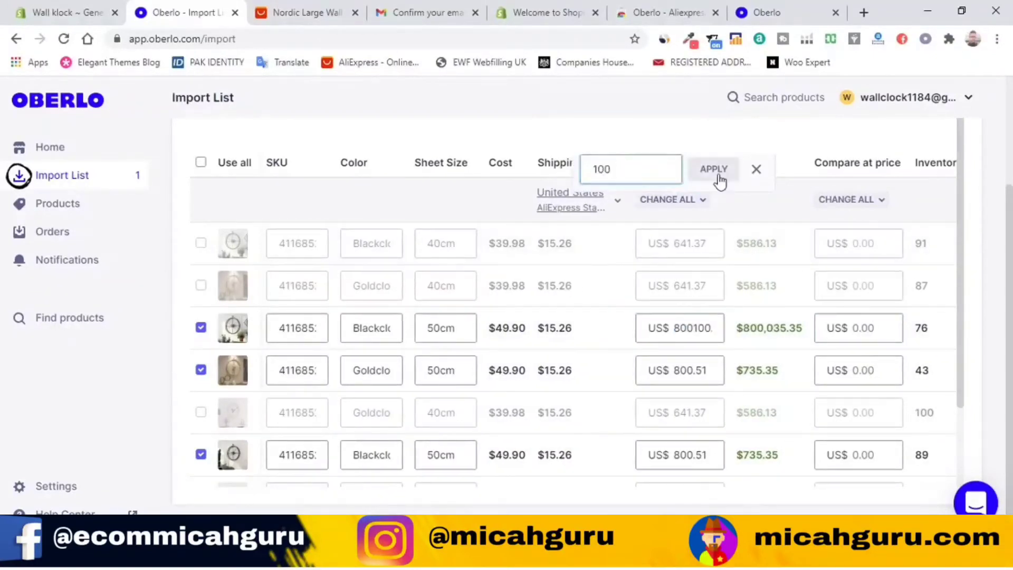
{"action": "left_click", "coordinate": [719, 179]}
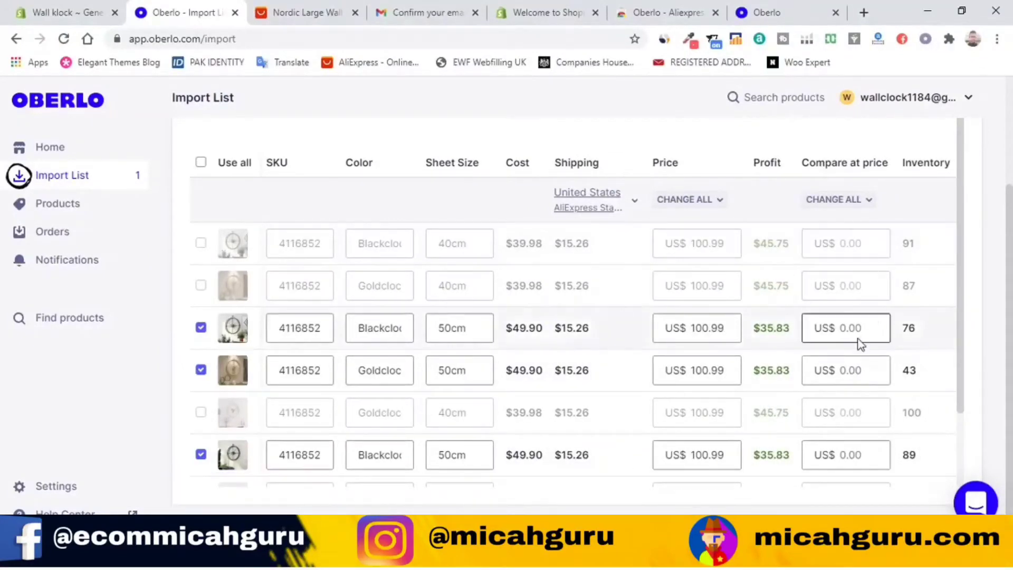
Step: Set every variant's compare-at price to US$250.99 with Change All, entering 250
{"action": "left_click", "coordinate": [854, 201]}
{"action": "left_click", "coordinate": [835, 227]}
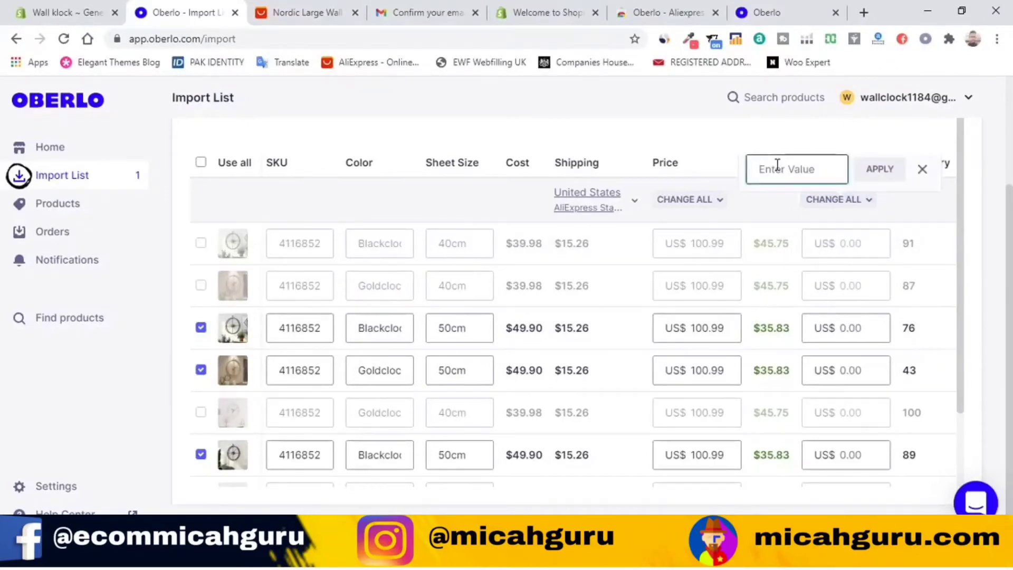
{"action": "type", "text": "250.99"}
{"action": "left_click", "coordinate": [879, 170]}
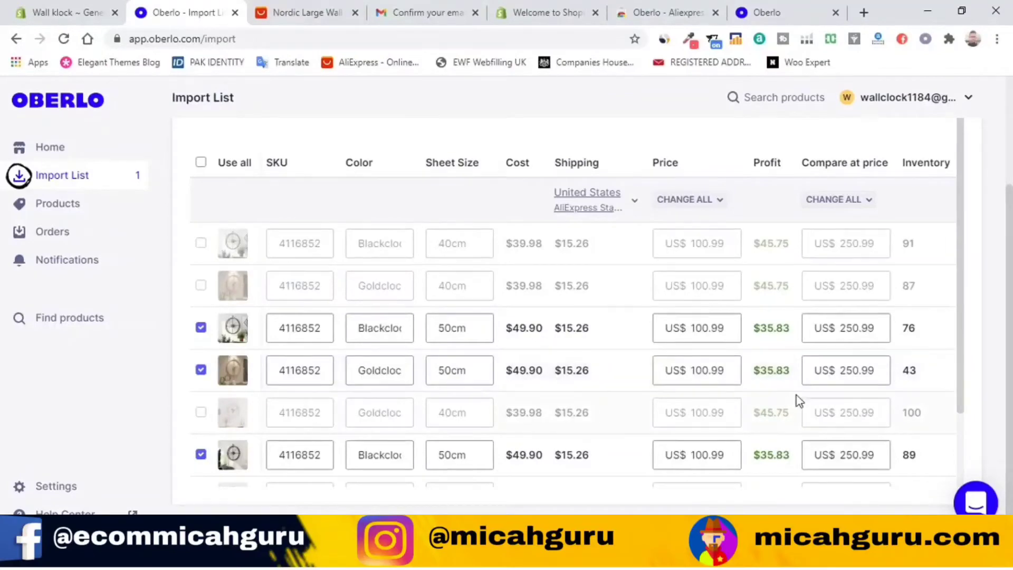
{"action": "scroll", "coordinate": [796, 397], "scroll_direction": "down", "scroll_amount": 2}
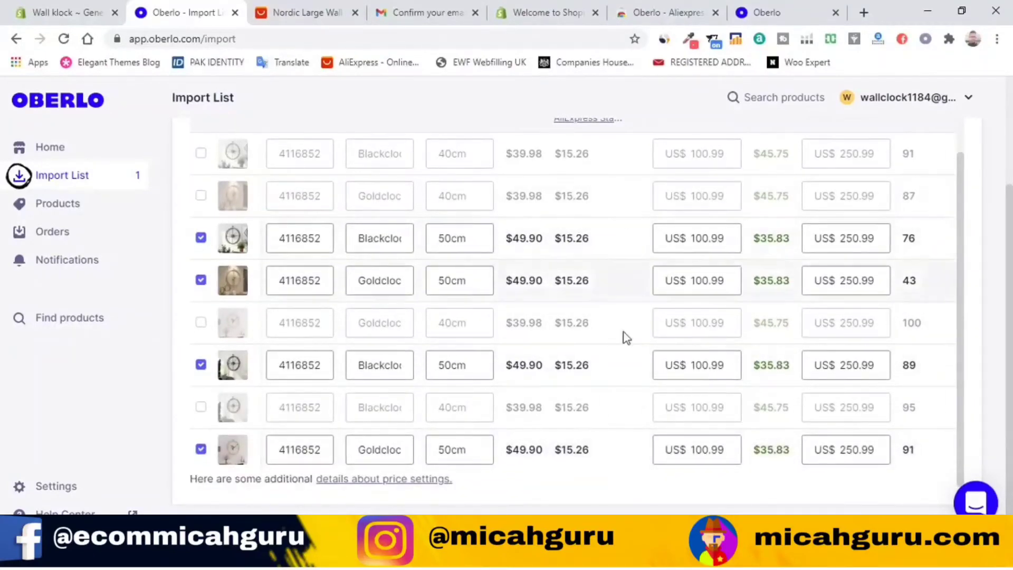
{"action": "scroll", "coordinate": [714, 449], "scroll_direction": "up", "scroll_amount": 2}
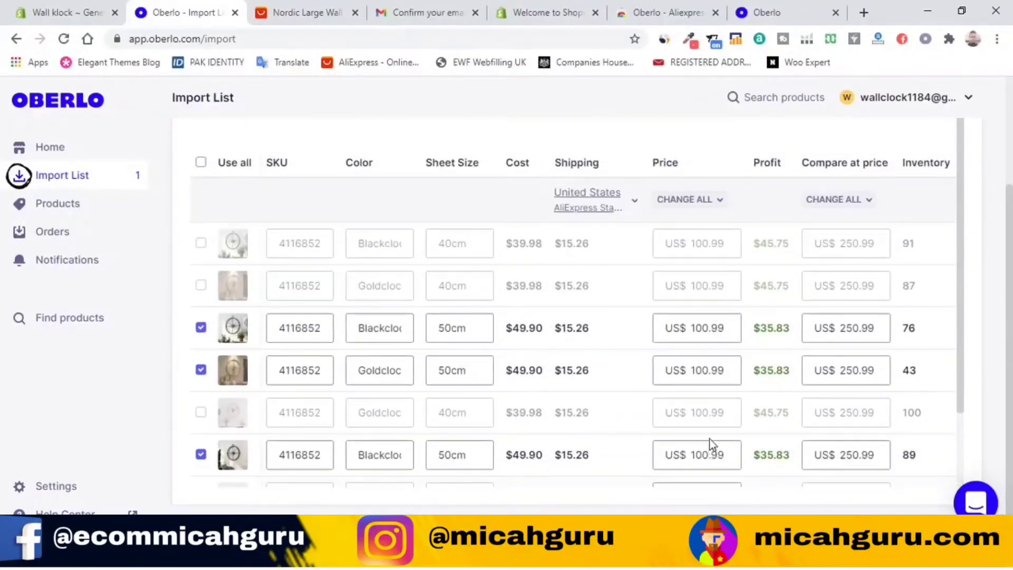
{"action": "scroll", "coordinate": [607, 264], "scroll_direction": "up", "scroll_amount": 3}
Step: Show the wall clock's image gallery and include the teal clock photo
{"action": "left_click", "coordinate": [564, 179]}
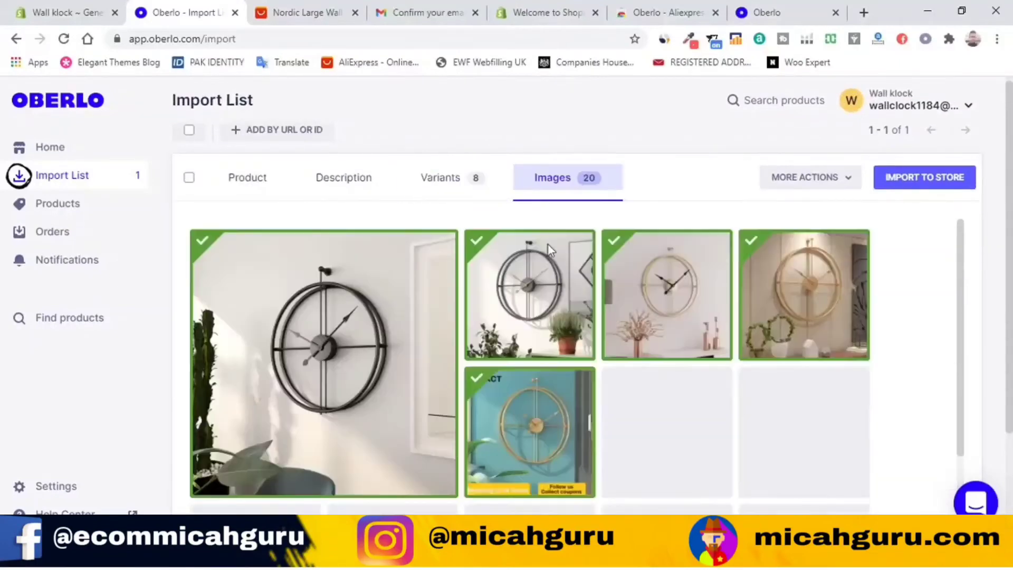
{"action": "scroll", "coordinate": [735, 343], "scroll_direction": "down", "scroll_amount": 3}
{"action": "scroll", "coordinate": [737, 359], "scroll_direction": "up", "scroll_amount": 3}
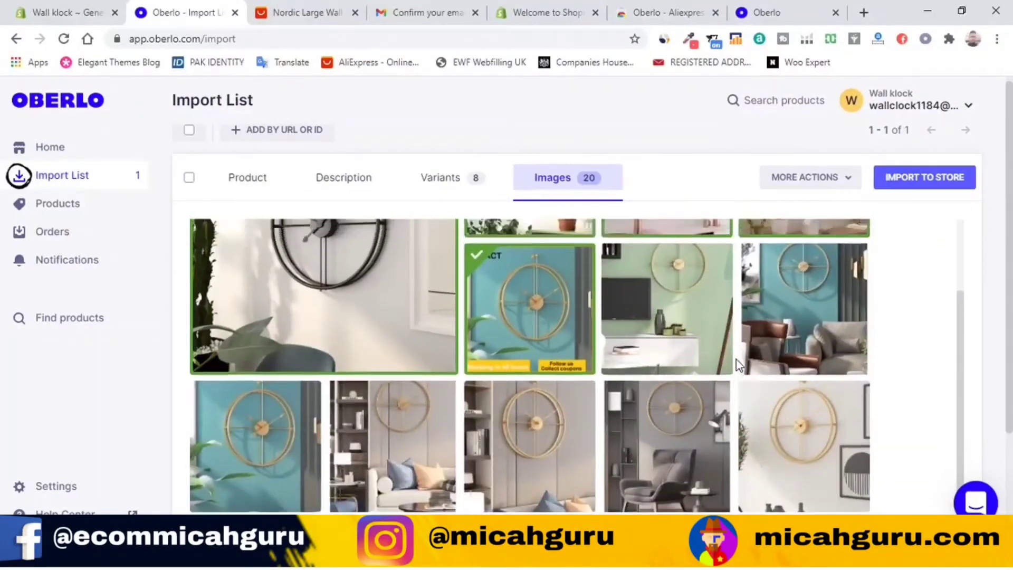
{"action": "left_click", "coordinate": [533, 434]}
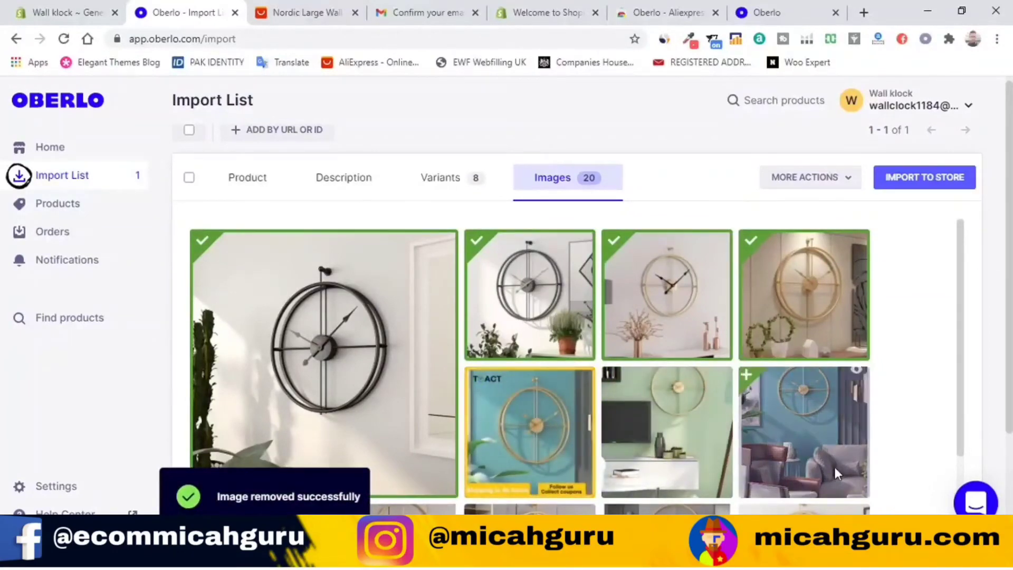
{"action": "scroll", "coordinate": [736, 443], "scroll_direction": "down", "scroll_amount": 2}
{"action": "scroll", "coordinate": [738, 401], "scroll_direction": "up", "scroll_amount": 2}
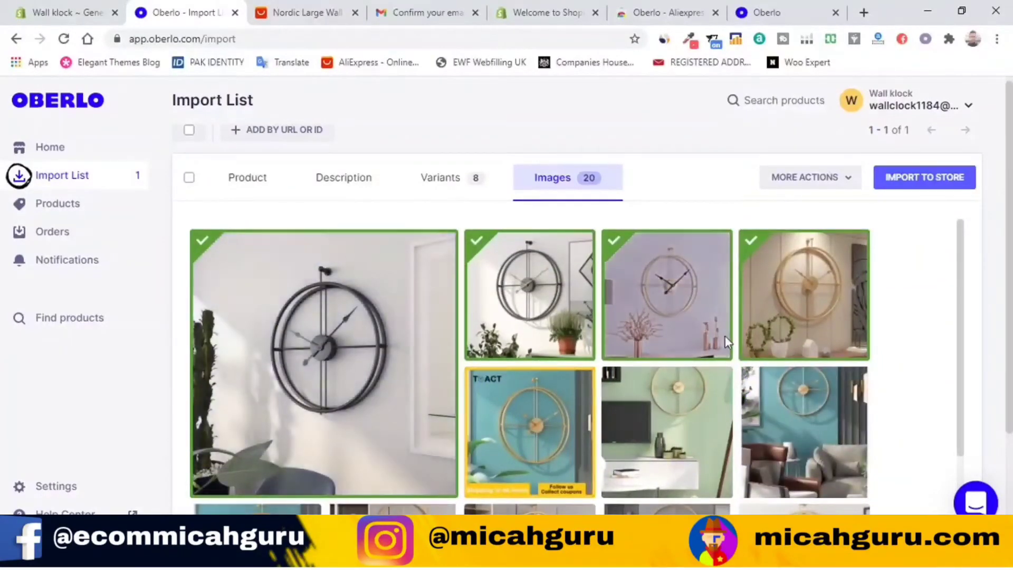
{"action": "scroll", "coordinate": [758, 382], "scroll_direction": "down", "scroll_amount": 3}
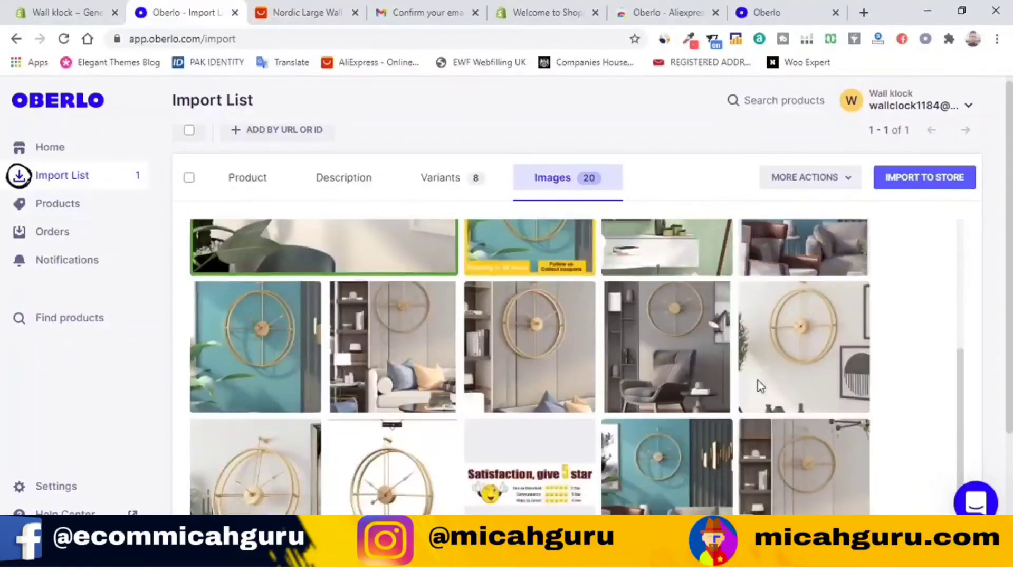
{"action": "scroll", "coordinate": [738, 388], "scroll_direction": "up", "scroll_amount": 2}
{"action": "left_click_drag", "start_coordinate": [318, 477], "coordinate": [432, 397]}
{"action": "scroll", "coordinate": [432, 398], "scroll_direction": "up", "scroll_amount": 1}
{"action": "scroll", "coordinate": [303, 401], "scroll_direction": "down", "scroll_amount": 1}
{"action": "left_click", "coordinate": [263, 459]}
{"action": "left_click", "coordinate": [529, 443]}
{"action": "scroll", "coordinate": [715, 422], "scroll_direction": "up", "scroll_amount": 1}
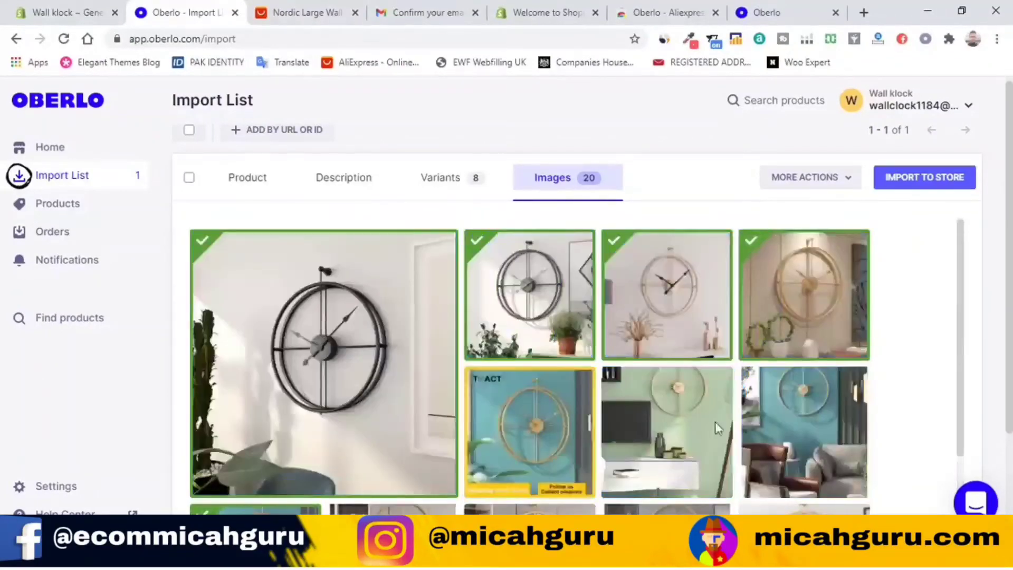
{"action": "left_click", "coordinate": [269, 454]}
{"action": "scroll", "coordinate": [357, 388], "scroll_direction": "down", "scroll_amount": 3}
{"action": "left_click", "coordinate": [274, 412]}
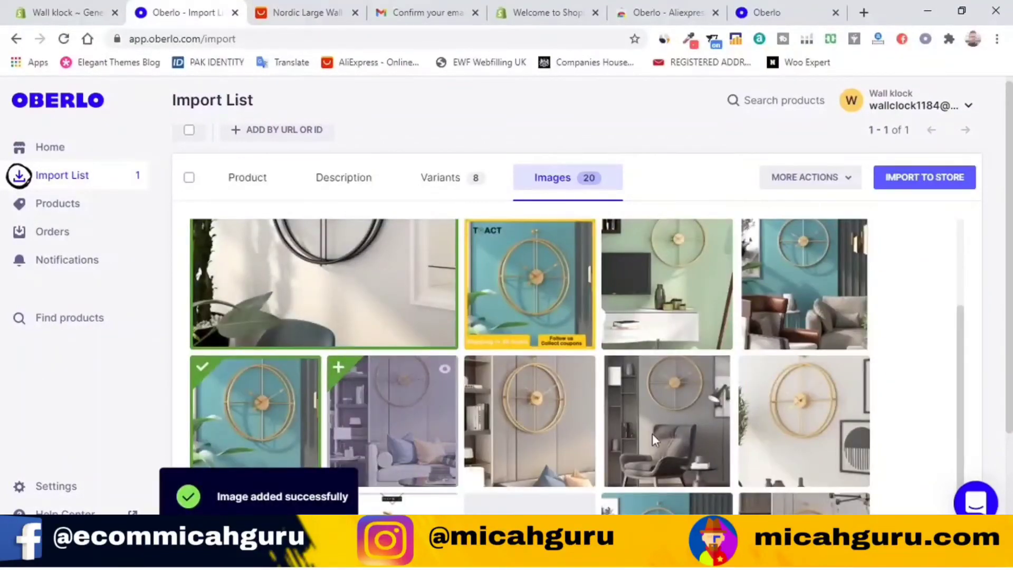
{"action": "scroll", "coordinate": [829, 444], "scroll_direction": "up", "scroll_amount": 1}
{"action": "scroll", "coordinate": [828, 444], "scroll_direction": "up", "scroll_amount": 1}
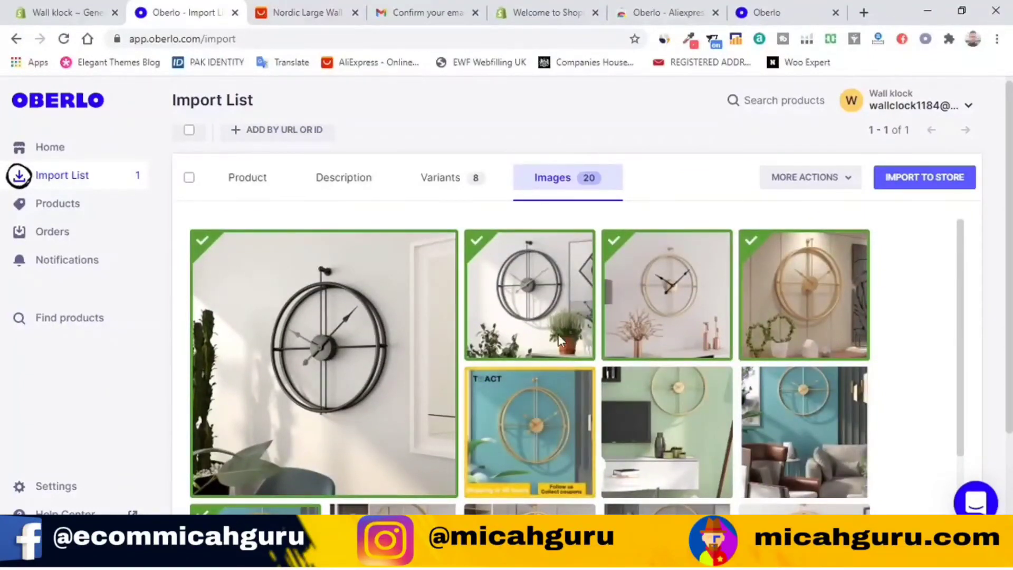
Step: Drop the dried-plants photo and add the teal living-room clock photo
{"action": "left_click", "coordinate": [667, 290]}
{"action": "scroll", "coordinate": [811, 293], "scroll_direction": "down", "scroll_amount": 2}
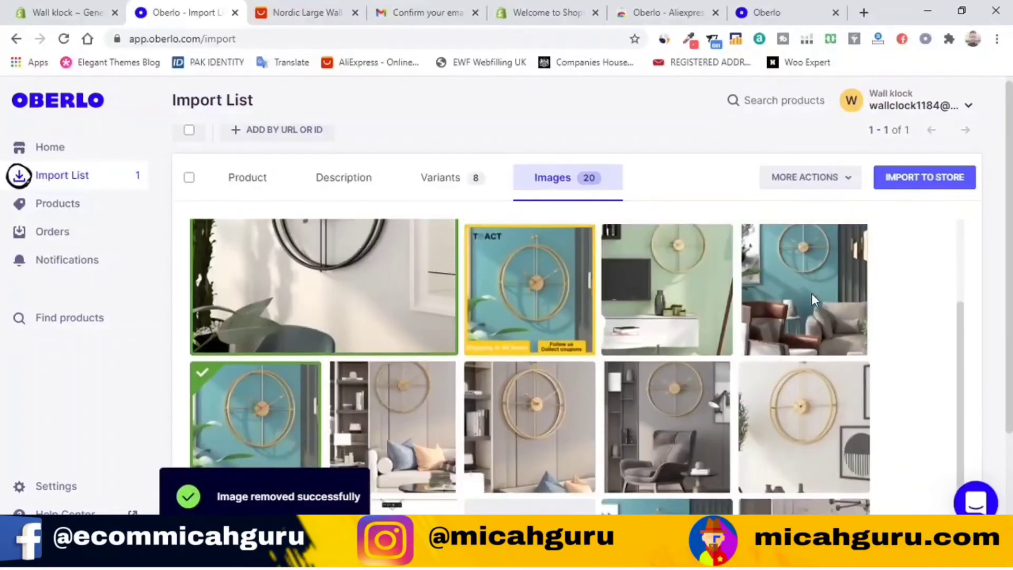
{"action": "scroll", "coordinate": [751, 435], "scroll_direction": "up", "scroll_amount": 1}
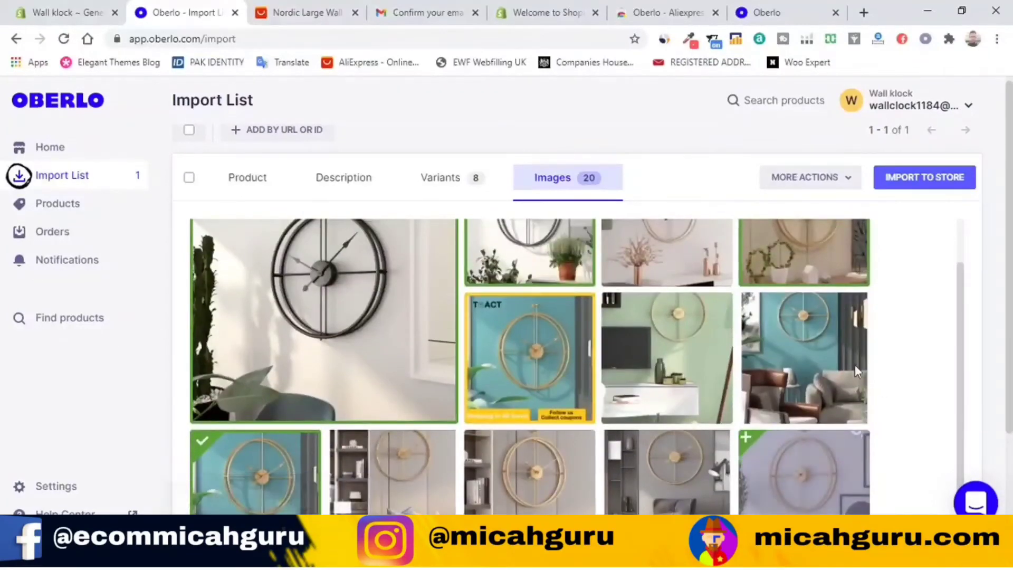
{"action": "left_click", "coordinate": [764, 326]}
{"action": "scroll", "coordinate": [689, 461], "scroll_direction": "up", "scroll_amount": 1}
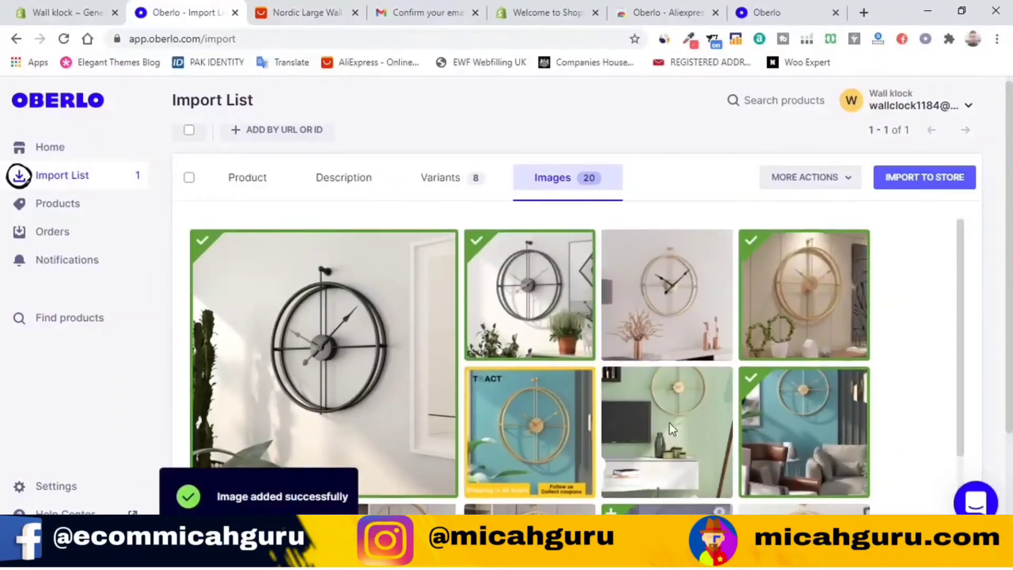
{"action": "scroll", "coordinate": [681, 425], "scroll_direction": "down", "scroll_amount": 4}
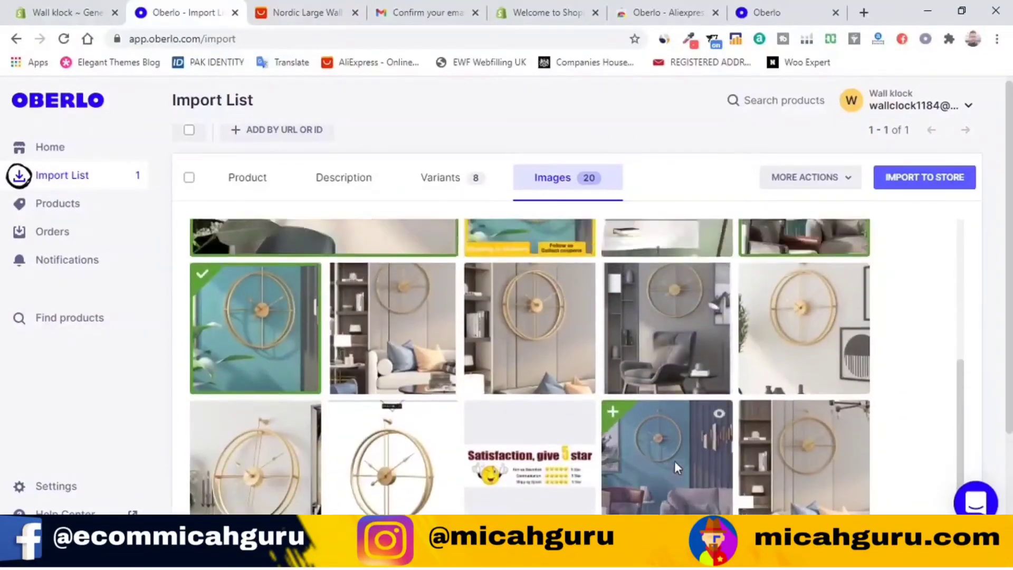
{"action": "scroll", "coordinate": [674, 467], "scroll_direction": "up", "scroll_amount": 1}
Step: Add the grey-chair and bottom-right clock photos to the product
{"action": "left_click", "coordinate": [663, 333]}
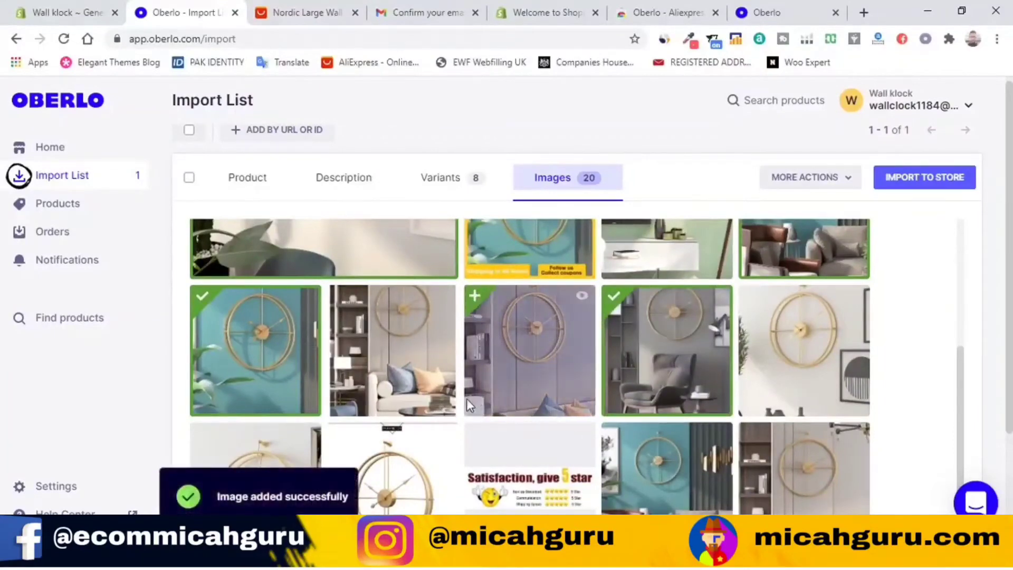
{"action": "scroll", "coordinate": [458, 432], "scroll_direction": "down", "scroll_amount": 1}
{"action": "scroll", "coordinate": [653, 429], "scroll_direction": "up", "scroll_amount": 2}
{"action": "scroll", "coordinate": [587, 410], "scroll_direction": "down", "scroll_amount": 2}
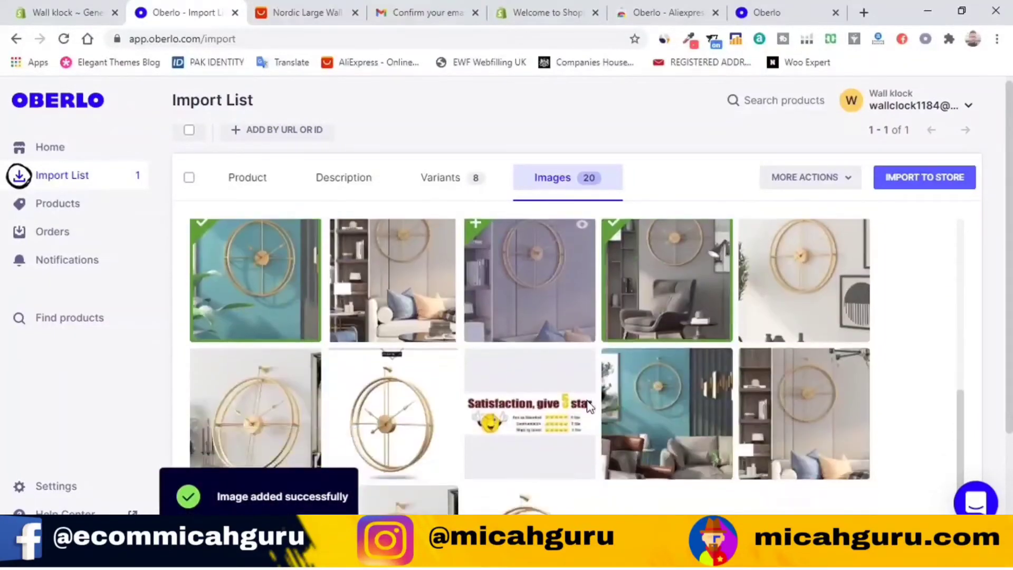
{"action": "scroll", "coordinate": [770, 460], "scroll_direction": "up", "scroll_amount": 2}
{"action": "scroll", "coordinate": [770, 460], "scroll_direction": "down", "scroll_amount": 2}
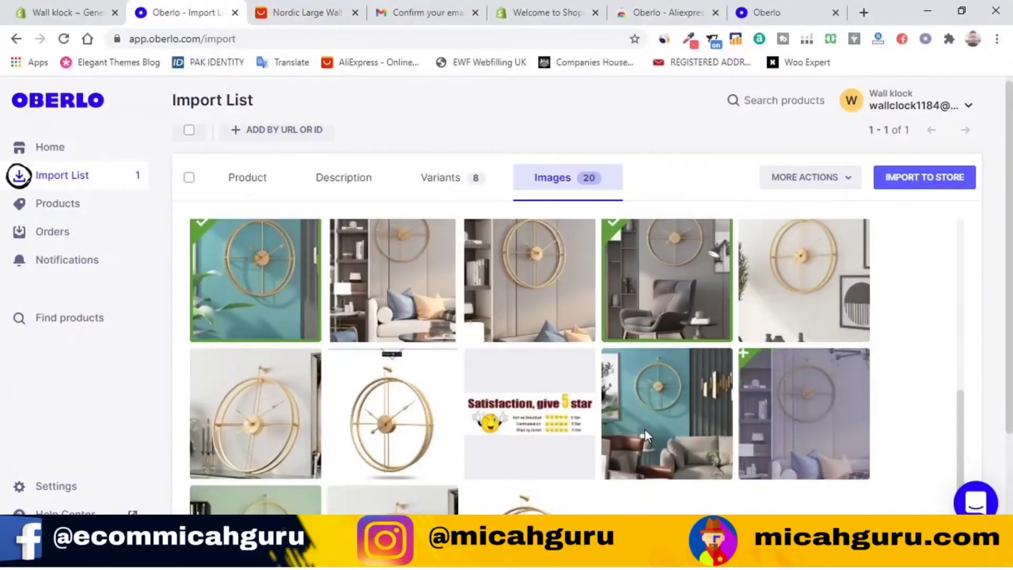
{"action": "scroll", "coordinate": [657, 429], "scroll_direction": "down", "scroll_amount": 4}
{"action": "scroll", "coordinate": [739, 440], "scroll_direction": "up", "scroll_amount": 4}
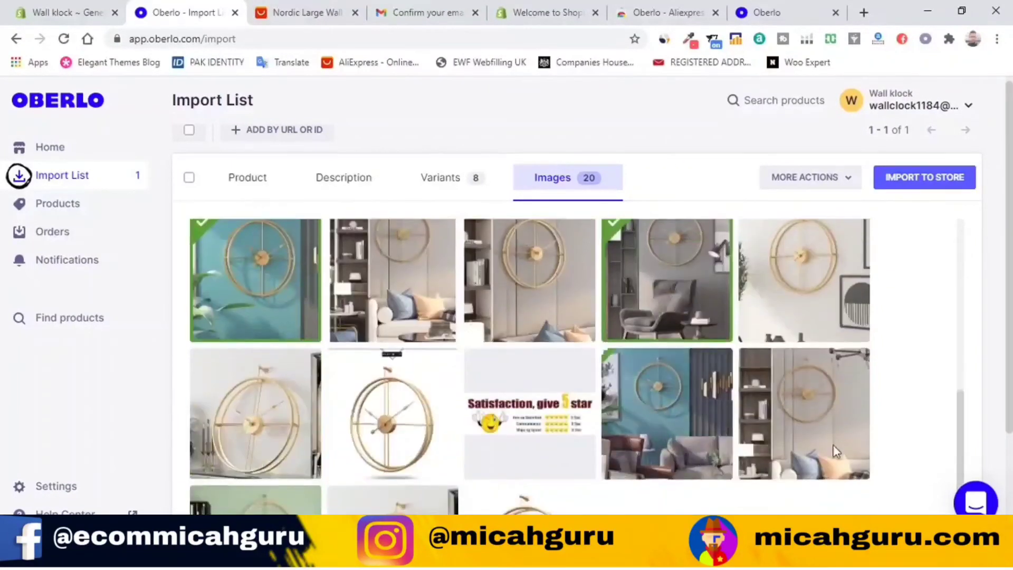
{"action": "left_click", "coordinate": [838, 440]}
{"action": "scroll", "coordinate": [613, 403], "scroll_direction": "down", "scroll_amount": 3}
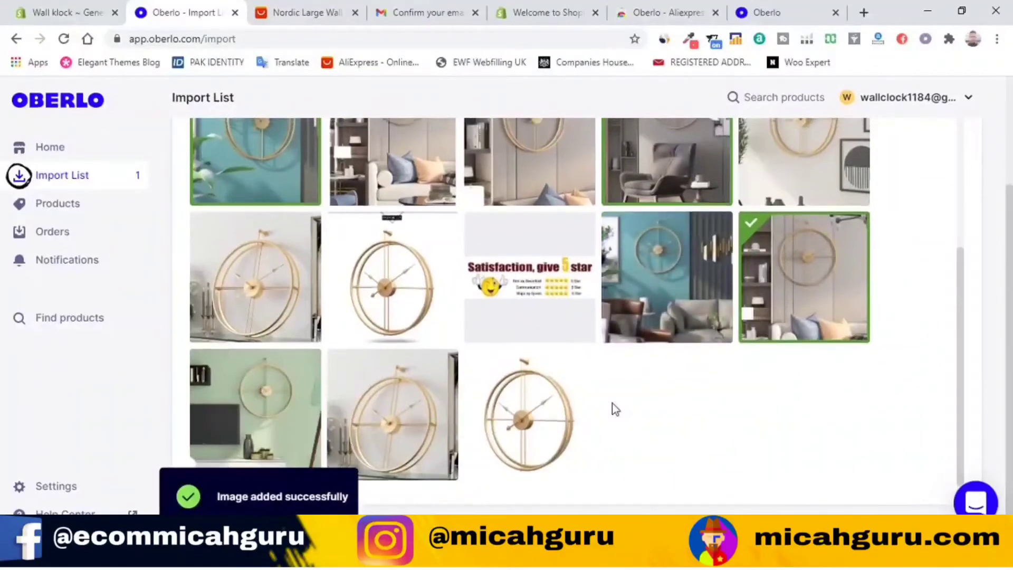
{"action": "scroll", "coordinate": [565, 403], "scroll_direction": "up", "scroll_amount": 3}
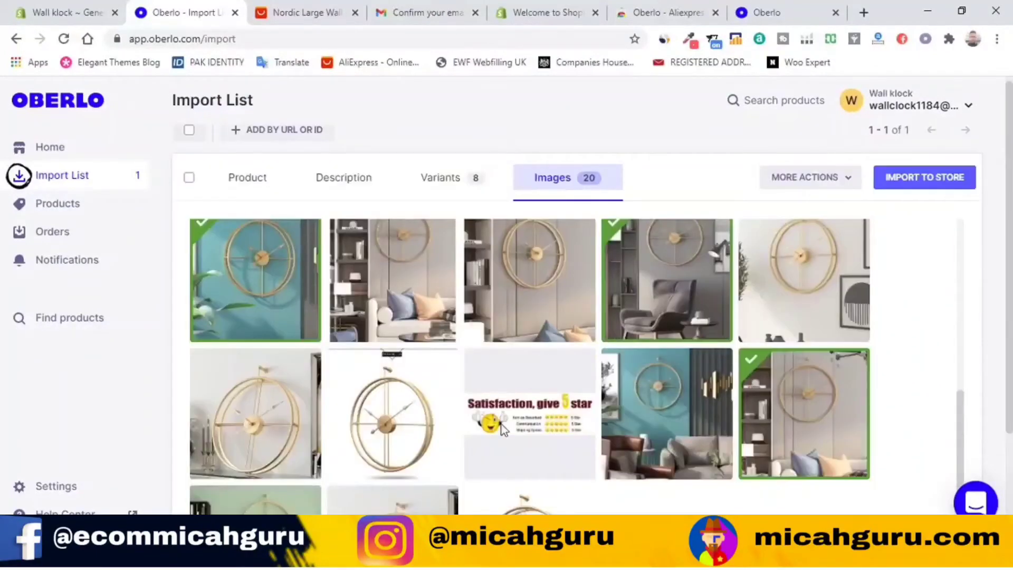
Step: Import the gold wall clock with Import to Store, then switch back to the Shopify admin
{"action": "left_click", "coordinate": [927, 180]}
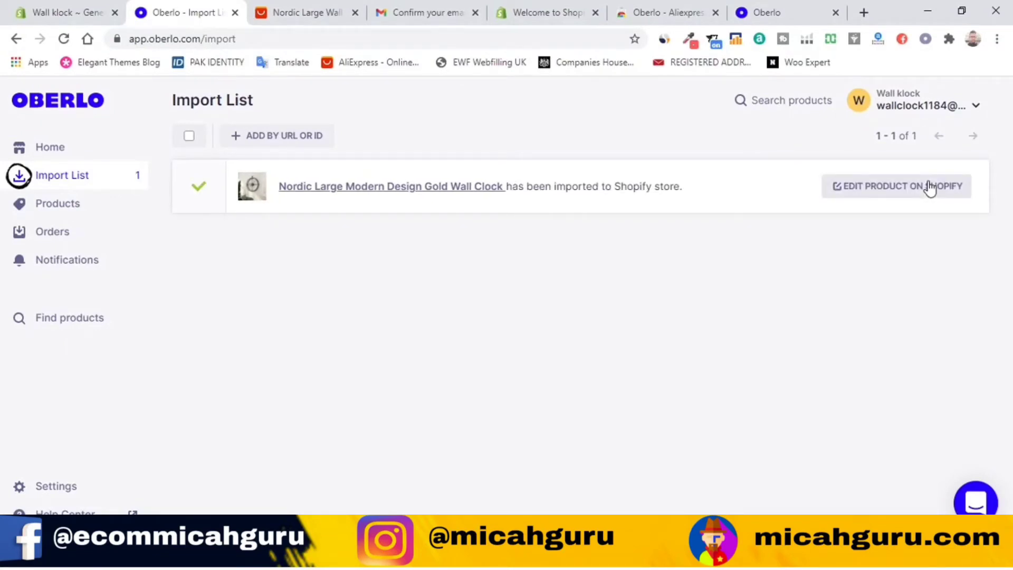
{"action": "left_click", "coordinate": [43, 7]}
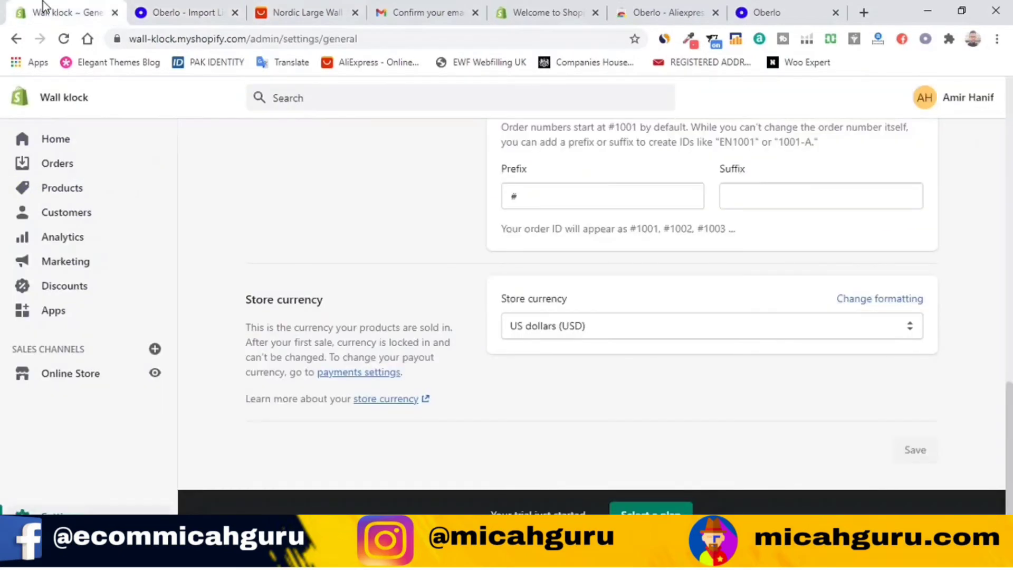
Step: Open Products to see the gold wall clock Active with 299 in stock across 4 variants
{"action": "scroll", "coordinate": [113, 328], "scroll_direction": "up", "scroll_amount": 12}
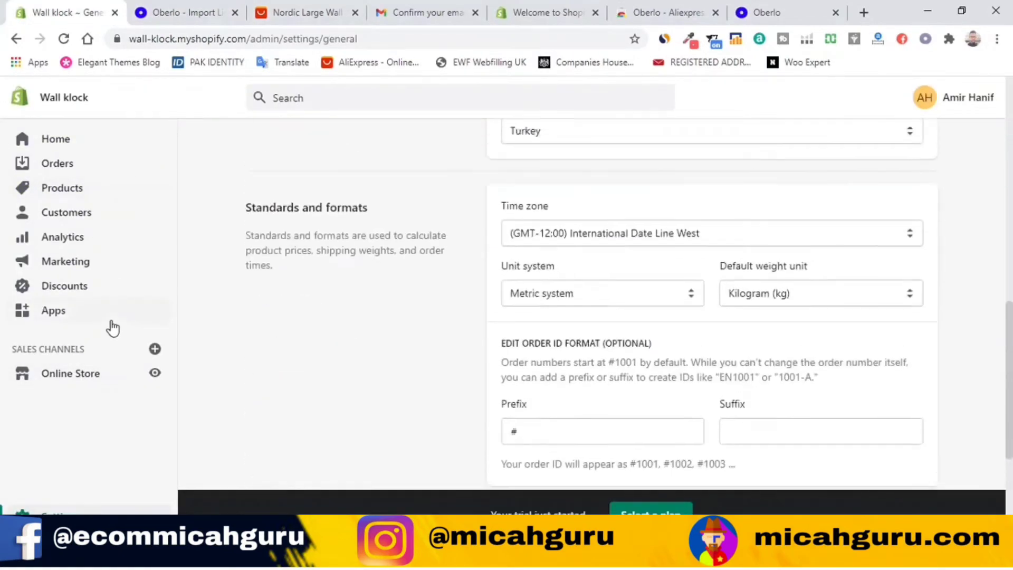
{"action": "left_click", "coordinate": [71, 191]}
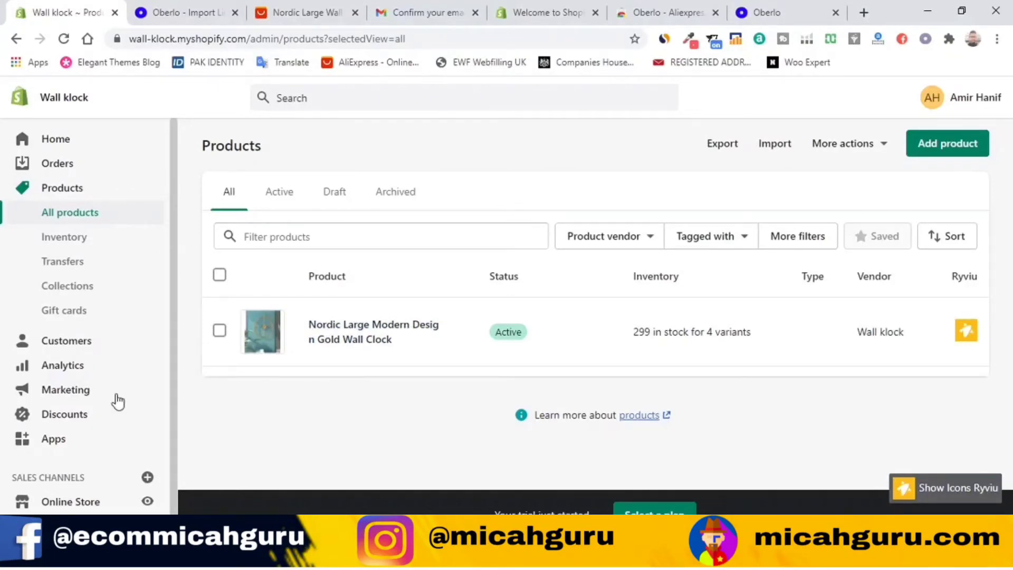
{"action": "scroll", "coordinate": [104, 306], "scroll_direction": "down", "scroll_amount": 1}
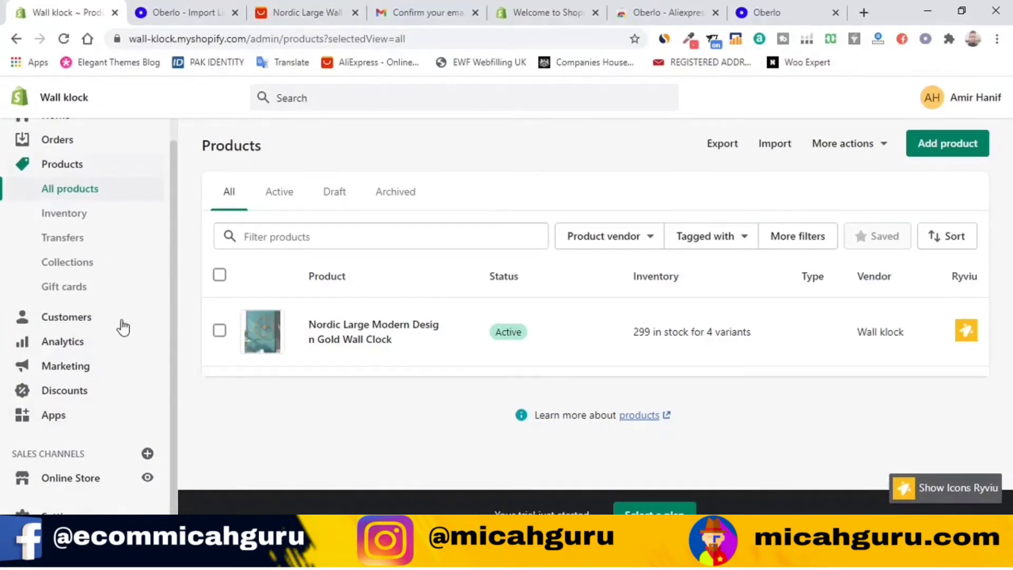
{"action": "scroll", "coordinate": [116, 274], "scroll_direction": "up", "scroll_amount": 1}
Step: Go to Home and scroll the dashboard, where the setup guide shows 1/4 tasks with Add product done
{"action": "left_click", "coordinate": [99, 147]}
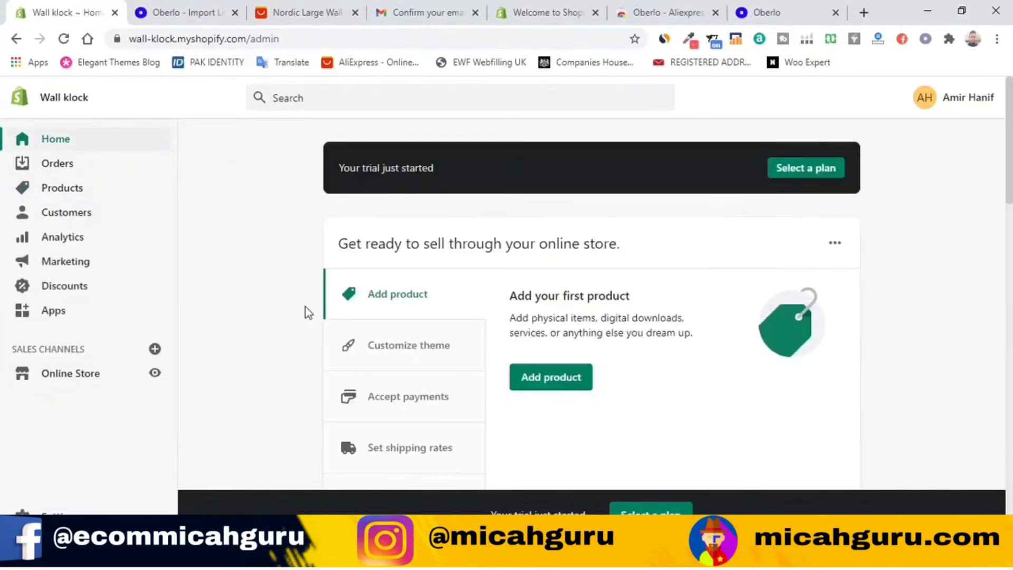
{"action": "scroll", "coordinate": [490, 375], "scroll_direction": "down", "scroll_amount": 3}
{"action": "scroll", "coordinate": [439, 352], "scroll_direction": "up", "scroll_amount": 1}
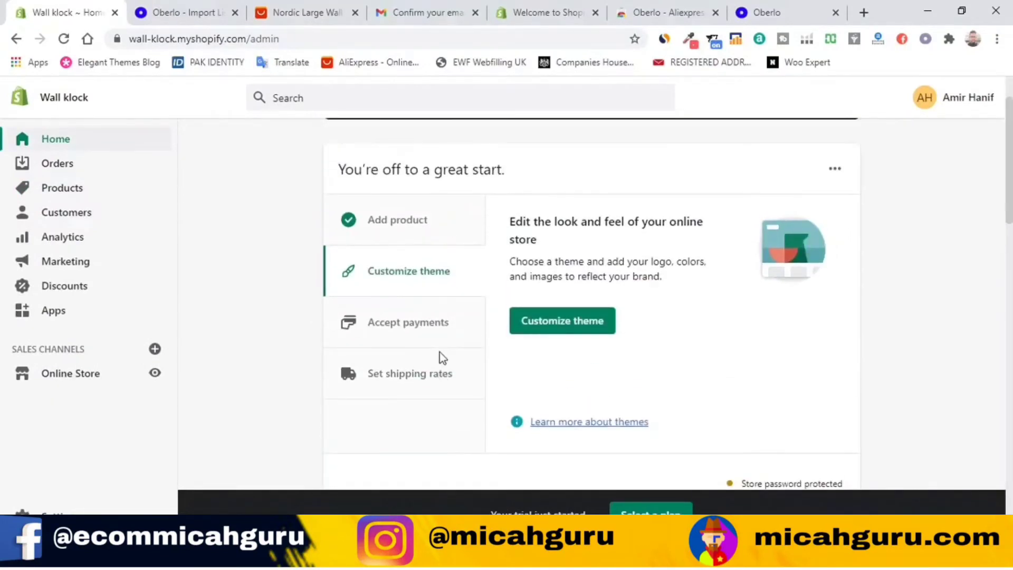
{"action": "scroll", "coordinate": [565, 364], "scroll_direction": "down", "scroll_amount": 5}
{"action": "scroll", "coordinate": [569, 357], "scroll_direction": "up", "scroll_amount": 2}
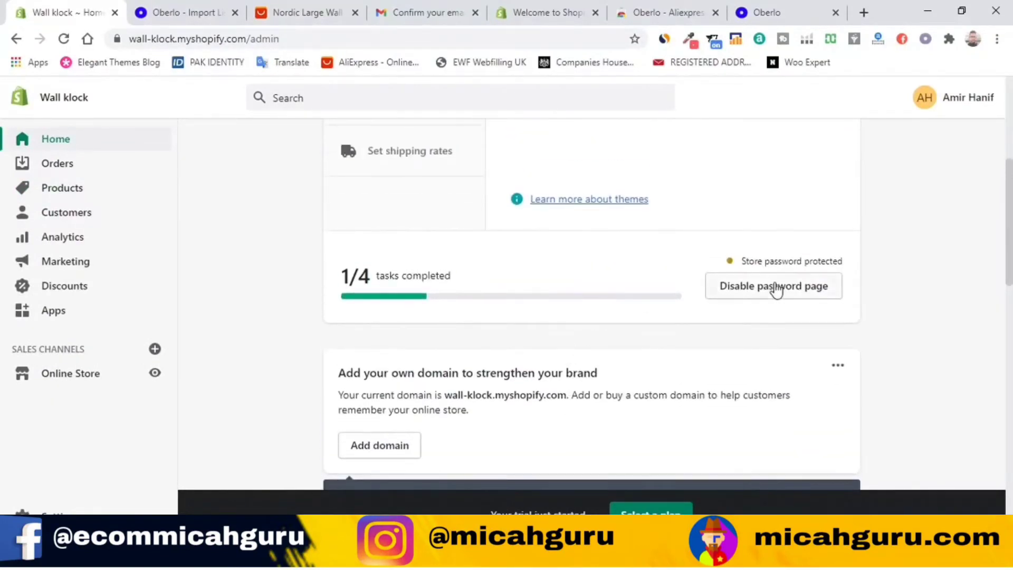
{"action": "scroll", "coordinate": [563, 318], "scroll_direction": "down", "scroll_amount": 3}
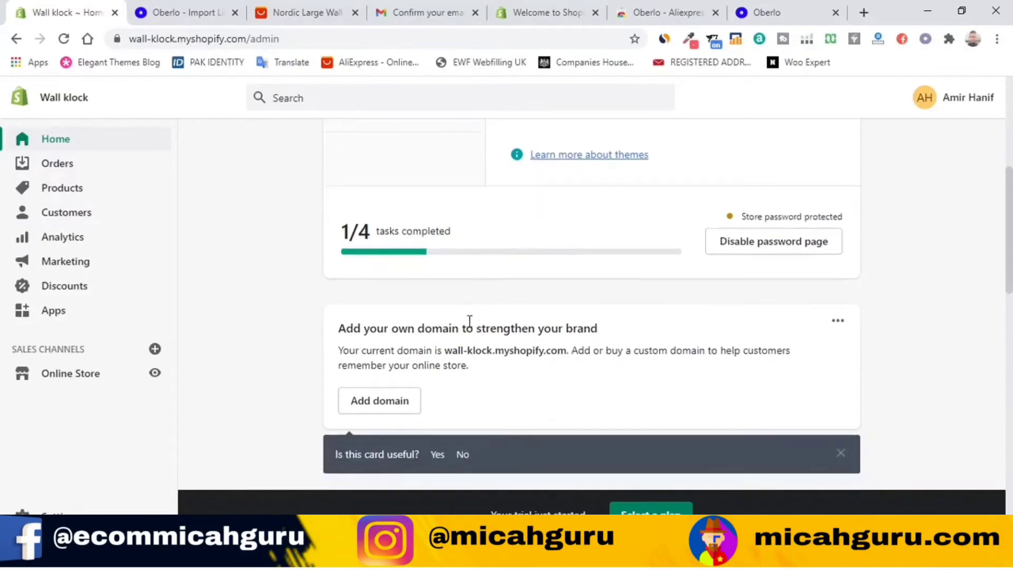
{"action": "scroll", "coordinate": [534, 298], "scroll_direction": "down", "scroll_amount": 2}
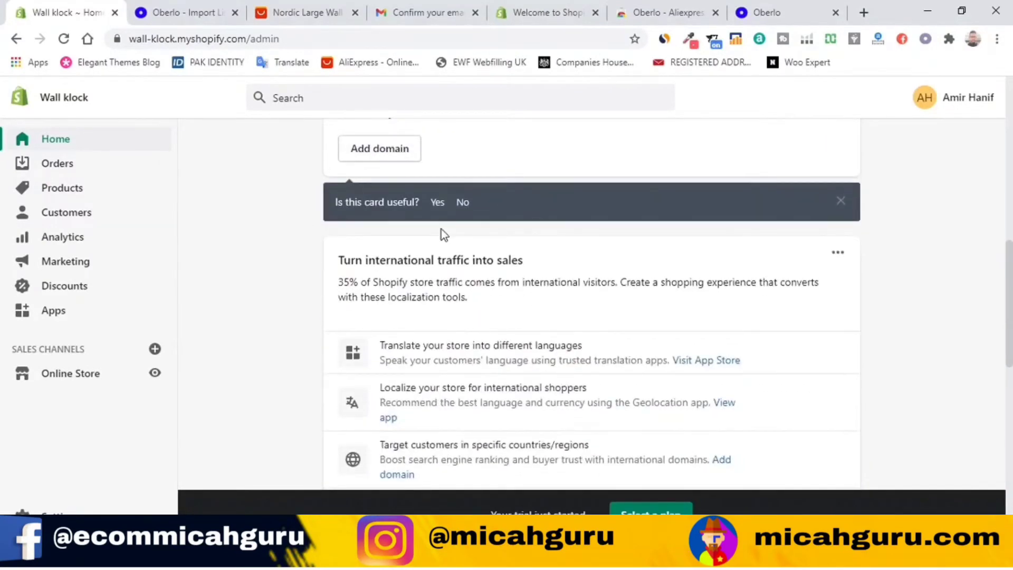
{"action": "scroll", "coordinate": [441, 232], "scroll_direction": "down", "scroll_amount": 10}
{"action": "scroll", "coordinate": [370, 291], "scroll_direction": "up", "scroll_amount": 15}
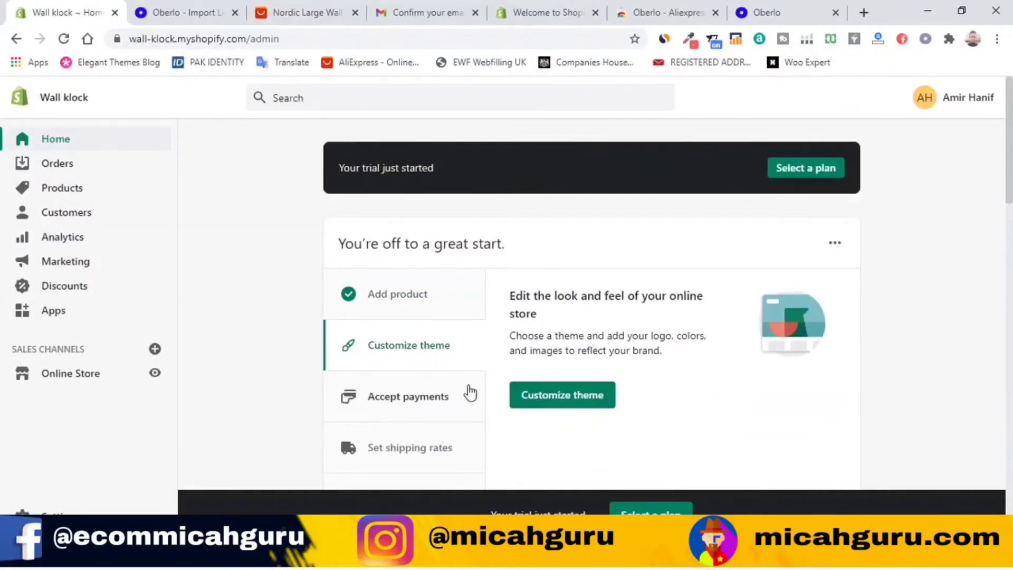
{"action": "scroll", "coordinate": [422, 341], "scroll_direction": "down", "scroll_amount": 3}
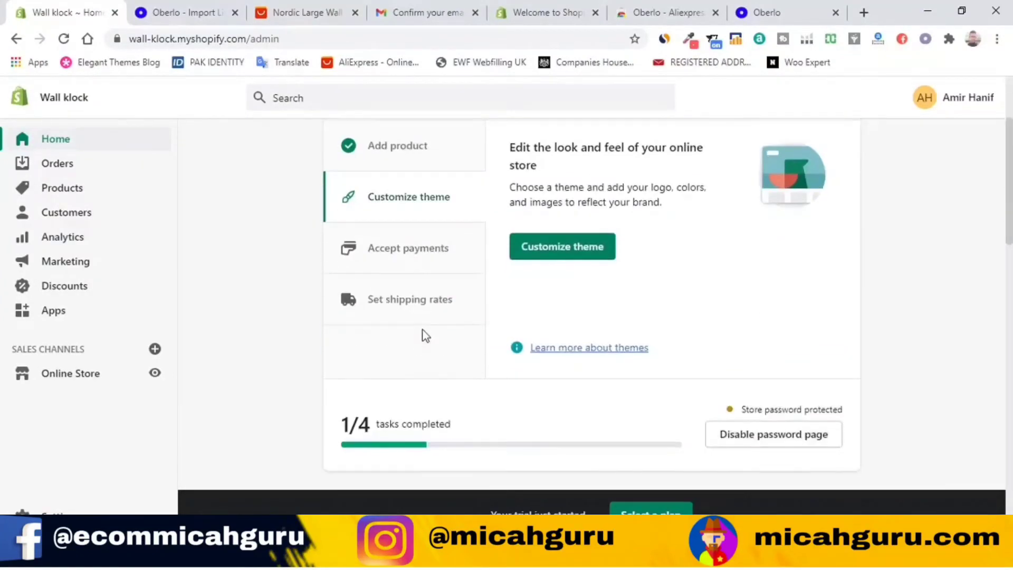
{"action": "scroll", "coordinate": [417, 296], "scroll_direction": "up", "scroll_amount": 3}
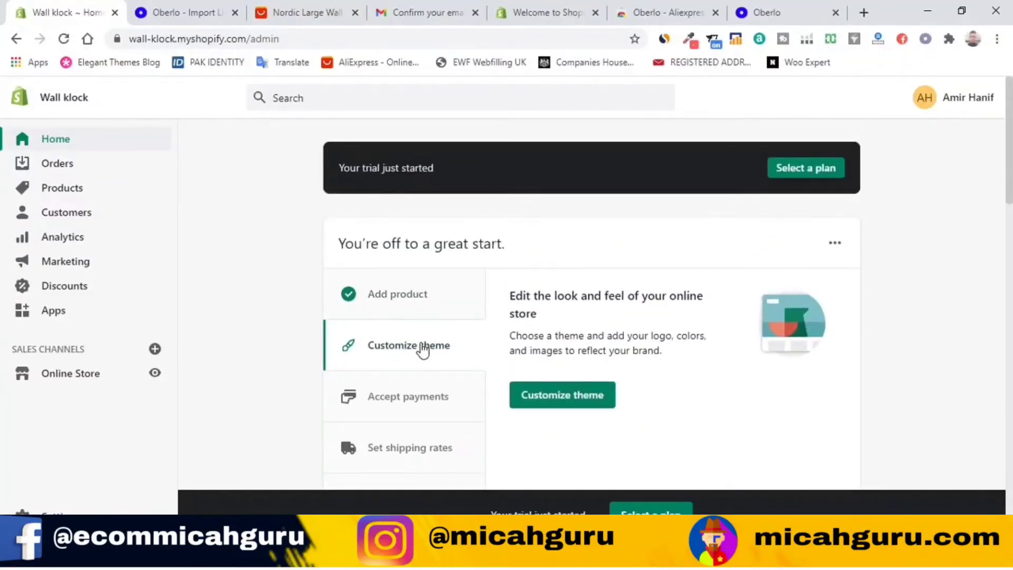
{"action": "left_click", "coordinate": [554, 395]}
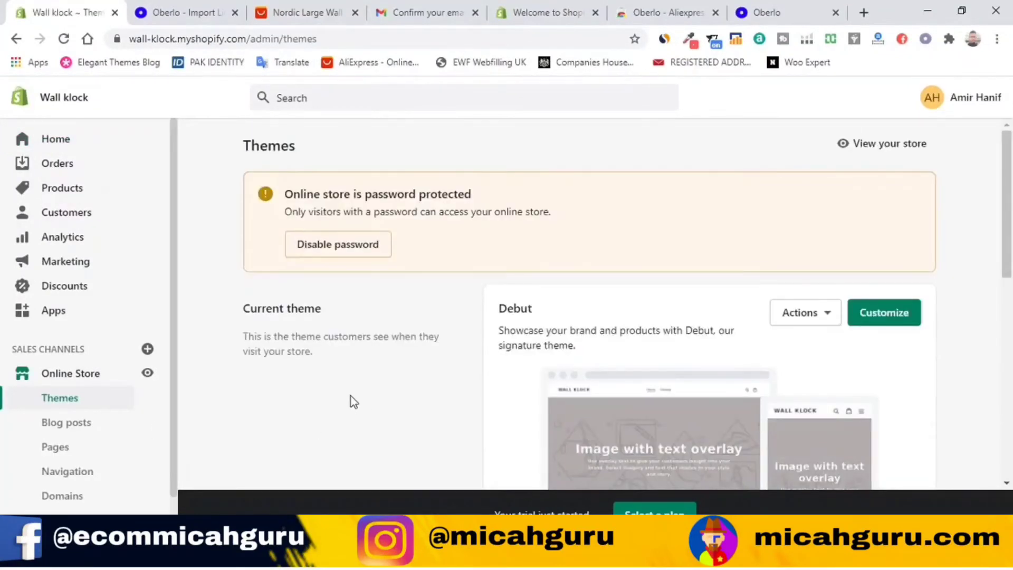
{"action": "scroll", "coordinate": [354, 402], "scroll_direction": "down", "scroll_amount": 3}
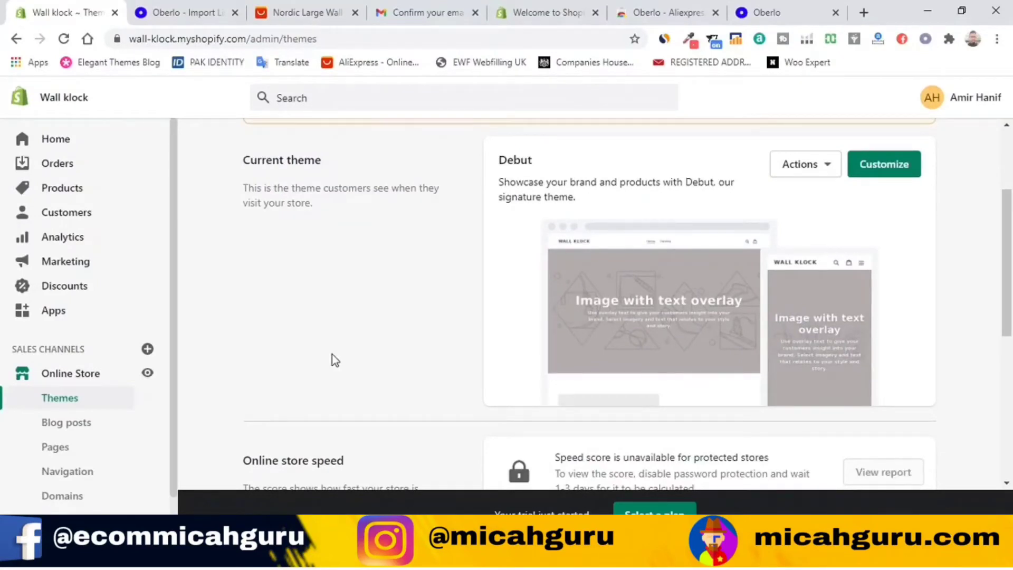
{"action": "scroll", "coordinate": [407, 355], "scroll_direction": "down", "scroll_amount": 3}
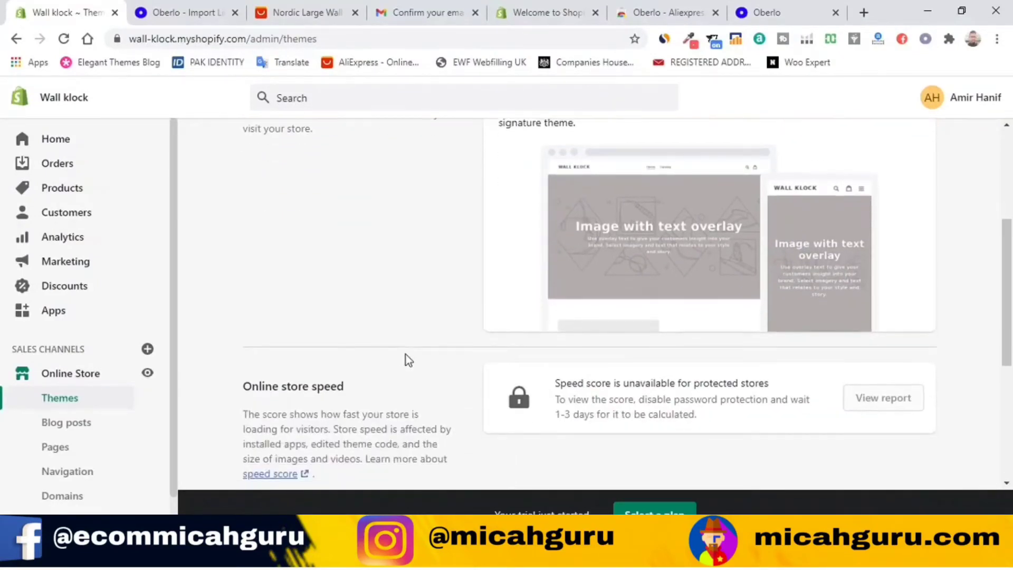
{"action": "scroll", "coordinate": [413, 360], "scroll_direction": "up", "scroll_amount": 5}
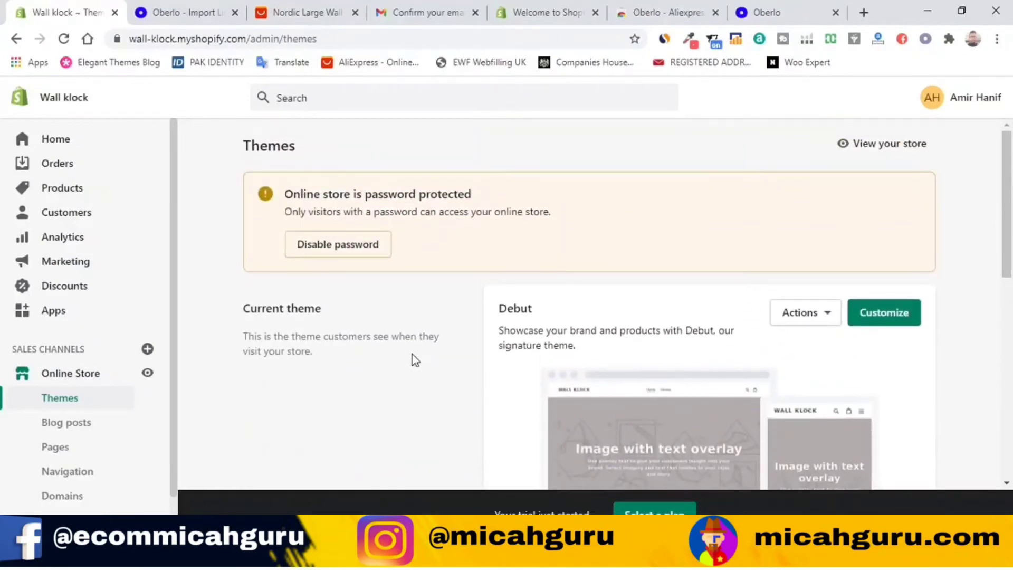
{"action": "scroll", "coordinate": [415, 360], "scroll_direction": "down", "scroll_amount": 1}
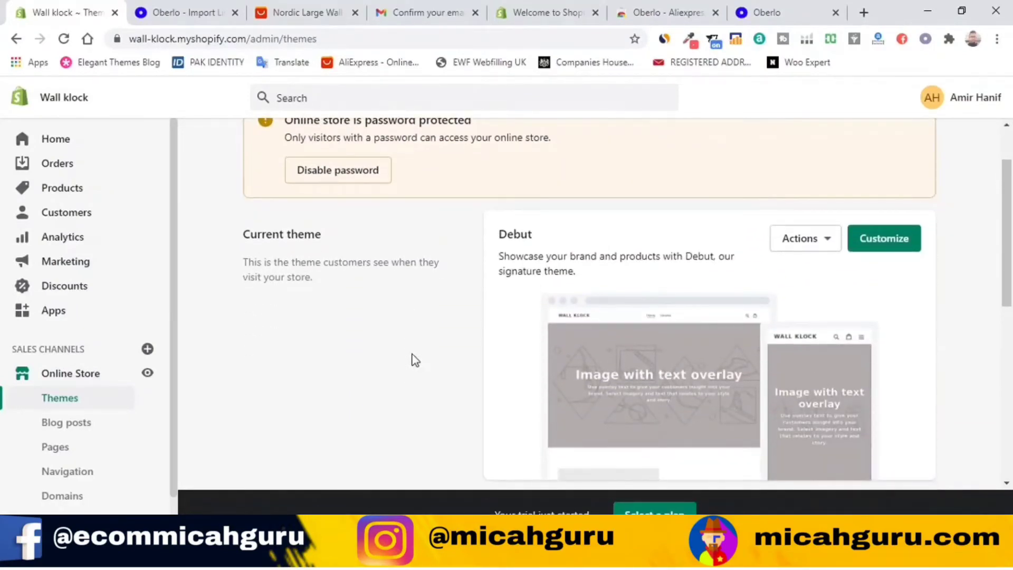
{"action": "scroll", "coordinate": [411, 354], "scroll_direction": "up", "scroll_amount": 1}
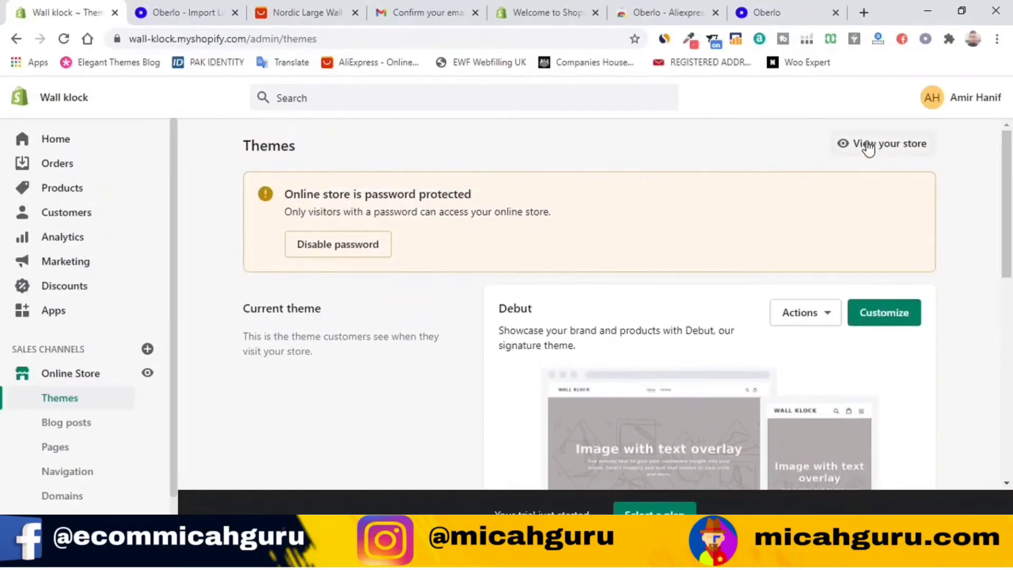
Step: Preview the Wall klock storefront with Debut's placeholder content, then close its tab
{"action": "left_click", "coordinate": [867, 147]}
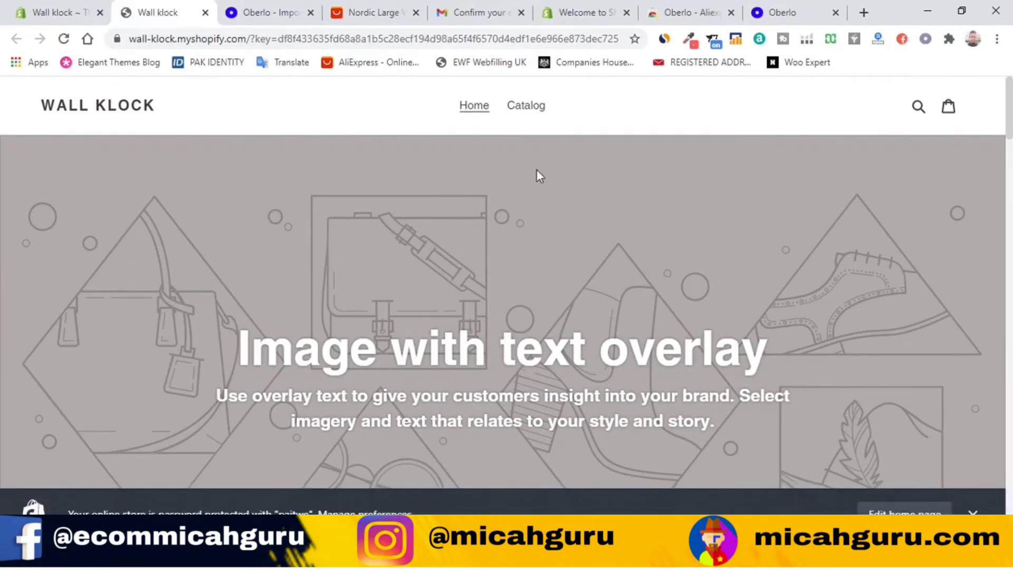
{"action": "scroll", "coordinate": [372, 351], "scroll_direction": "down", "scroll_amount": 4}
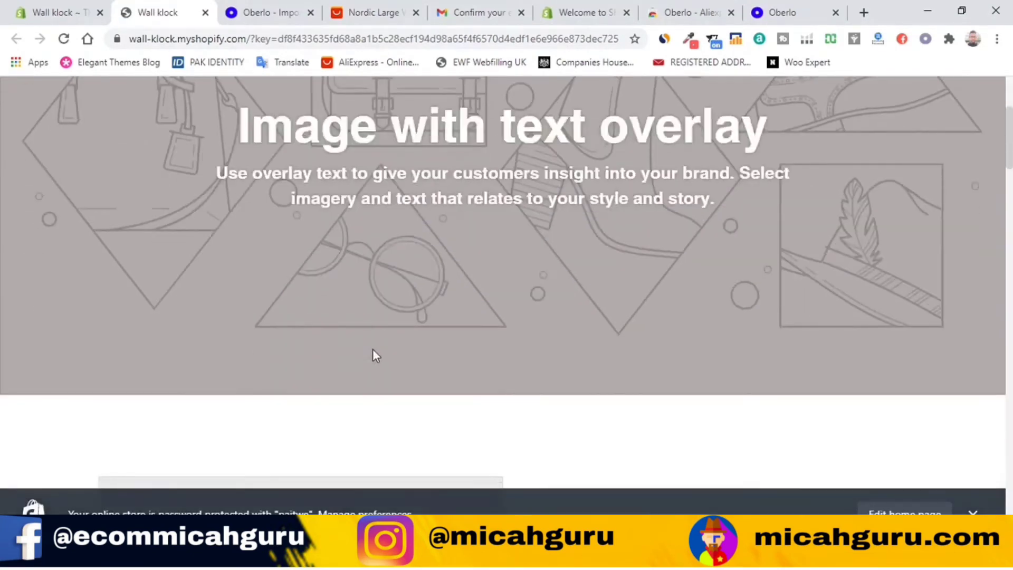
{"action": "scroll", "coordinate": [373, 348], "scroll_direction": "down", "scroll_amount": 7}
{"action": "scroll", "coordinate": [372, 347], "scroll_direction": "down", "scroll_amount": 15}
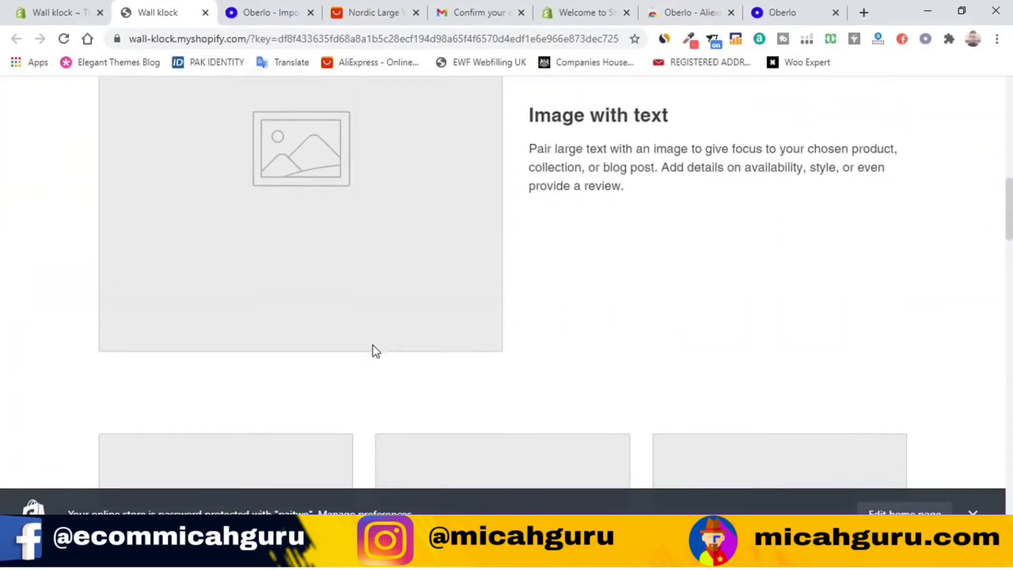
{"action": "scroll", "coordinate": [371, 339], "scroll_direction": "down", "scroll_amount": 16}
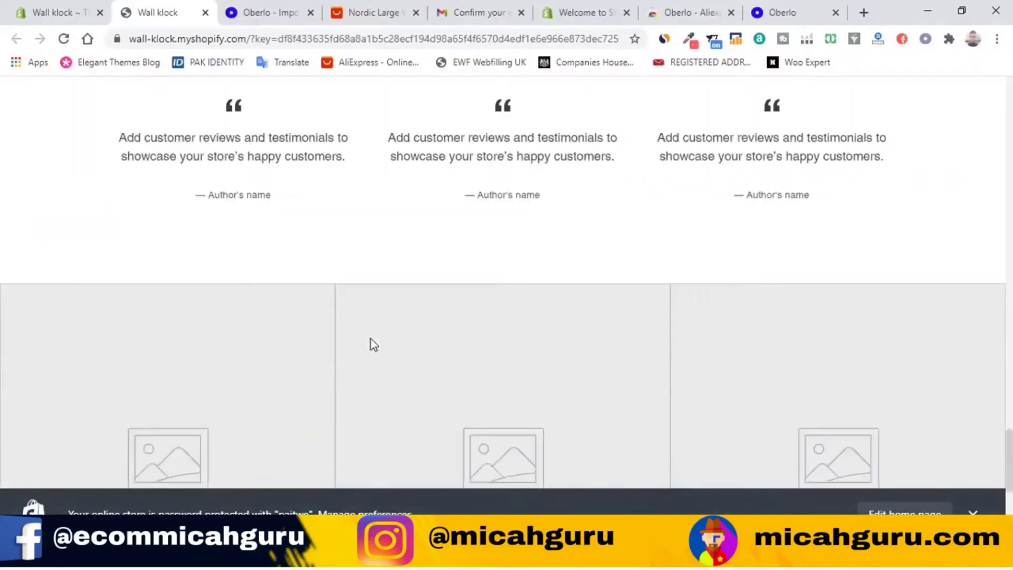
{"action": "scroll", "coordinate": [370, 333], "scroll_direction": "up", "scroll_amount": 11}
{"action": "scroll", "coordinate": [369, 331], "scroll_direction": "up", "scroll_amount": 20}
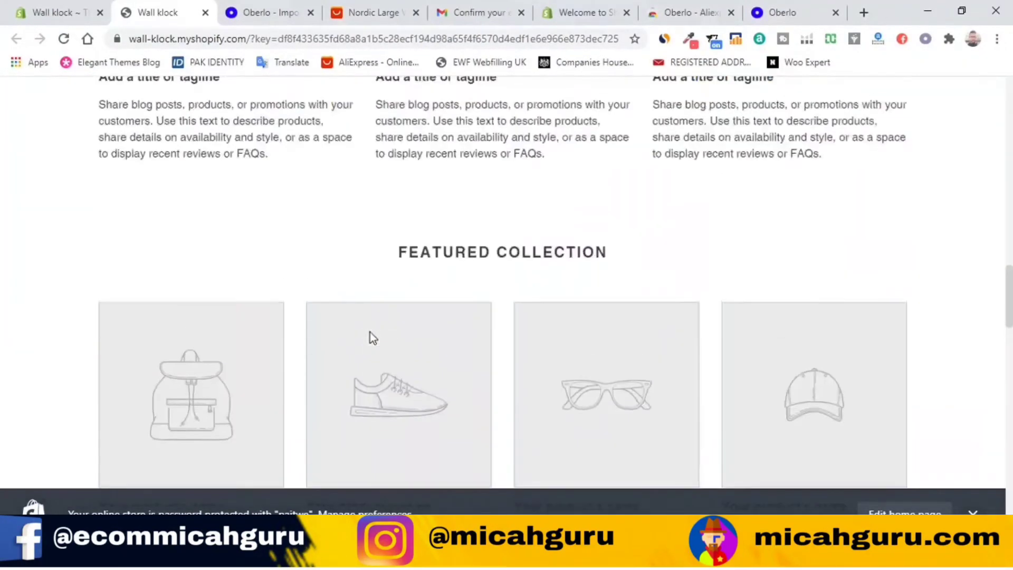
{"action": "scroll", "coordinate": [364, 359], "scroll_direction": "down", "scroll_amount": 4}
{"action": "scroll", "coordinate": [364, 374], "scroll_direction": "down", "scroll_amount": 15}
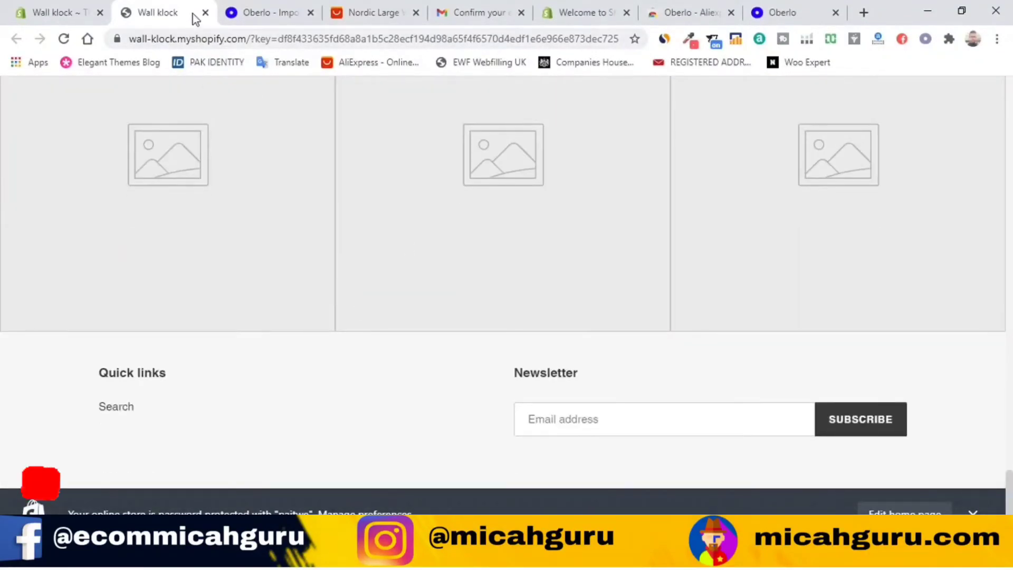
{"action": "left_click", "coordinate": [205, 13]}
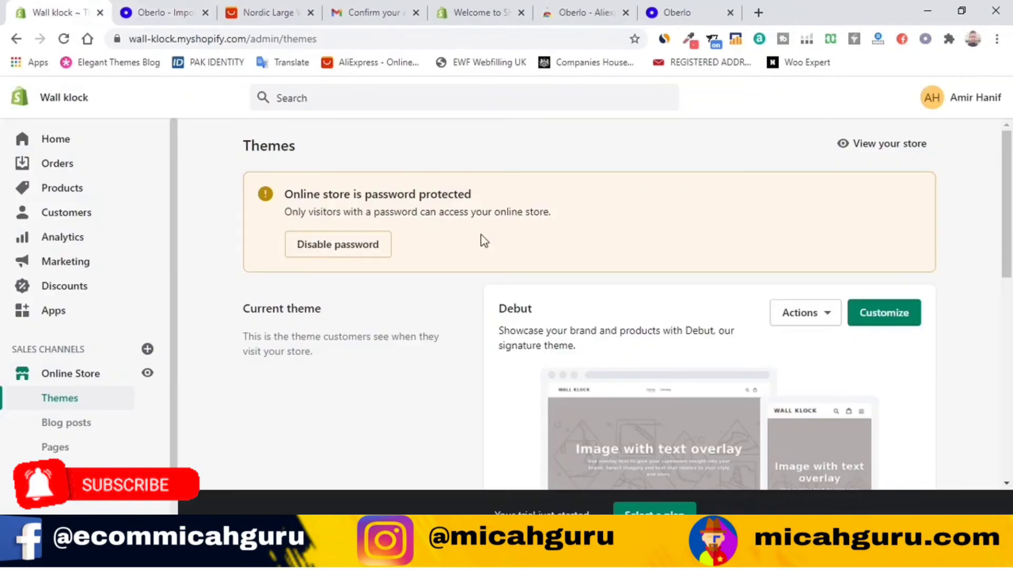
Step: Scroll the Themes page to the Theme library and bring up the free themes
{"action": "scroll", "coordinate": [633, 330], "scroll_direction": "down", "scroll_amount": 8}
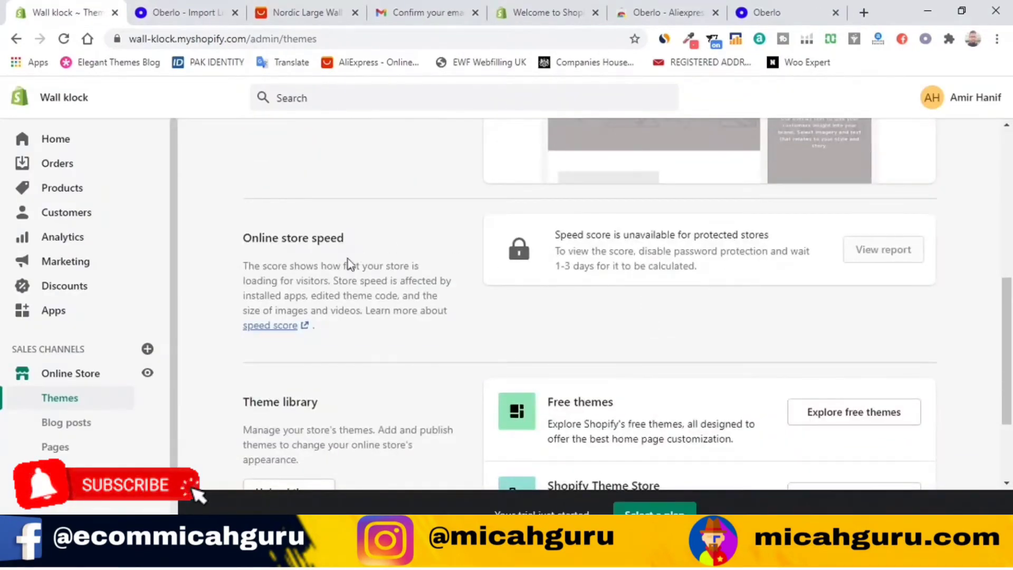
{"action": "scroll", "coordinate": [644, 314], "scroll_direction": "down", "scroll_amount": 3}
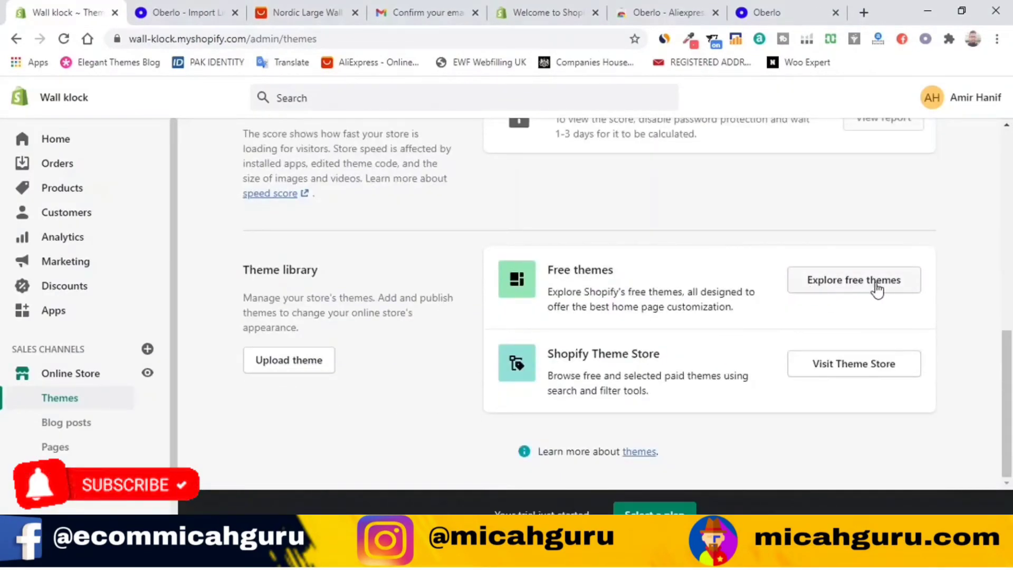
{"action": "left_click", "coordinate": [876, 285]}
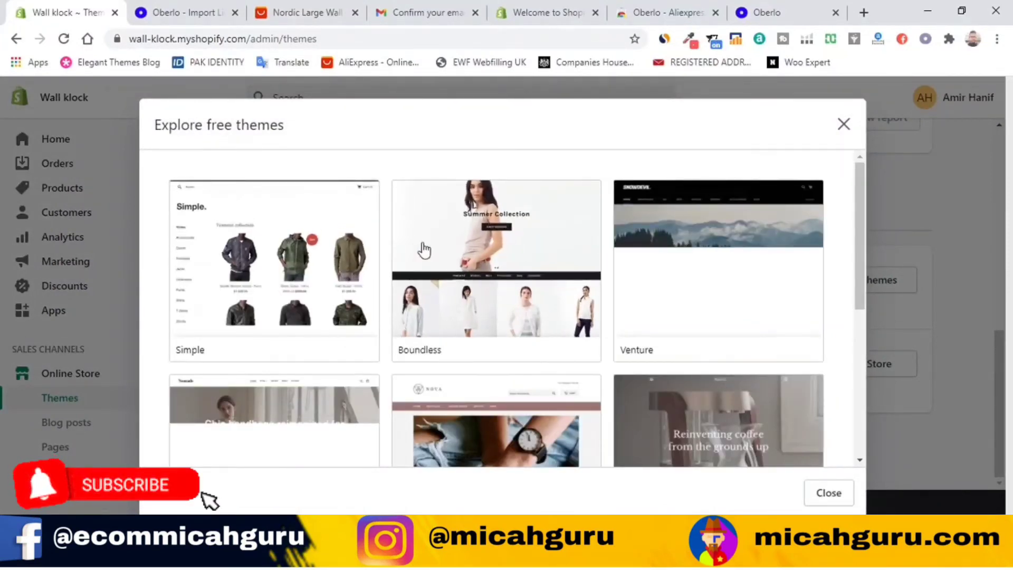
Step: Open the free Simple theme, preview its Toy and Beauty styles, and close it without adding
{"action": "scroll", "coordinate": [617, 312], "scroll_direction": "down", "scroll_amount": 6}
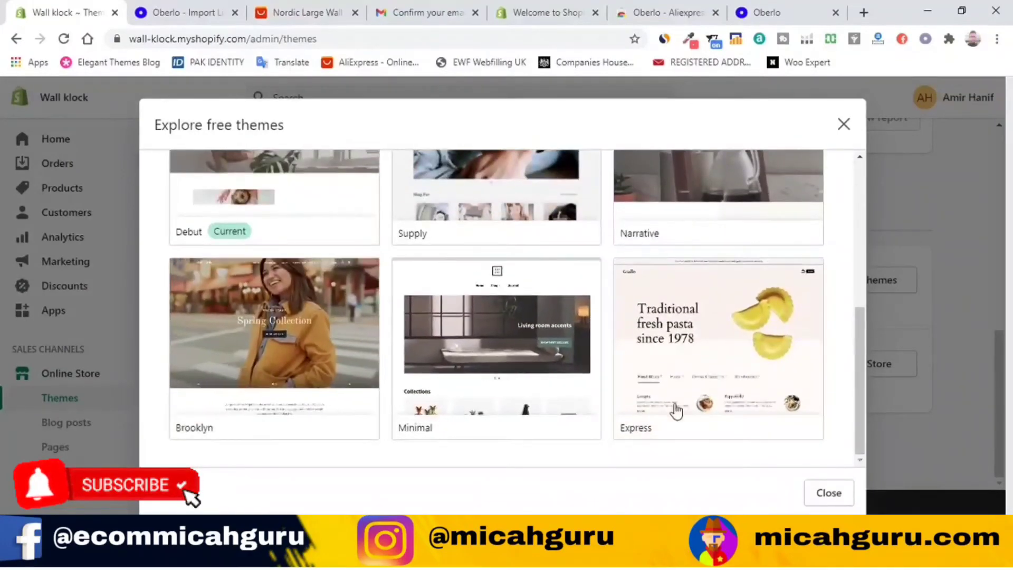
{"action": "scroll", "coordinate": [692, 339], "scroll_direction": "up", "scroll_amount": 6}
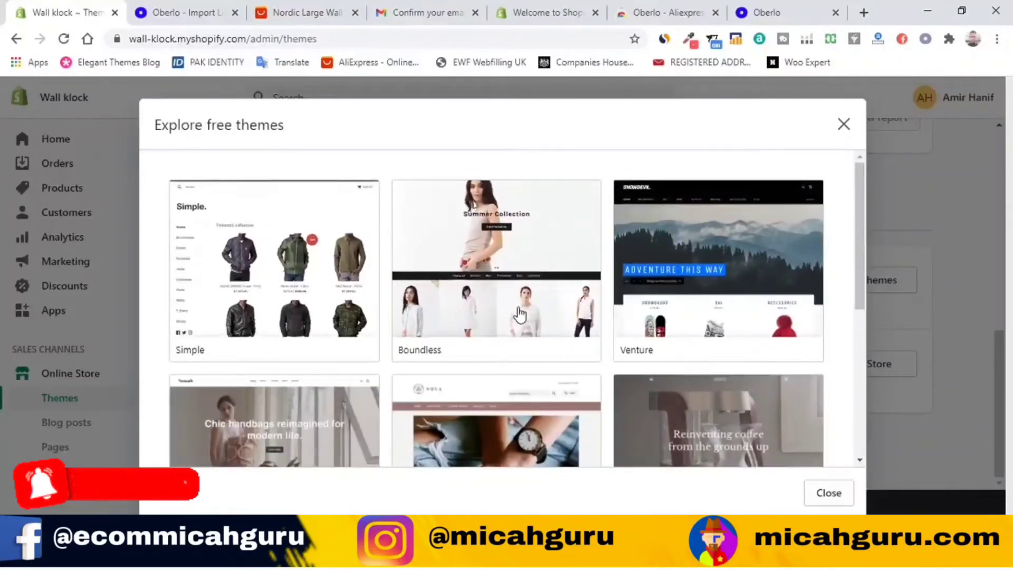
{"action": "left_click", "coordinate": [295, 274]}
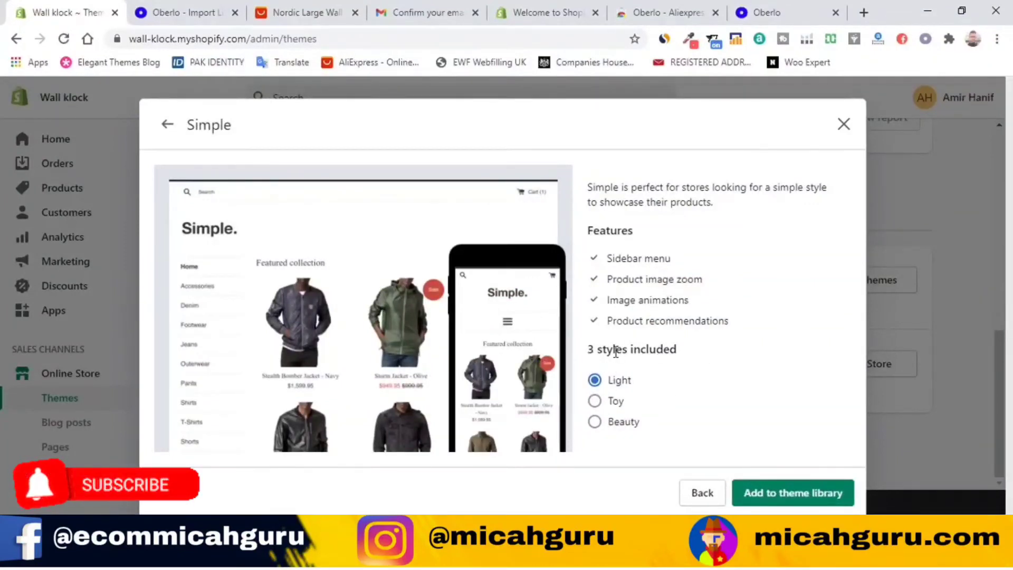
{"action": "left_click", "coordinate": [611, 405]}
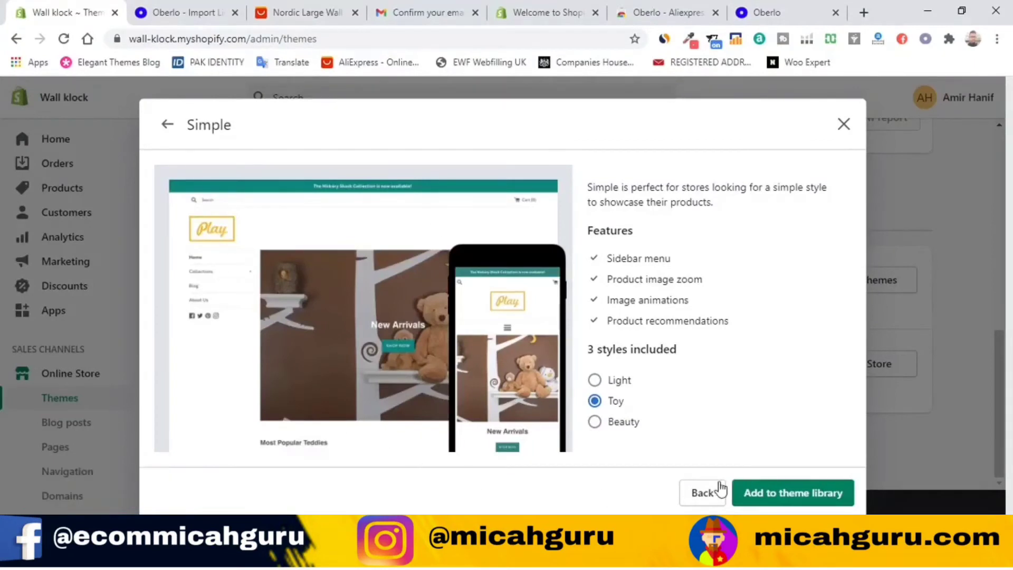
{"action": "left_click", "coordinate": [603, 422]}
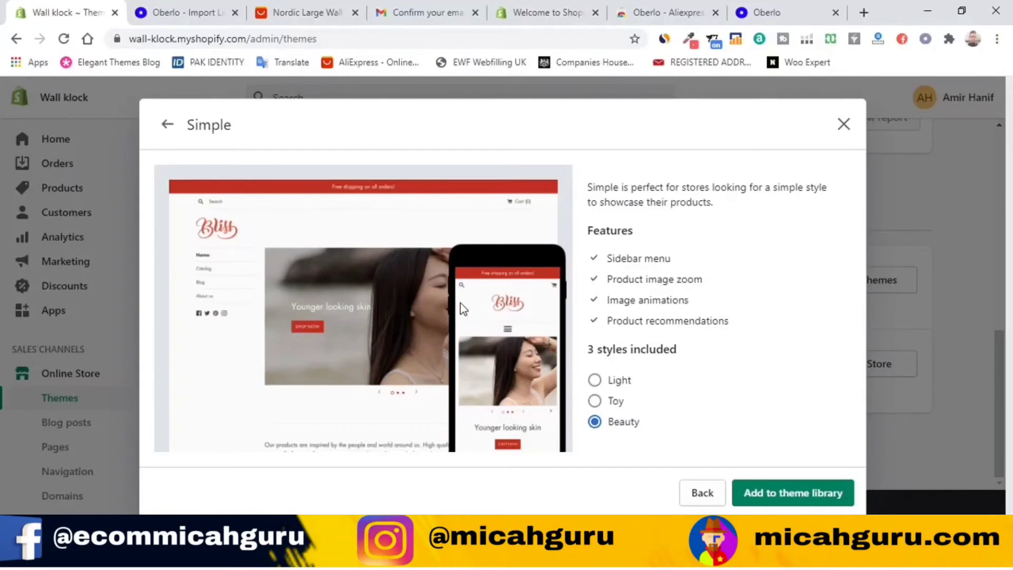
{"action": "left_click", "coordinate": [843, 126]}
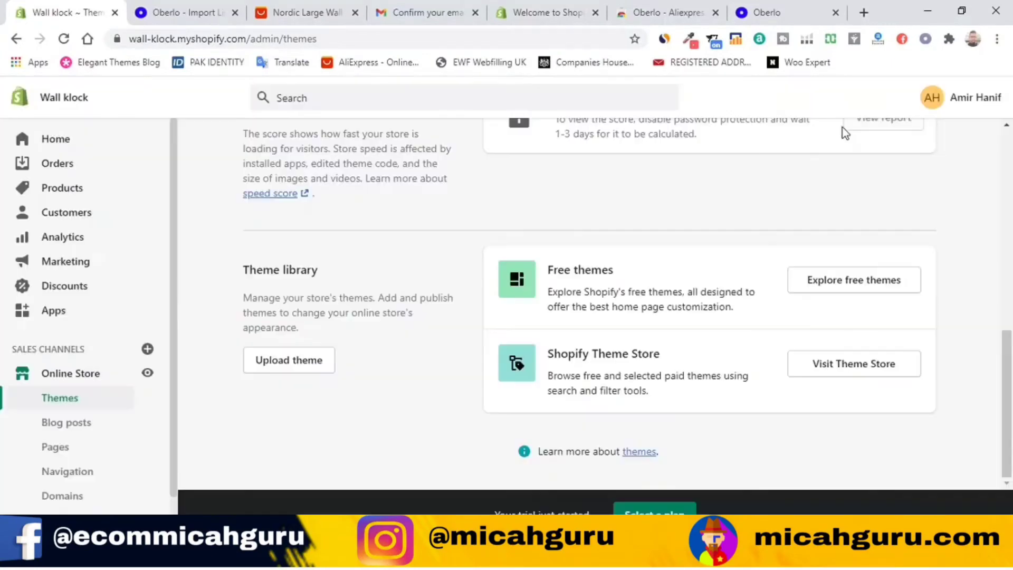
Step: Browse the Shopify Theme Store in a new tab and open Brooklyn under Trending this week
{"action": "left_click", "coordinate": [858, 370]}
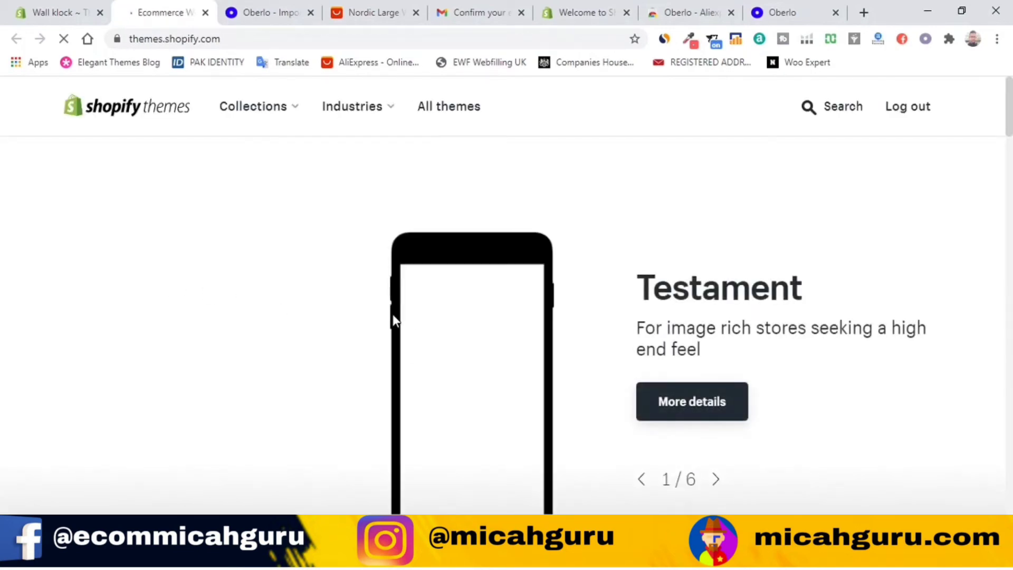
{"action": "scroll", "coordinate": [392, 317], "scroll_direction": "down", "scroll_amount": 10}
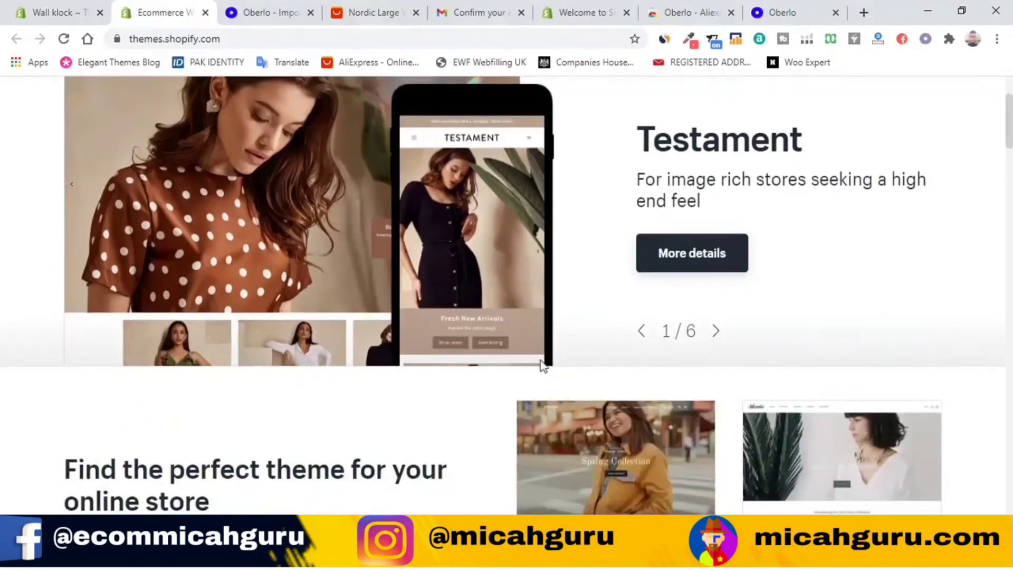
{"action": "scroll", "coordinate": [604, 339], "scroll_direction": "down", "scroll_amount": 5}
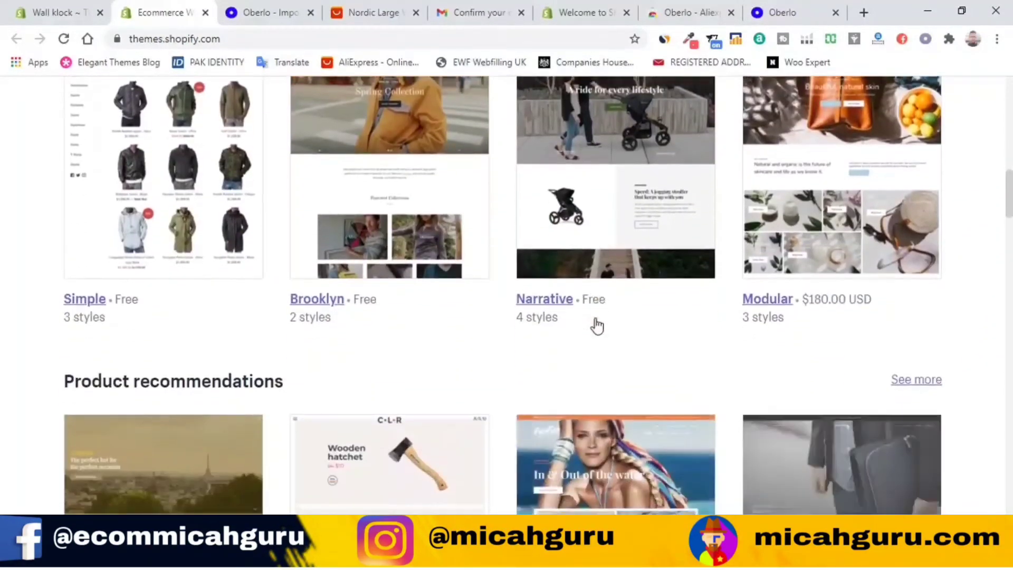
{"action": "scroll", "coordinate": [855, 317], "scroll_direction": "down", "scroll_amount": 3}
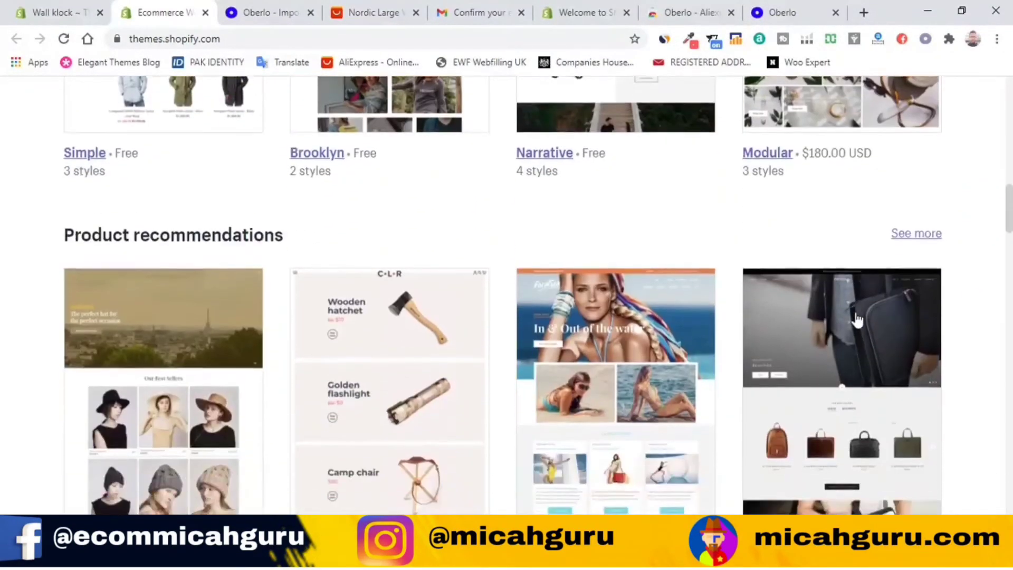
{"action": "scroll", "coordinate": [792, 338], "scroll_direction": "up", "scroll_amount": 5}
{"action": "scroll", "coordinate": [695, 360], "scroll_direction": "down", "scroll_amount": 4}
{"action": "scroll", "coordinate": [695, 360], "scroll_direction": "down", "scroll_amount": 3}
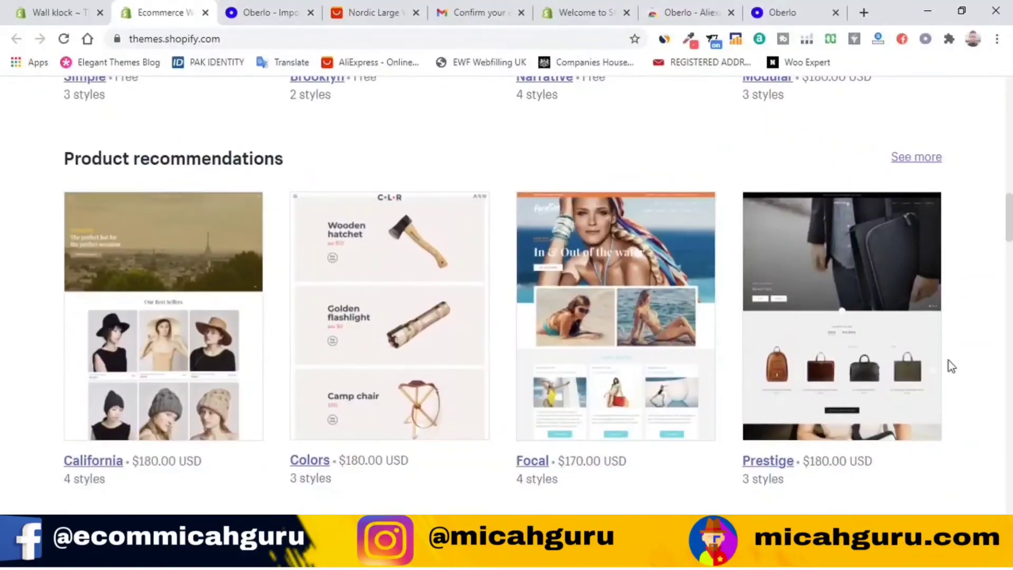
{"action": "scroll", "coordinate": [511, 371], "scroll_direction": "down", "scroll_amount": 2}
{"action": "scroll", "coordinate": [511, 371], "scroll_direction": "down", "scroll_amount": 2}
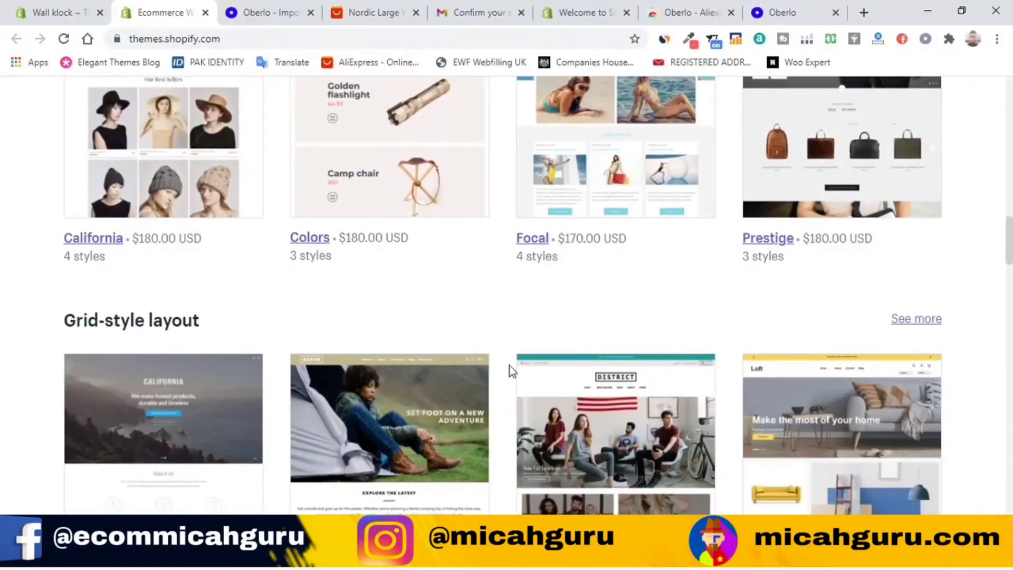
{"action": "scroll", "coordinate": [542, 320], "scroll_direction": "up", "scroll_amount": 10}
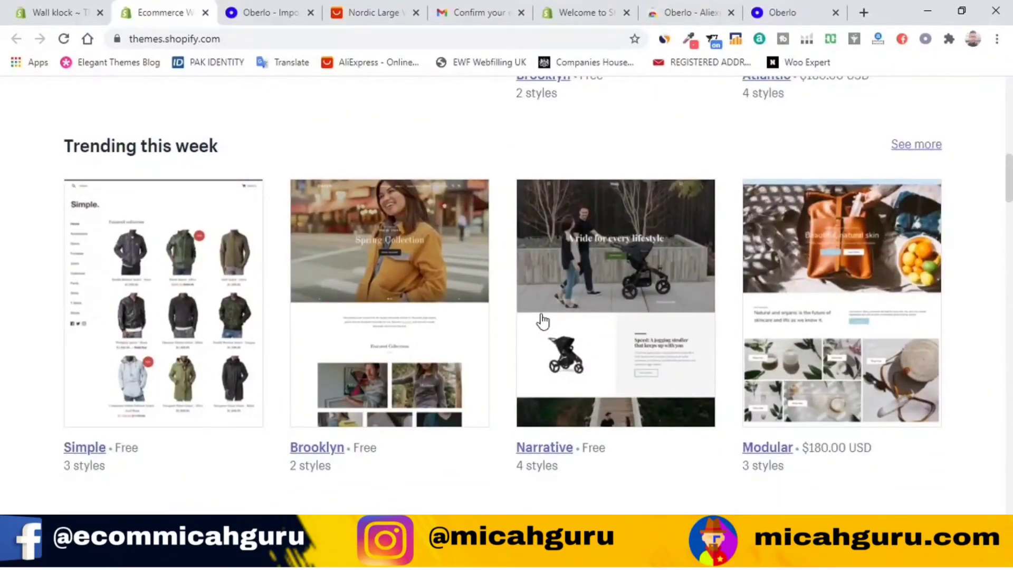
{"action": "scroll", "coordinate": [678, 371], "scroll_direction": "down", "scroll_amount": 3}
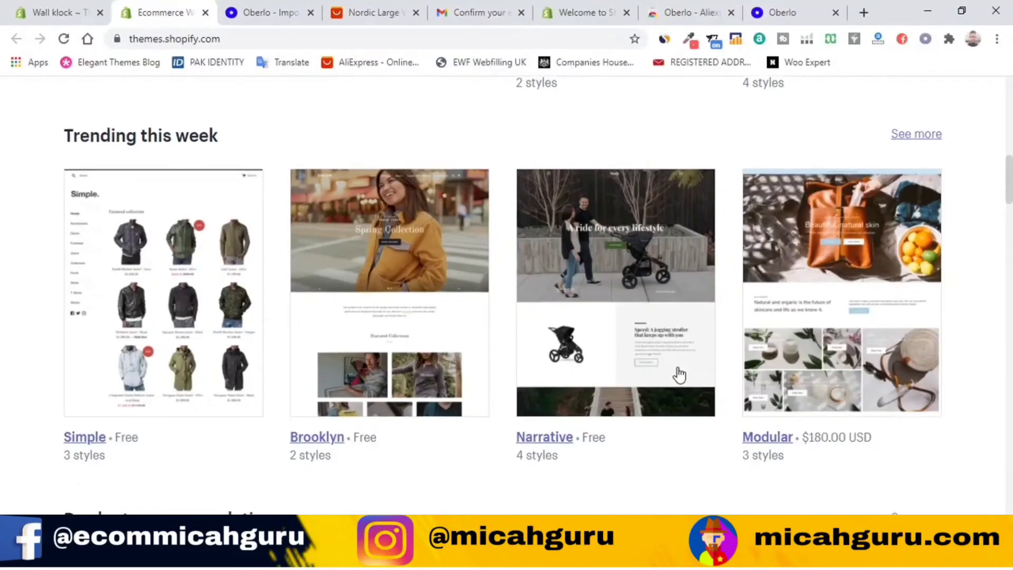
{"action": "scroll", "coordinate": [683, 363], "scroll_direction": "up", "scroll_amount": 3}
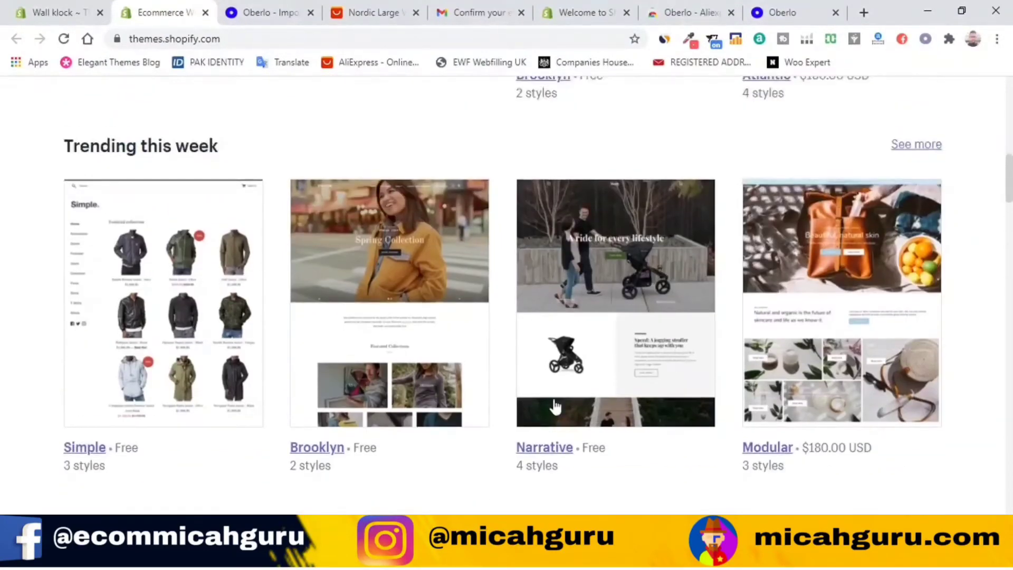
{"action": "scroll", "coordinate": [654, 369], "scroll_direction": "down", "scroll_amount": 4}
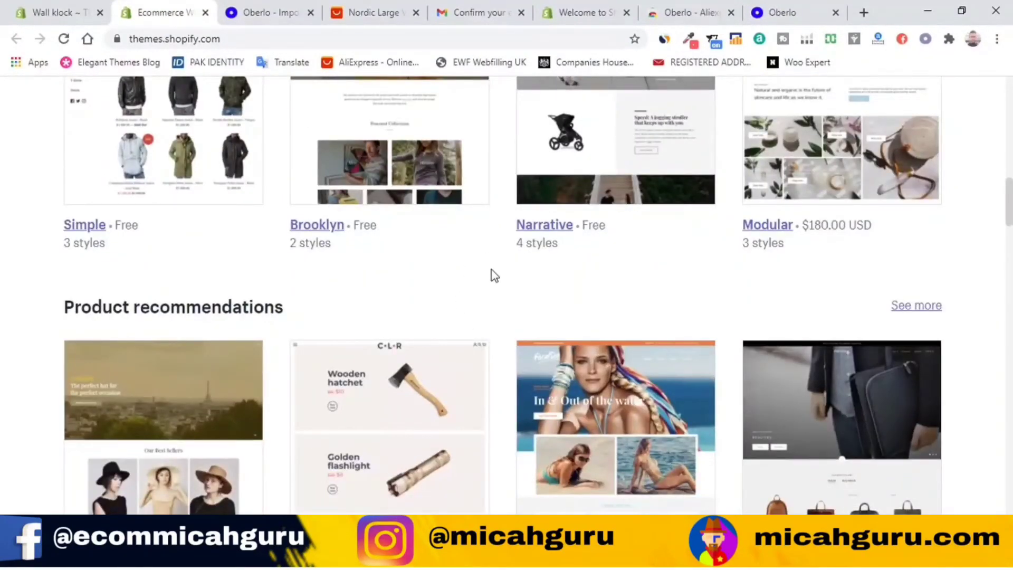
{"action": "scroll", "coordinate": [384, 266], "scroll_direction": "up", "scroll_amount": 4}
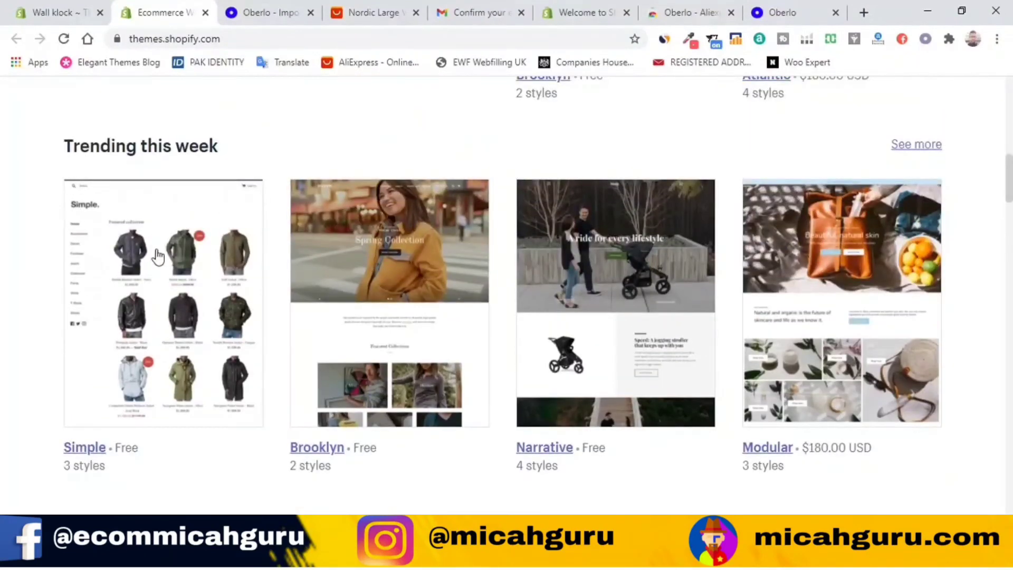
{"action": "scroll", "coordinate": [298, 264], "scroll_direction": "down", "scroll_amount": 4}
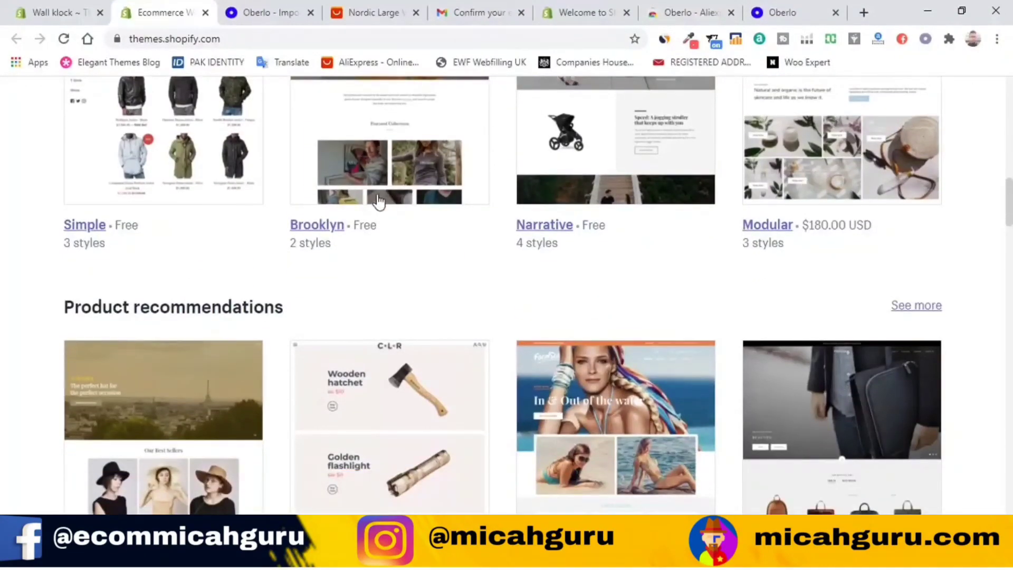
{"action": "scroll", "coordinate": [554, 295], "scroll_direction": "up", "scroll_amount": 3}
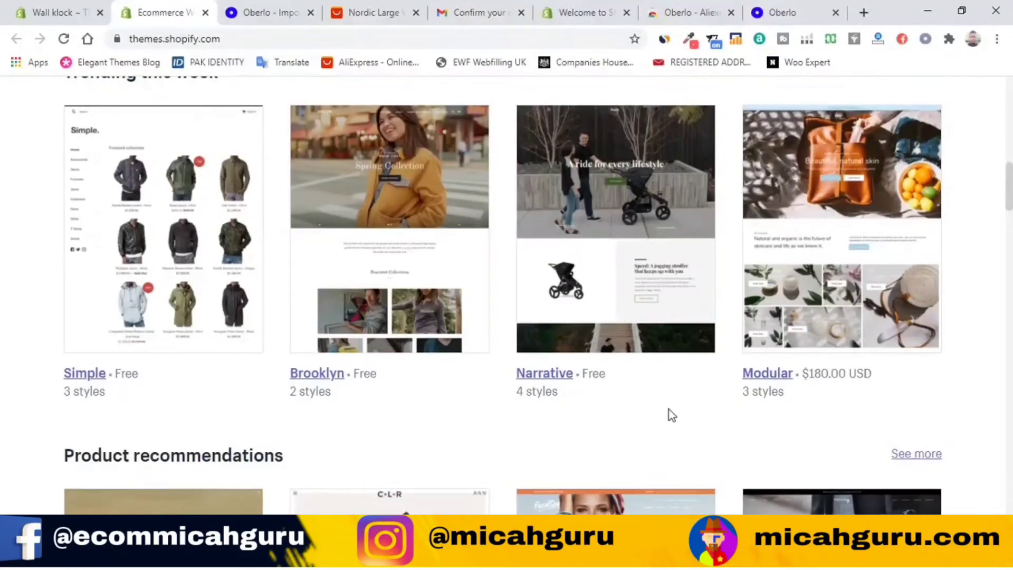
{"action": "scroll", "coordinate": [633, 385], "scroll_direction": "up", "scroll_amount": 2}
{"action": "left_click", "coordinate": [412, 285]}
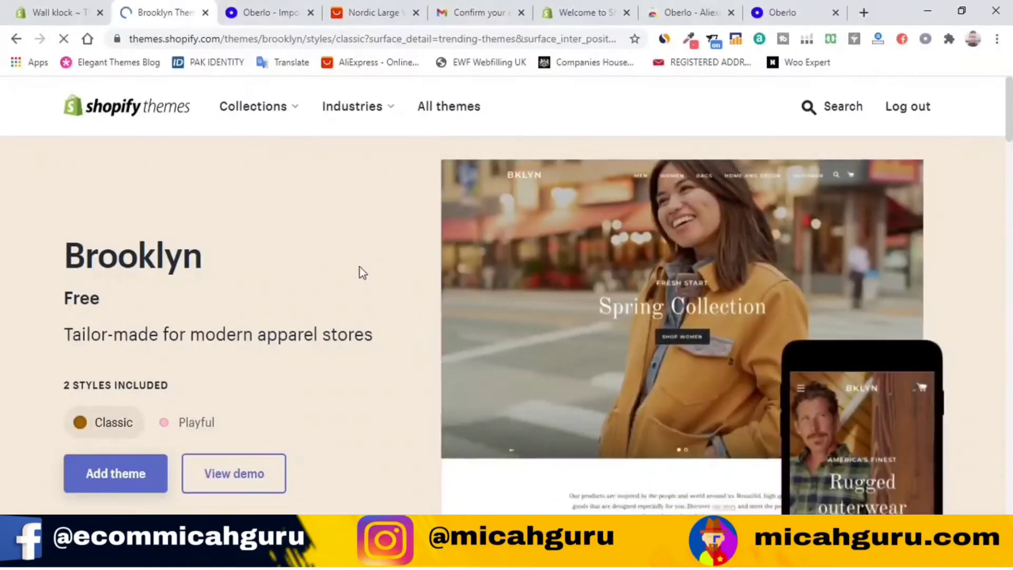
Step: Preview Brooklyn in its Playful style, then switch back to Classic
{"action": "scroll", "coordinate": [697, 261], "scroll_direction": "down", "scroll_amount": 4}
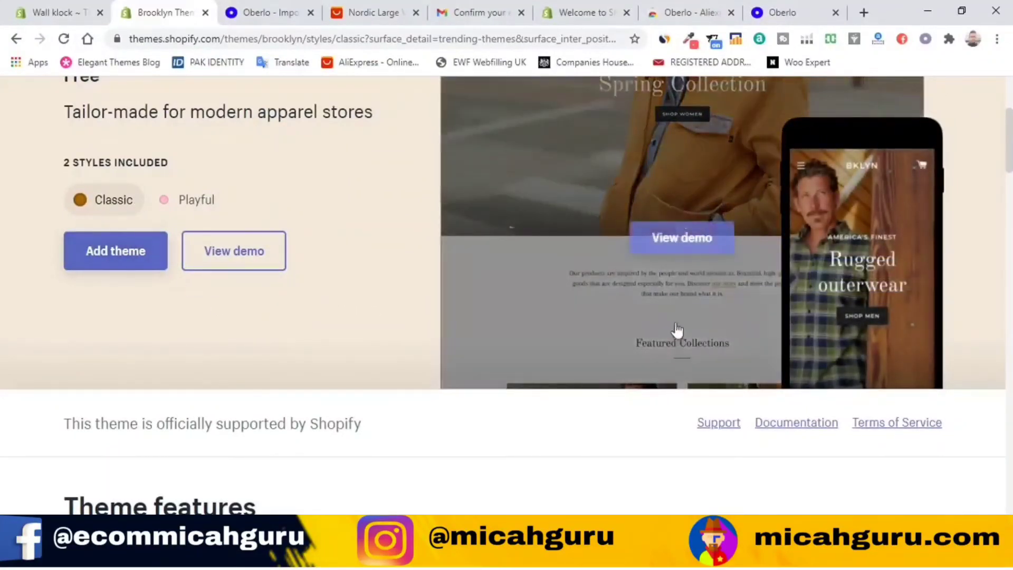
{"action": "scroll", "coordinate": [364, 369], "scroll_direction": "up", "scroll_amount": 1}
{"action": "scroll", "coordinate": [364, 369], "scroll_direction": "up", "scroll_amount": 1}
{"action": "scroll", "coordinate": [363, 368], "scroll_direction": "down", "scroll_amount": 3}
{"action": "scroll", "coordinate": [358, 367], "scroll_direction": "up", "scroll_amount": 3}
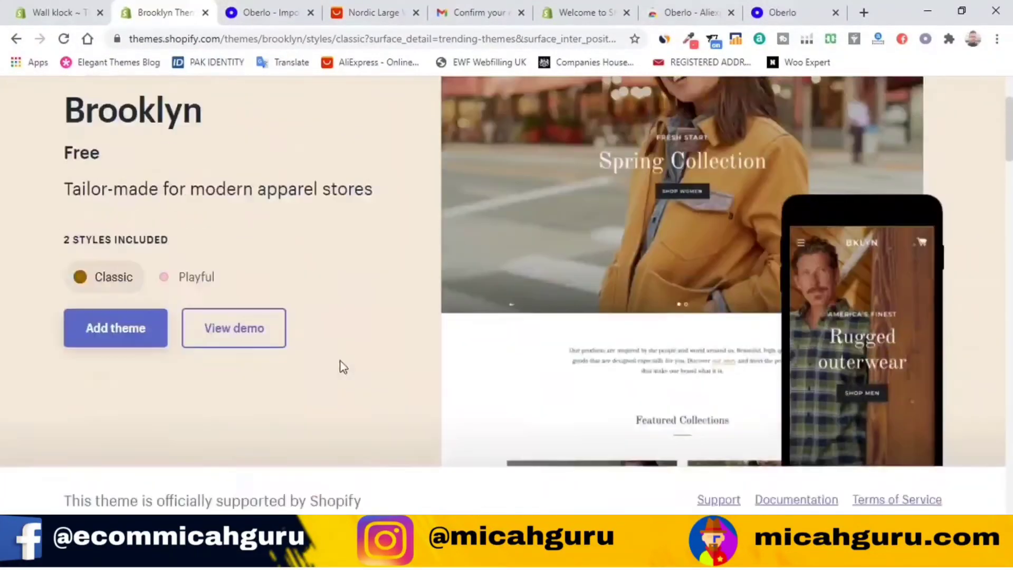
{"action": "left_click", "coordinate": [175, 351]}
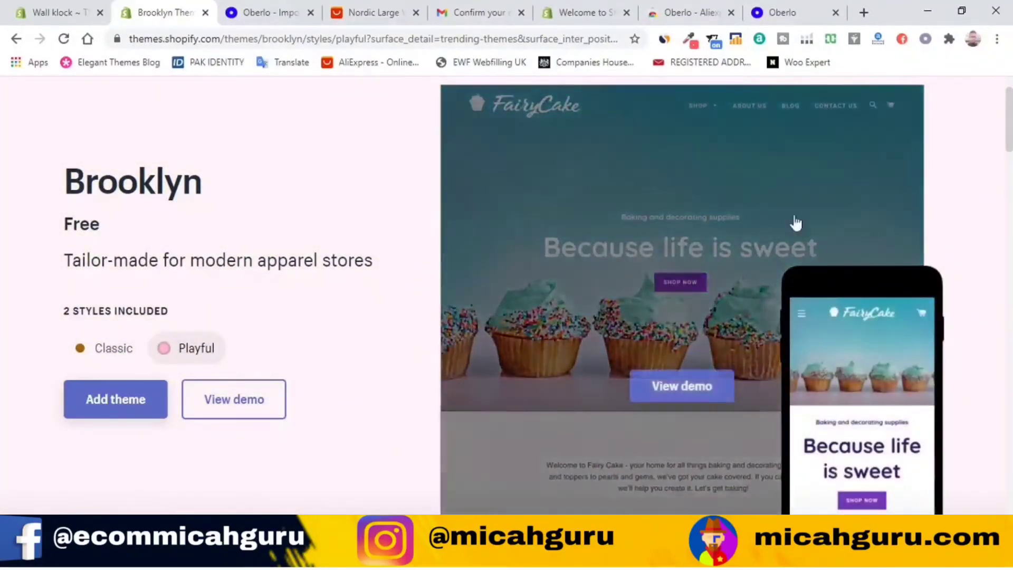
{"action": "left_click", "coordinate": [128, 350]}
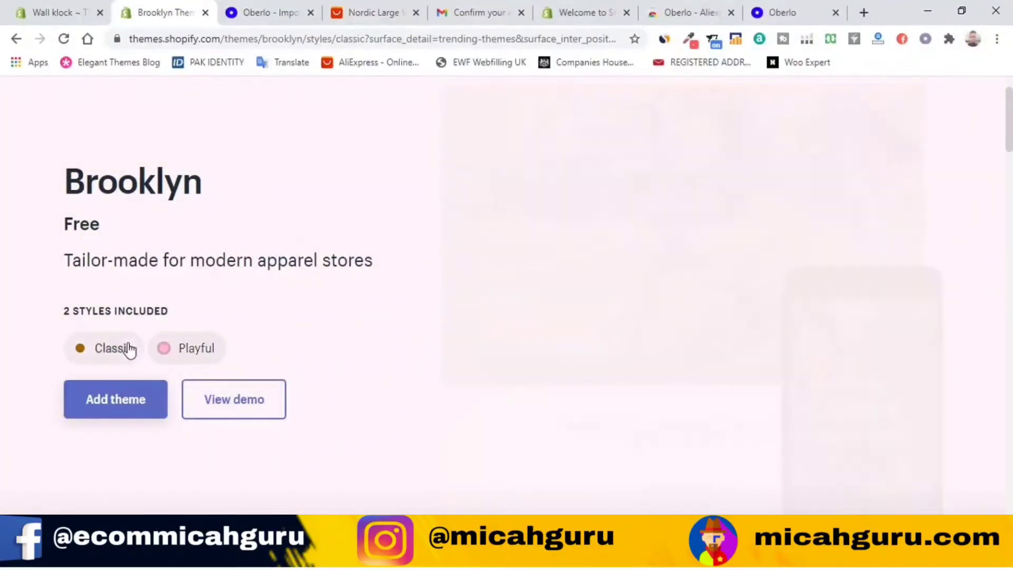
Step: Read Brooklyn's reviews, then go back to the theme listing
{"action": "scroll", "coordinate": [817, 271], "scroll_direction": "down", "scroll_amount": 15}
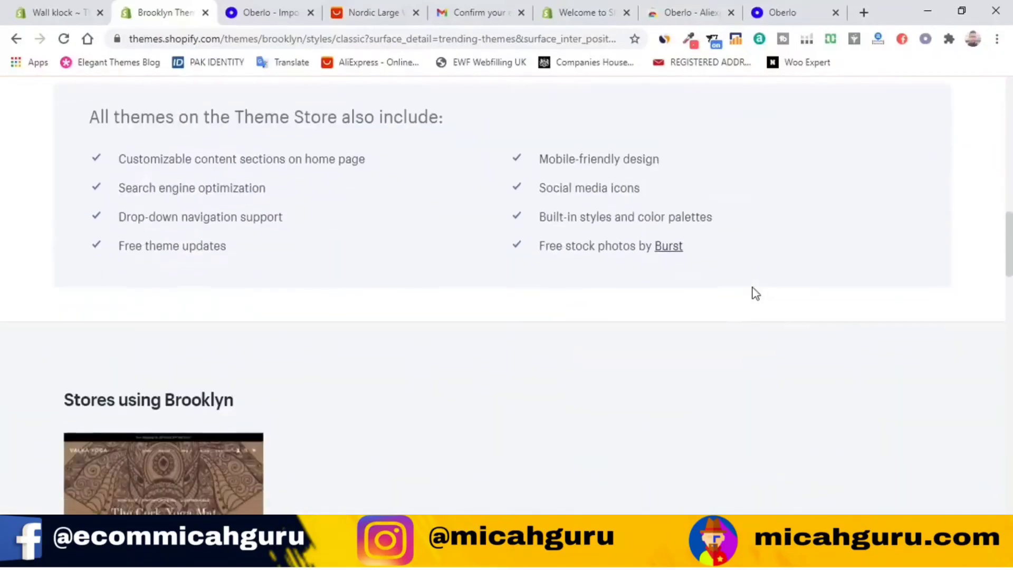
{"action": "scroll", "coordinate": [710, 289], "scroll_direction": "down", "scroll_amount": 6}
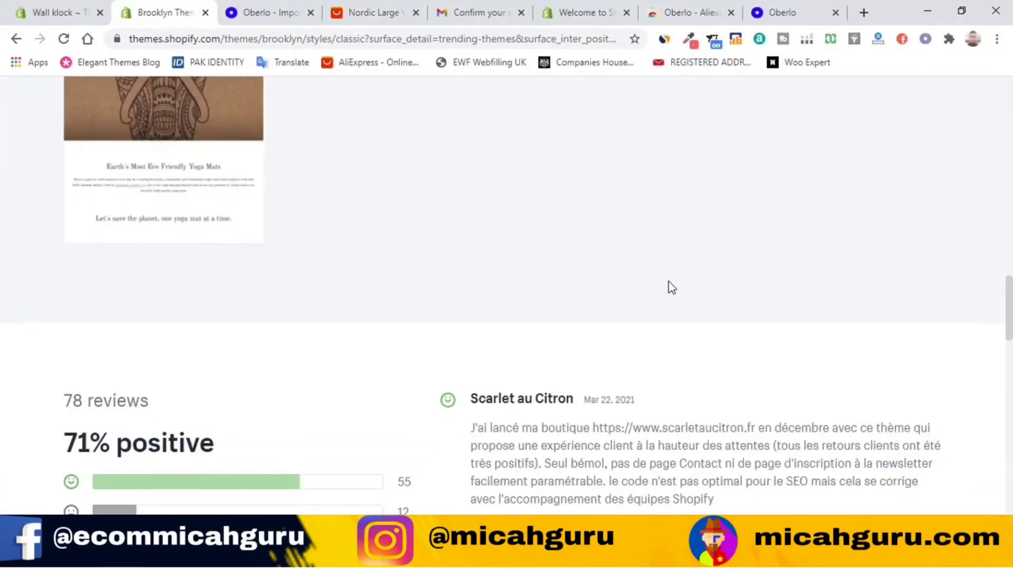
{"action": "scroll", "coordinate": [672, 287], "scroll_direction": "up", "scroll_amount": 20}
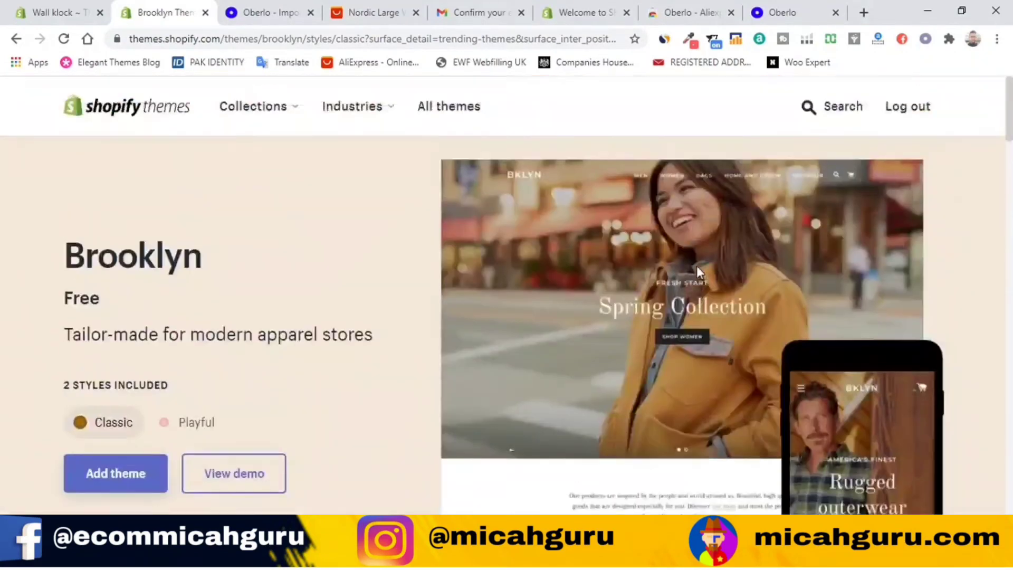
{"action": "left_click", "coordinate": [16, 38]}
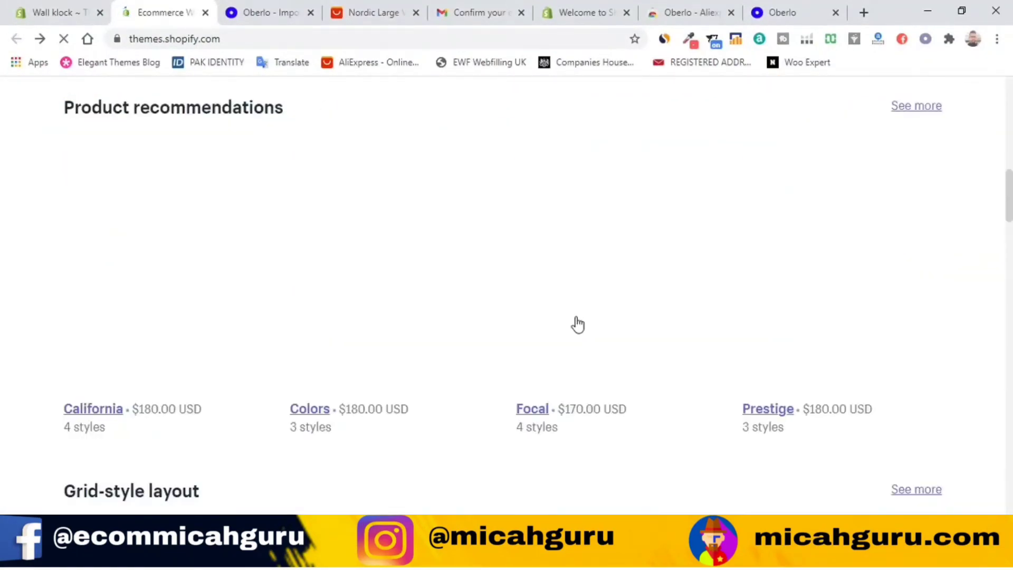
Step: Open the free Narrative theme's details page from Trending this week
{"action": "scroll", "coordinate": [480, 323], "scroll_direction": "up", "scroll_amount": 4}
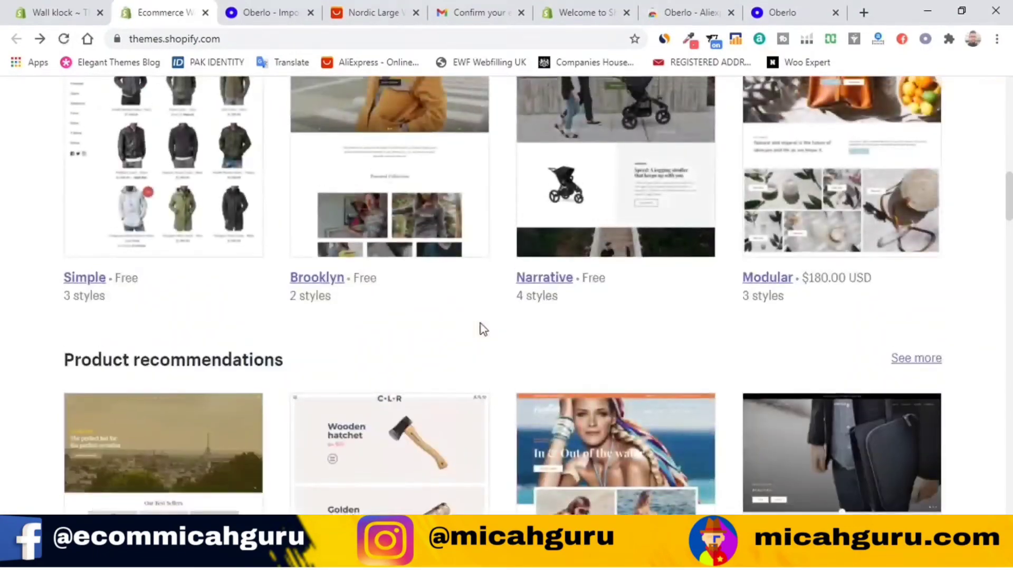
{"action": "scroll", "coordinate": [484, 317], "scroll_direction": "up", "scroll_amount": 6}
{"action": "scroll", "coordinate": [469, 380], "scroll_direction": "down", "scroll_amount": 5}
{"action": "left_click", "coordinate": [618, 234]}
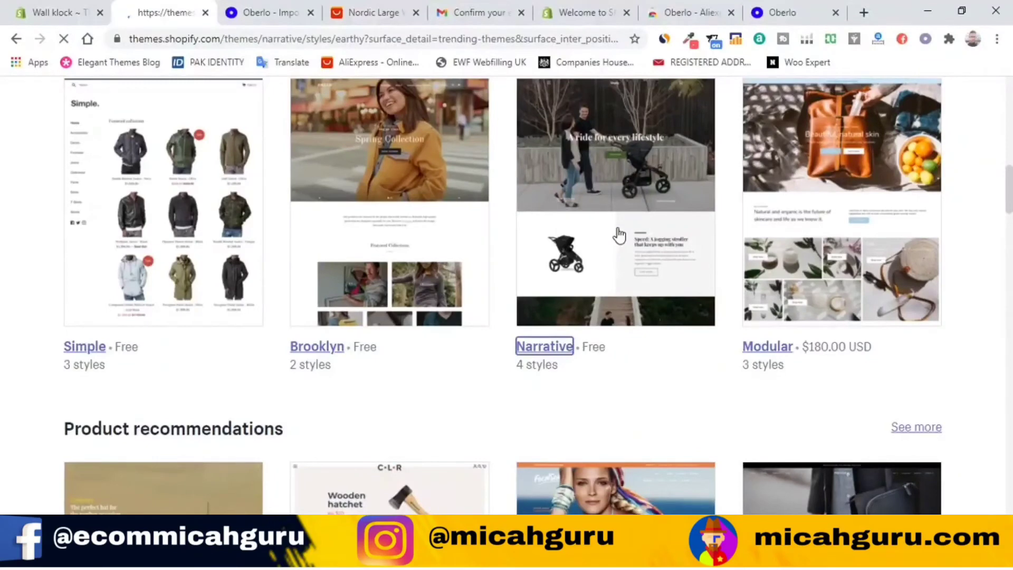
Step: Browse Narrative's page and launch the live demo of its Earthy style
{"action": "scroll", "coordinate": [181, 311], "scroll_direction": "down", "scroll_amount": 1}
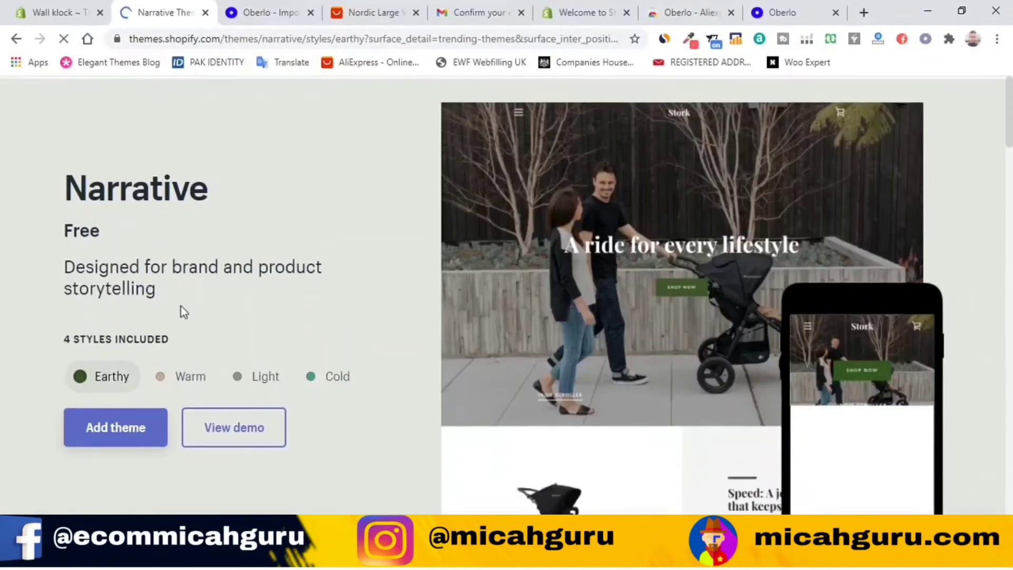
{"action": "scroll", "coordinate": [182, 312], "scroll_direction": "down", "scroll_amount": 2}
{"action": "mouse_move", "coordinate": [702, 310]}
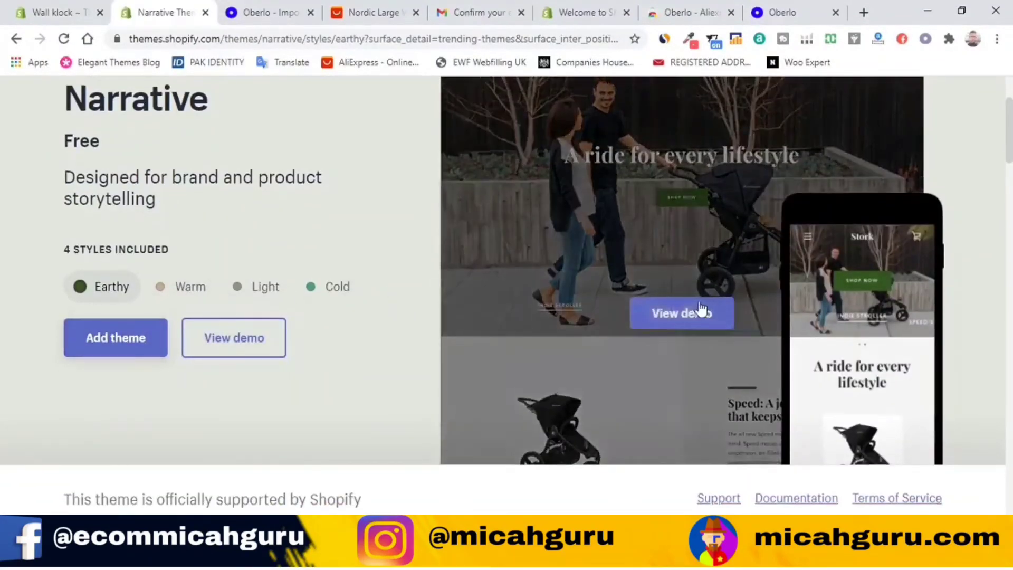
{"action": "scroll", "coordinate": [466, 362], "scroll_direction": "up", "scroll_amount": 3}
{"action": "mouse_move", "coordinate": [803, 407]}
{"action": "scroll", "coordinate": [804, 406], "scroll_direction": "down", "scroll_amount": 1}
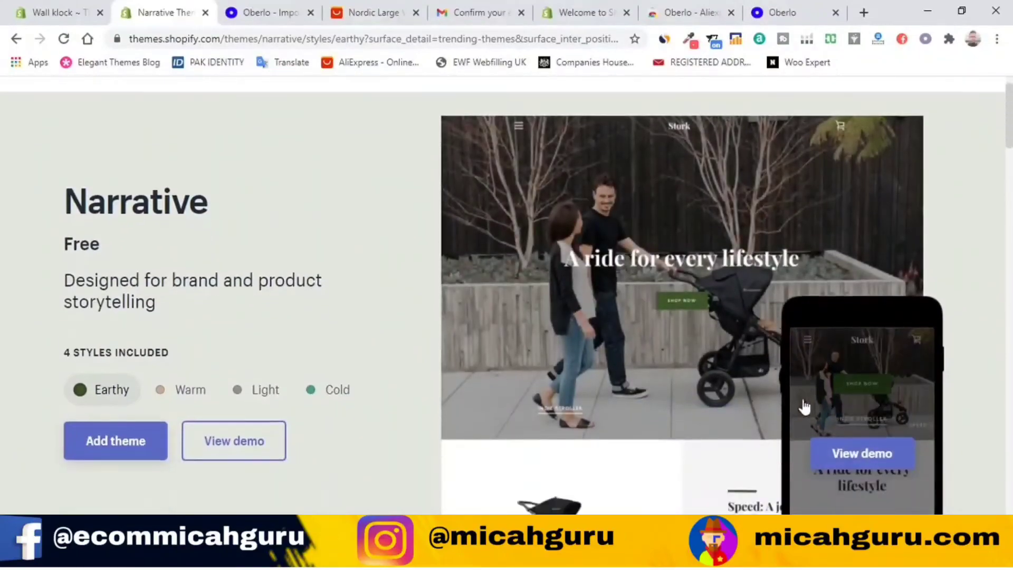
{"action": "scroll", "coordinate": [786, 396], "scroll_direction": "down", "scroll_amount": 8}
{"action": "scroll", "coordinate": [686, 343], "scroll_direction": "up", "scroll_amount": 6}
{"action": "scroll", "coordinate": [669, 305], "scroll_direction": "down", "scroll_amount": 3}
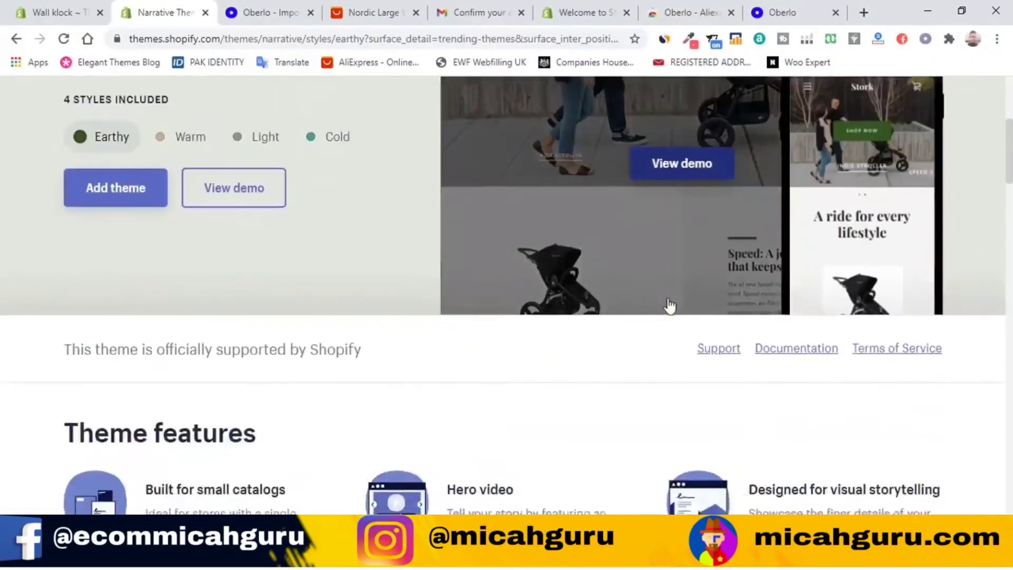
{"action": "scroll", "coordinate": [669, 305], "scroll_direction": "up", "scroll_amount": 5}
{"action": "left_click", "coordinate": [706, 461]}
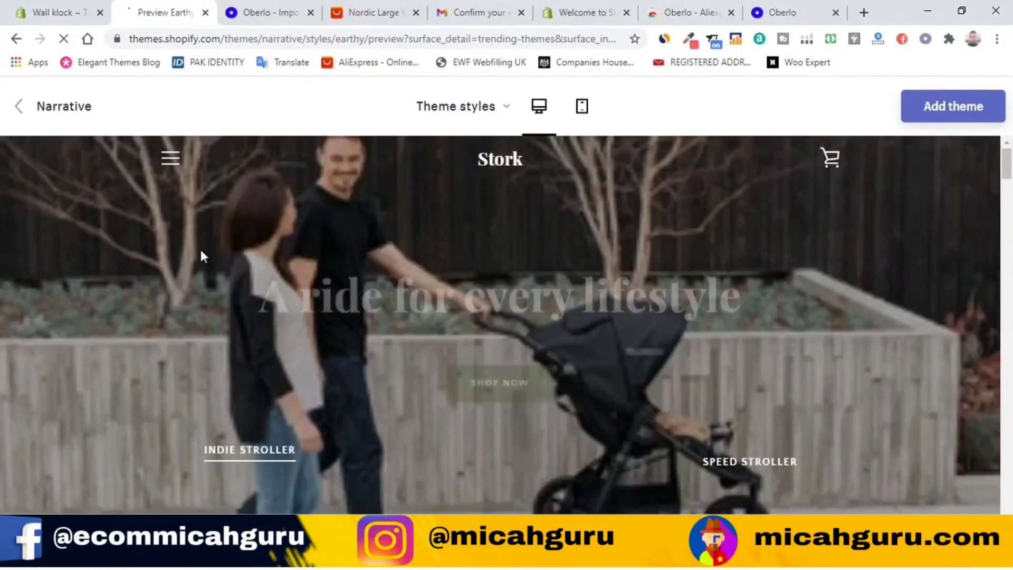
Step: Scroll through the Earthy stroller demo store, then add Narrative via Add theme
{"action": "scroll", "coordinate": [808, 201], "scroll_direction": "down", "scroll_amount": 15}
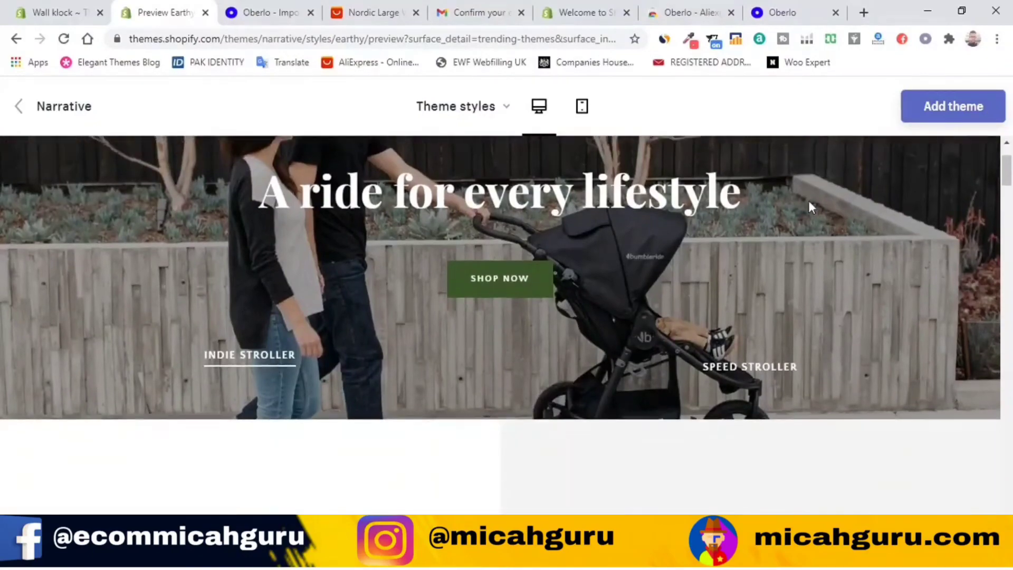
{"action": "scroll", "coordinate": [809, 202], "scroll_direction": "down", "scroll_amount": 15}
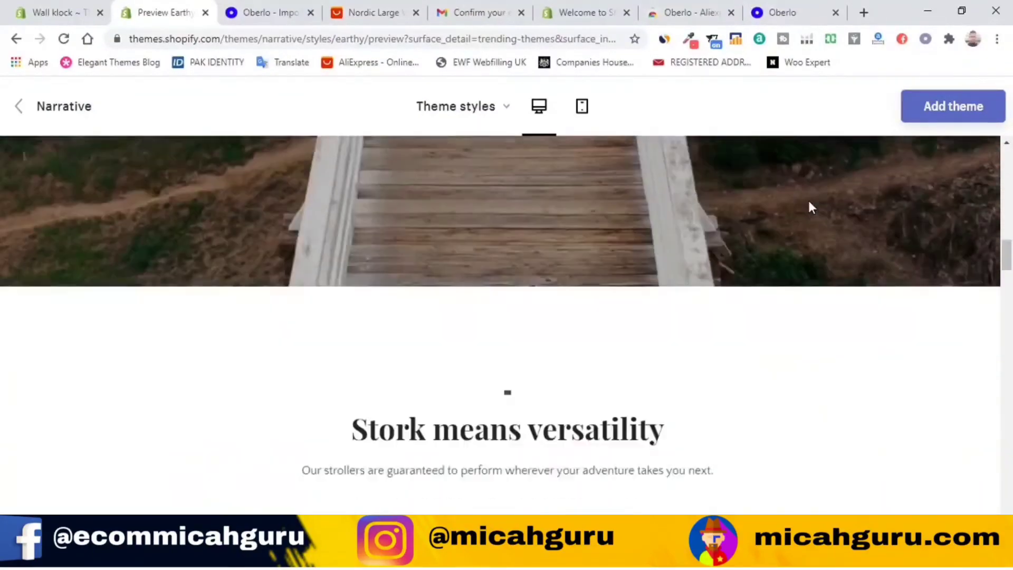
{"action": "scroll", "coordinate": [808, 203], "scroll_direction": "down", "scroll_amount": 2}
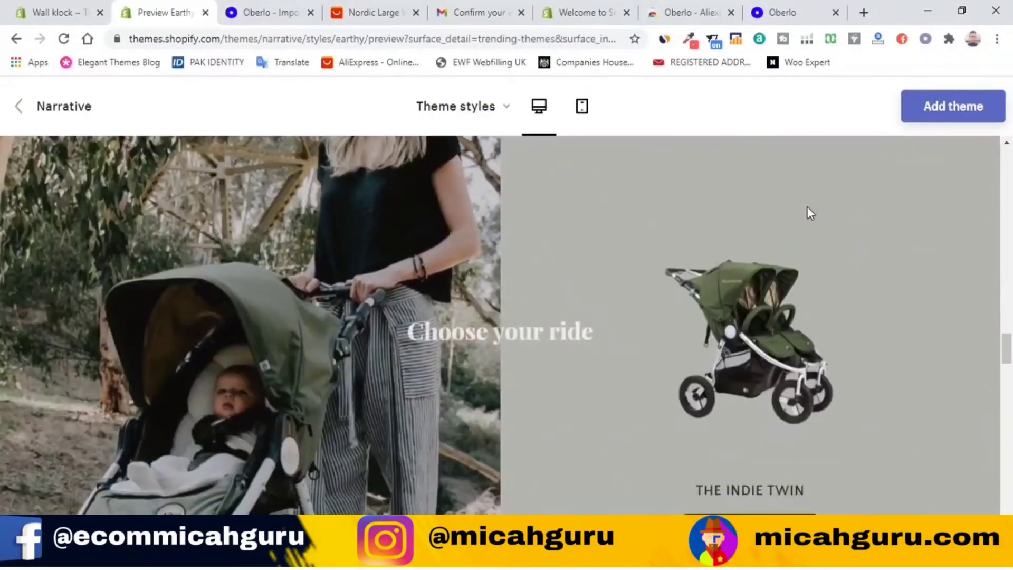
{"action": "scroll", "coordinate": [802, 210], "scroll_direction": "down", "scroll_amount": 3}
{"action": "scroll", "coordinate": [802, 210], "scroll_direction": "down", "scroll_amount": 5}
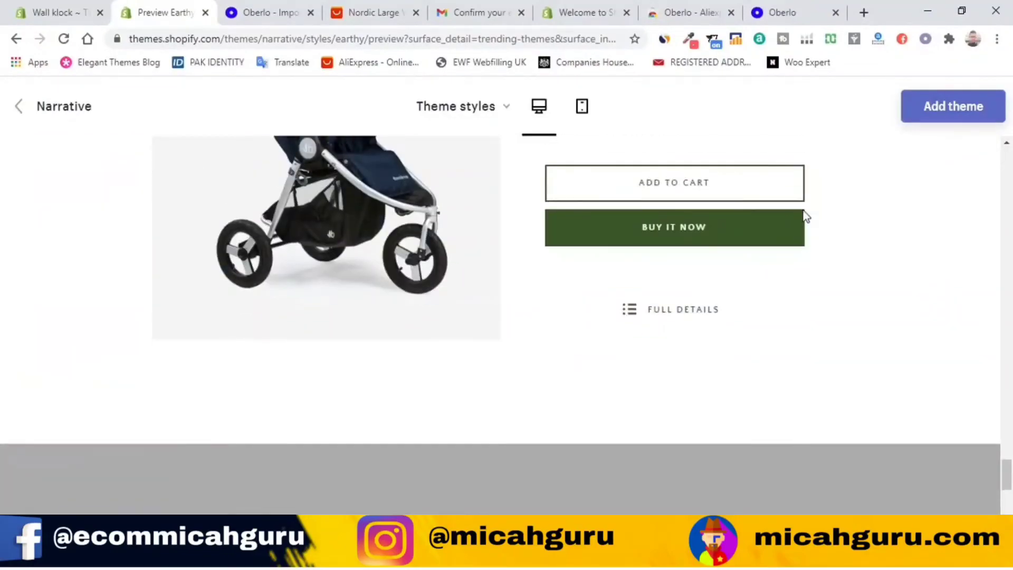
{"action": "scroll", "coordinate": [803, 210], "scroll_direction": "down", "scroll_amount": 8}
{"action": "scroll", "coordinate": [802, 210], "scroll_direction": "up", "scroll_amount": 8}
{"action": "scroll", "coordinate": [802, 208], "scroll_direction": "up", "scroll_amount": 6}
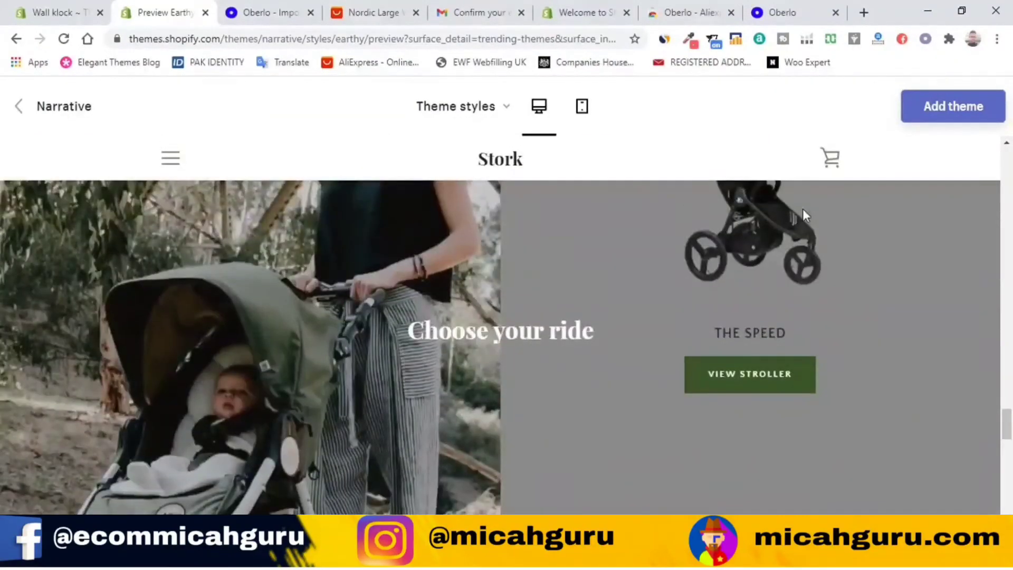
{"action": "scroll", "coordinate": [803, 208], "scroll_direction": "up", "scroll_amount": 10}
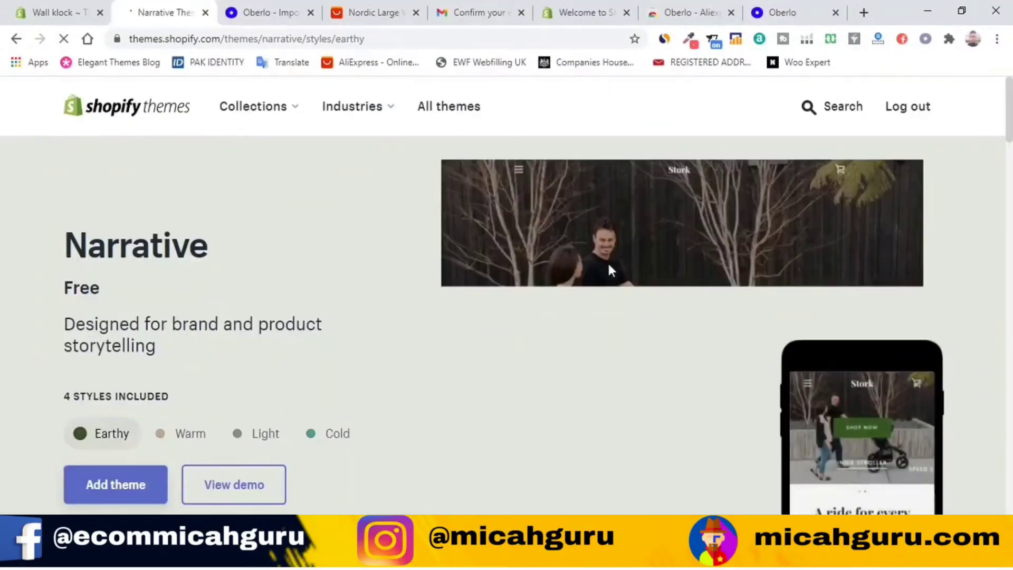
{"action": "left_click", "coordinate": [111, 496]}
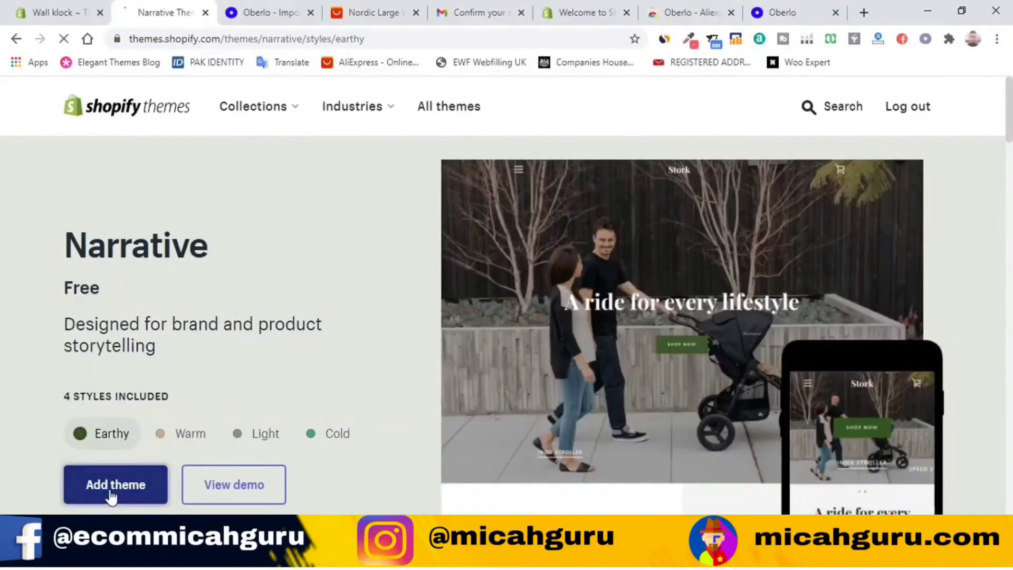